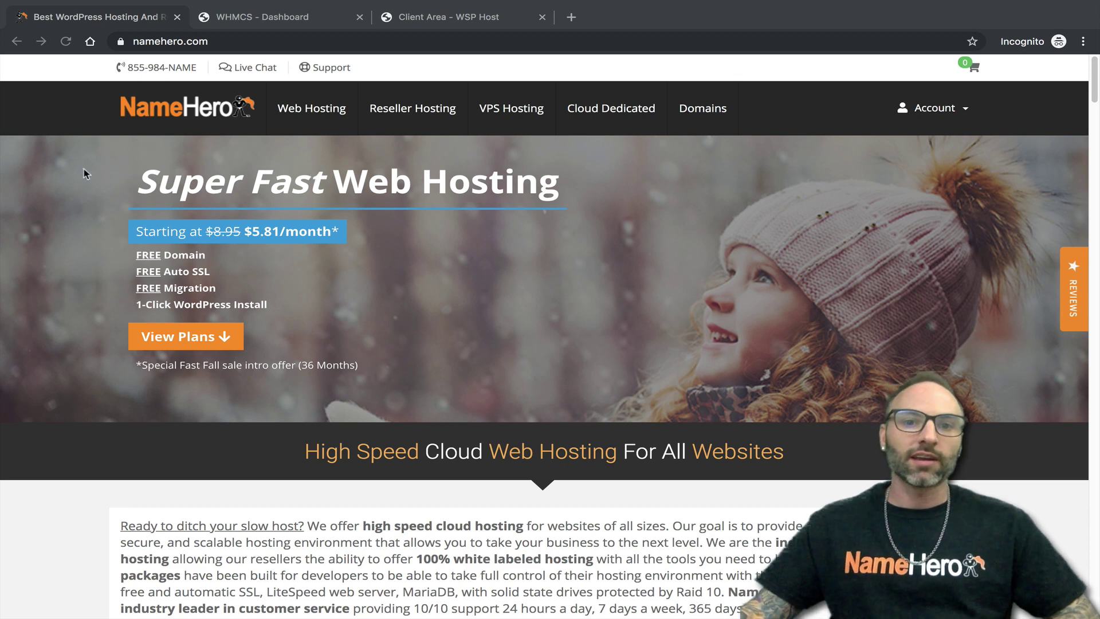
Browse the Reseller, VPS, Cloud Dedicated and Web Hosting plan pages, ending on Reseller Hosting pricing
{"action": "left_click", "coordinate": [398, 115]}
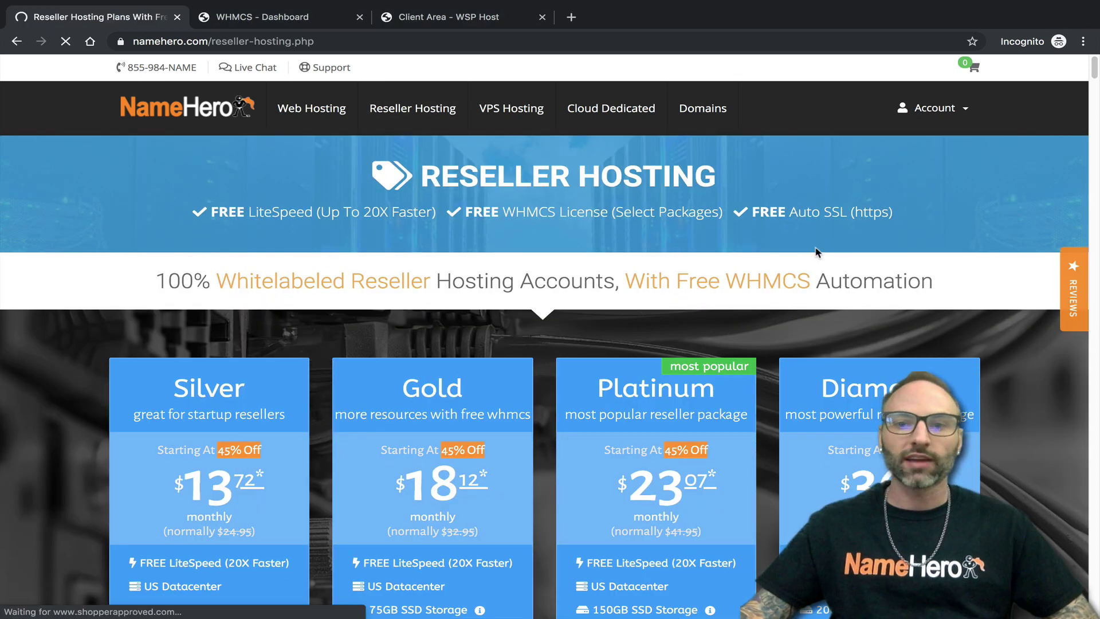
{"action": "left_click", "coordinate": [510, 109]}
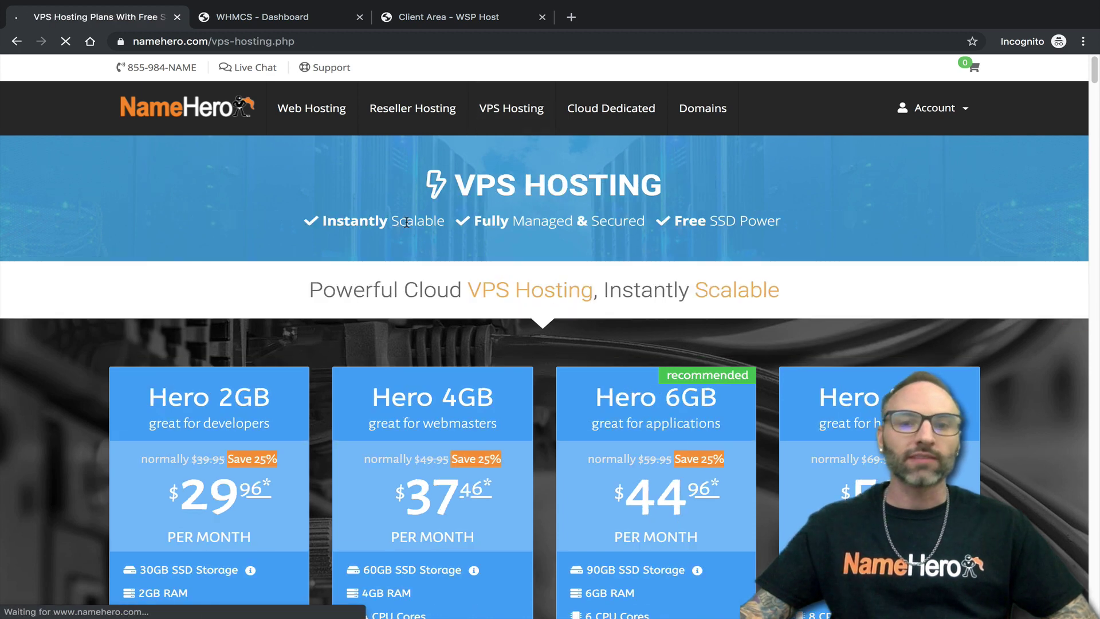
{"action": "left_click", "coordinate": [598, 123]}
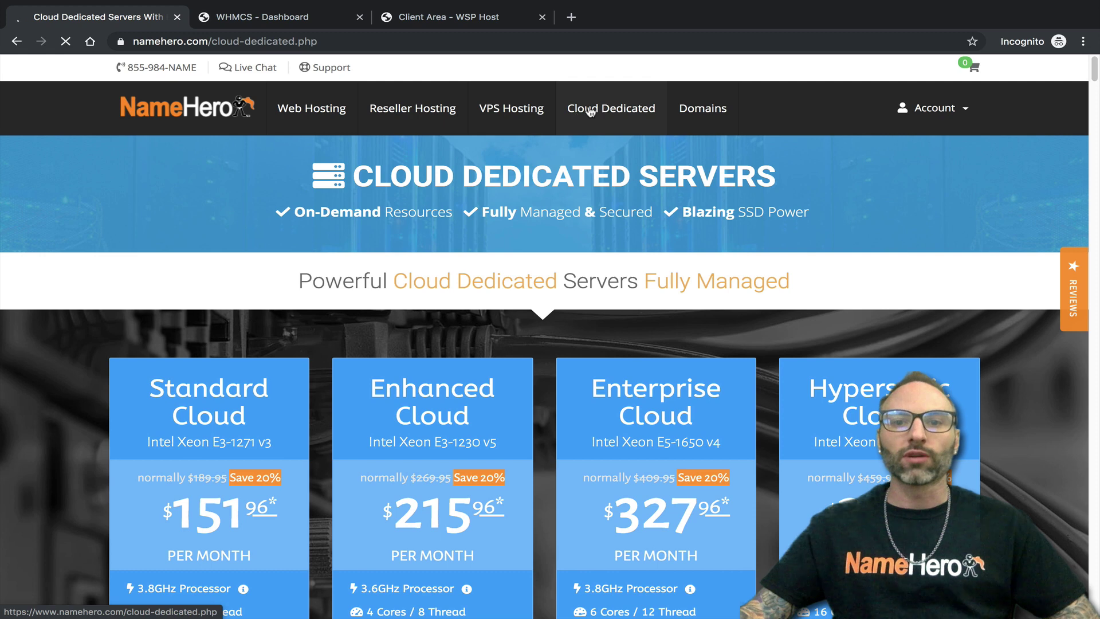
{"action": "left_click", "coordinate": [439, 111]}
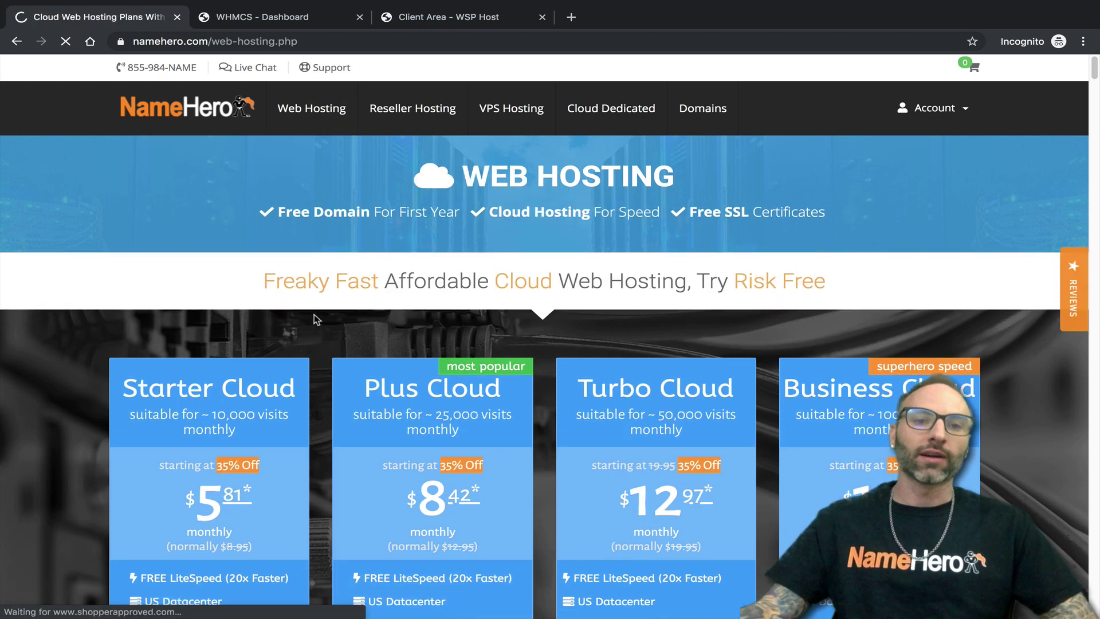
{"action": "left_click", "coordinate": [387, 109]}
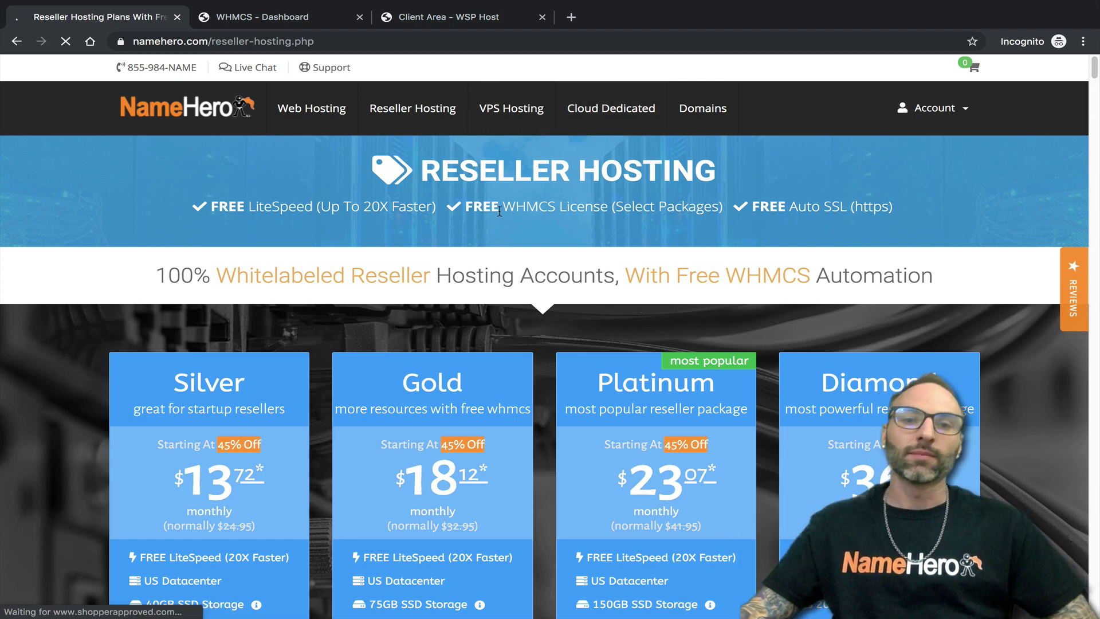
Scroll through the Silver, Gold, Platinum and Diamond reseller plan cards to compare features
{"action": "scroll", "coordinate": [491, 229], "scroll_direction": "down", "scroll_amount": 1}
{"action": "scroll", "coordinate": [347, 257], "scroll_direction": "down", "scroll_amount": 3}
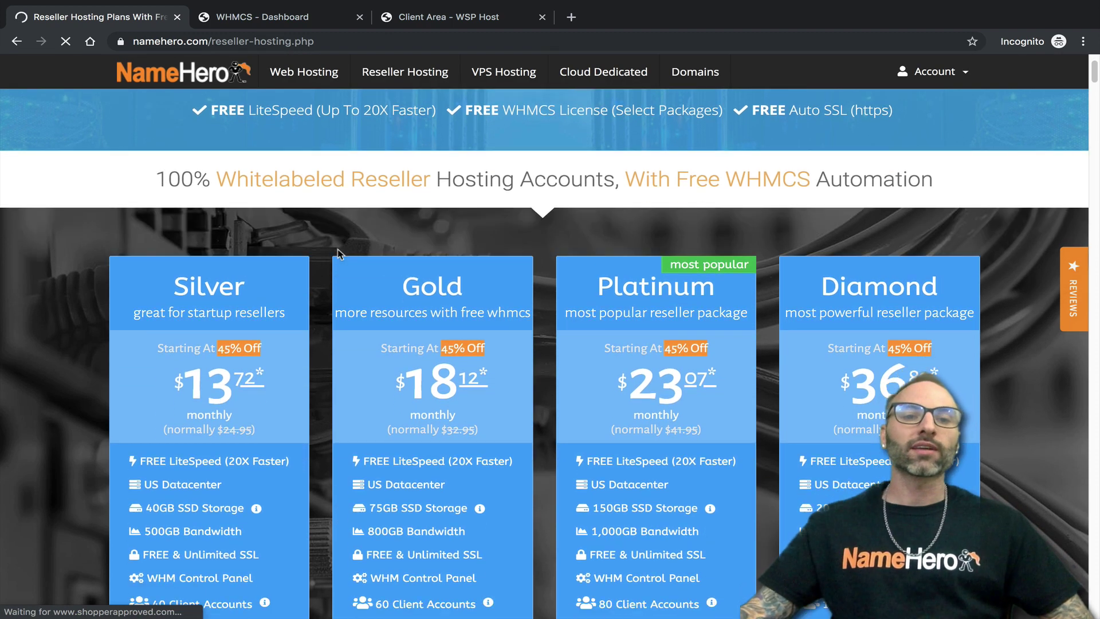
{"action": "scroll", "coordinate": [590, 274], "scroll_direction": "down", "scroll_amount": 1}
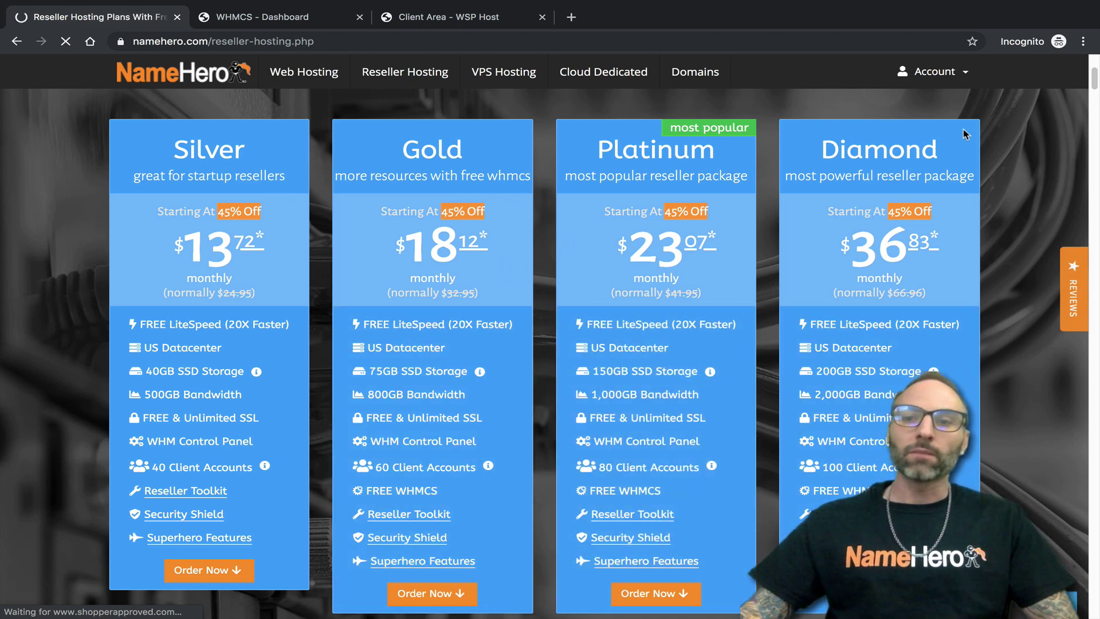
Log in to the NameHero Client Area with the account's email address and password
{"action": "mouse_move", "coordinate": [919, 86]}
{"action": "left_click", "coordinate": [902, 104]}
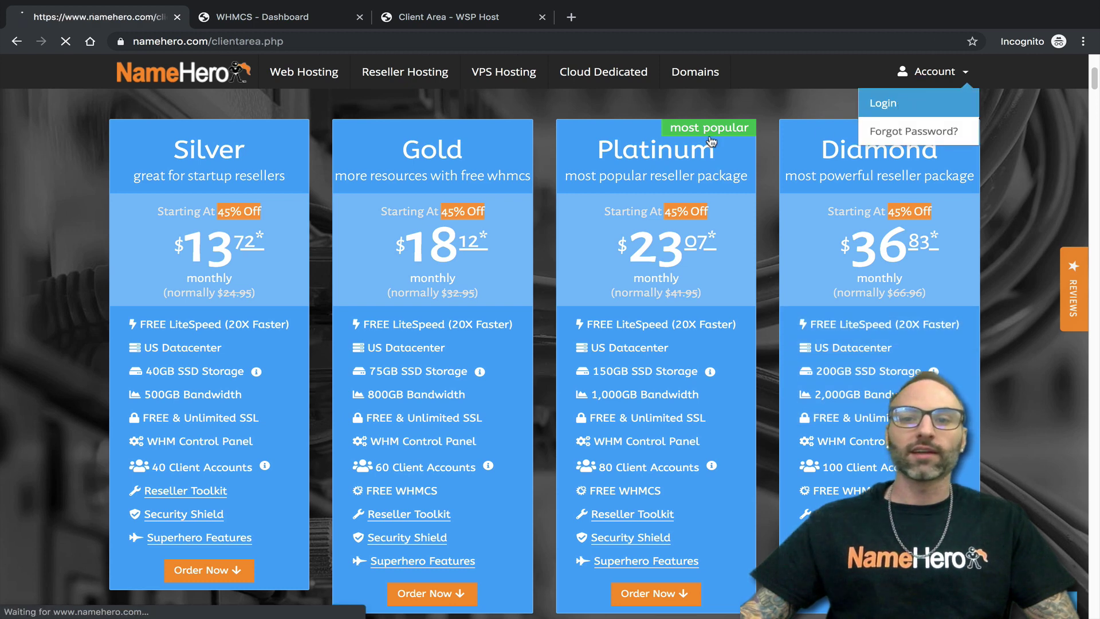
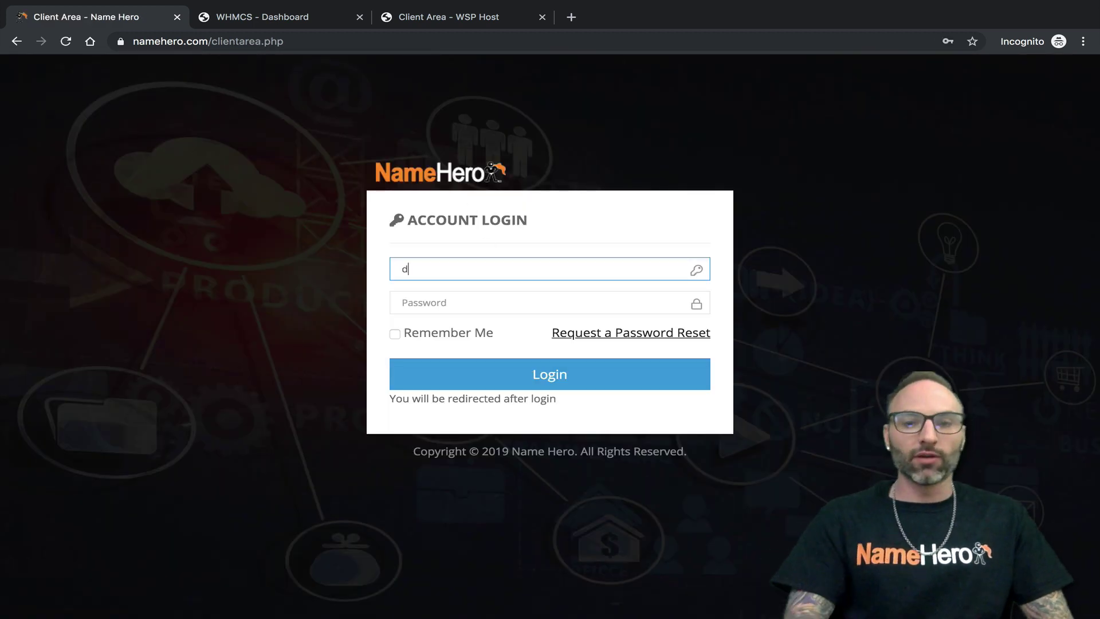
{"action": "key", "text": "Tab"}
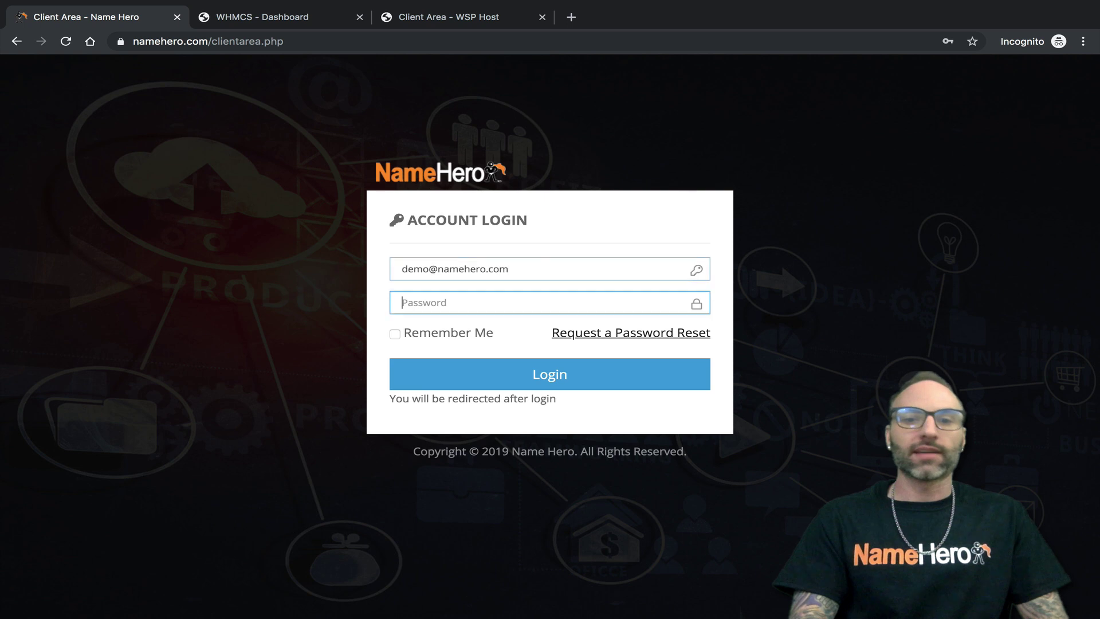
{"action": "type", "text": "demo"}
{"action": "key", "text": "Return"}
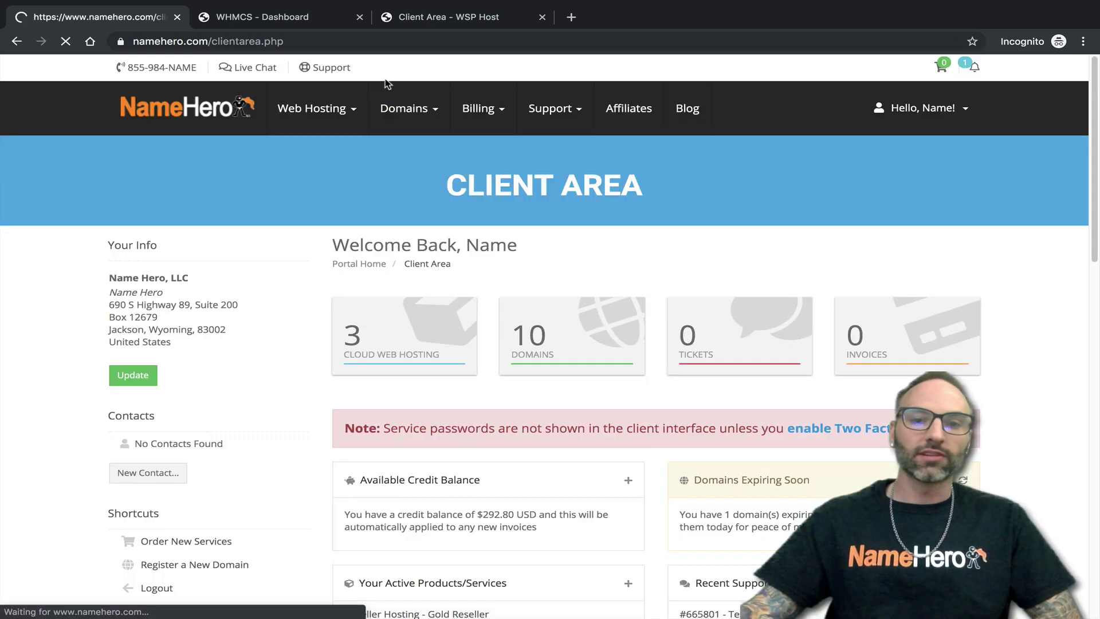
{"action": "mouse_move", "coordinate": [419, 167]}
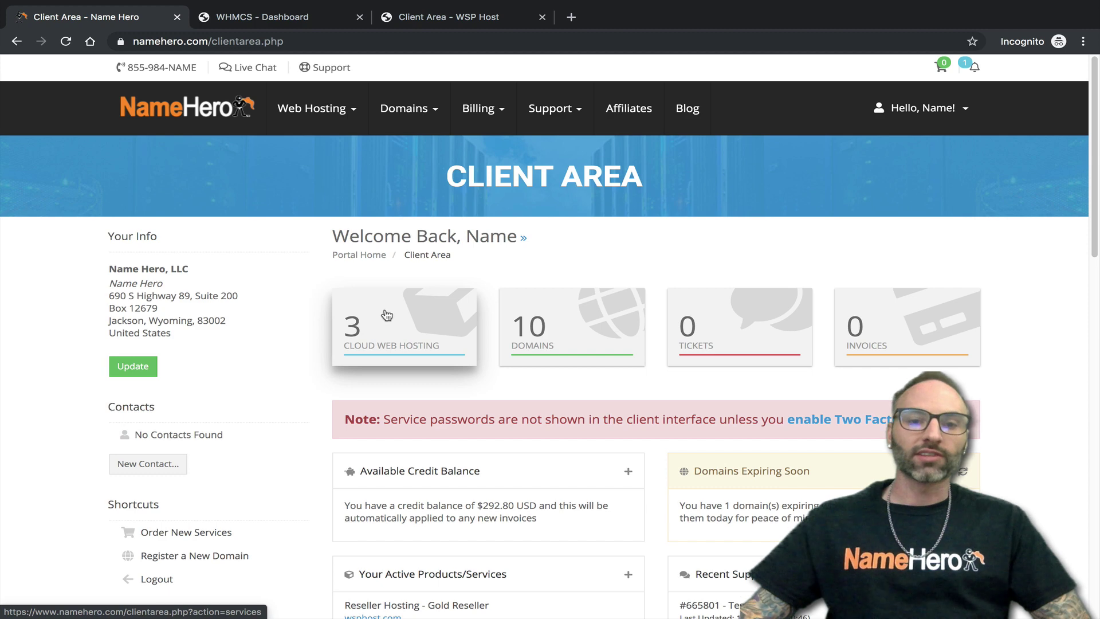
Open the Starter Cloud service under Cloud Web Hosting and launch its cPanel
{"action": "left_click", "coordinate": [382, 325]}
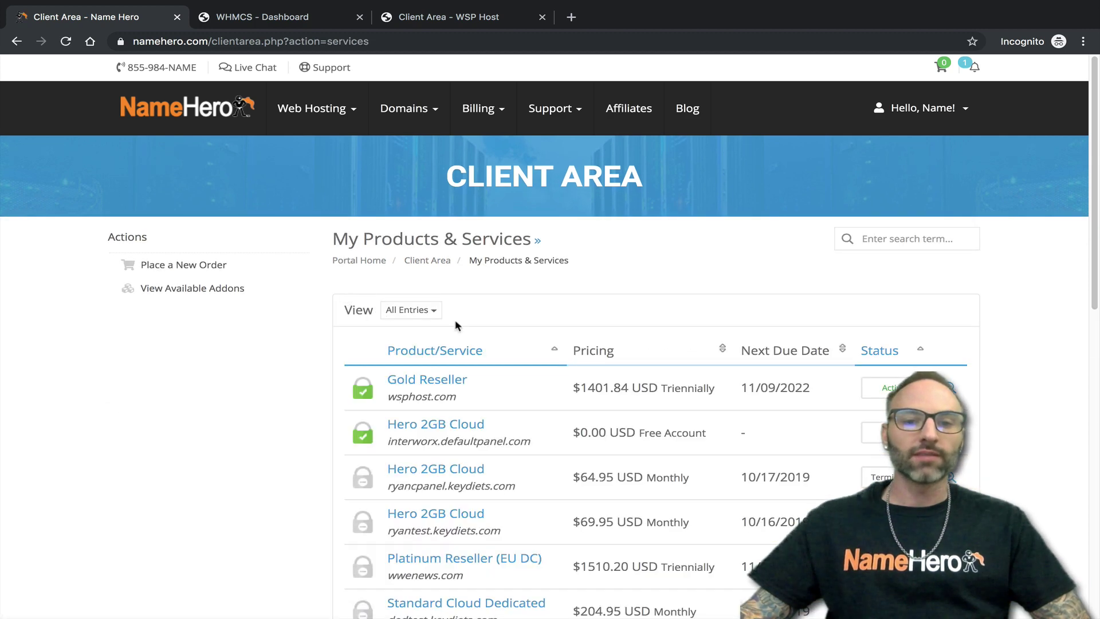
{"action": "scroll", "coordinate": [454, 322], "scroll_direction": "down", "scroll_amount": 3}
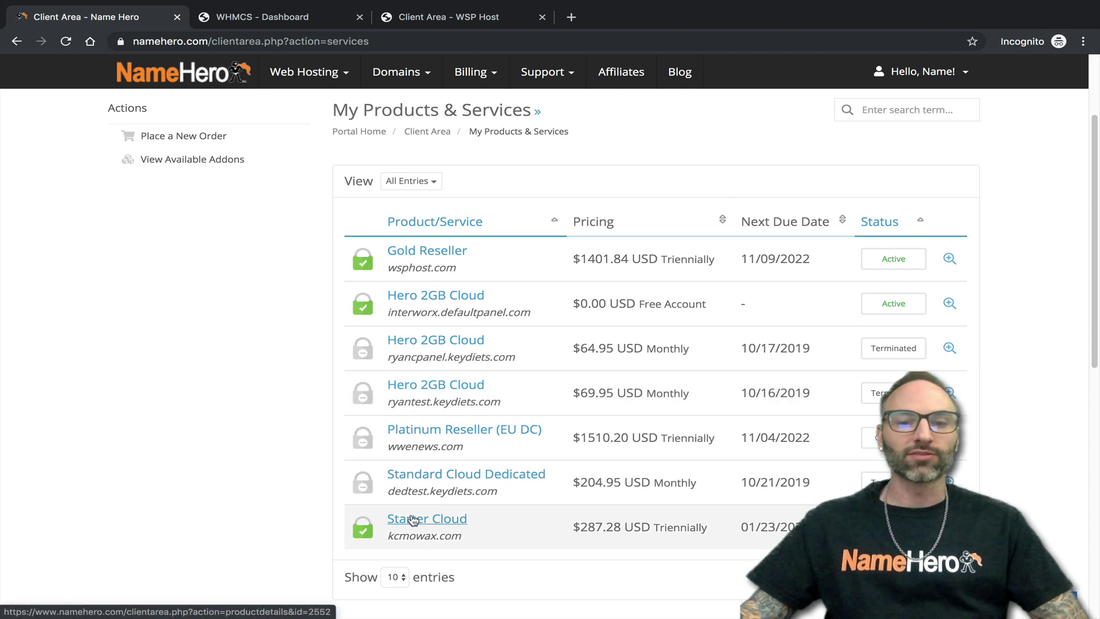
{"action": "left_click", "coordinate": [446, 521]}
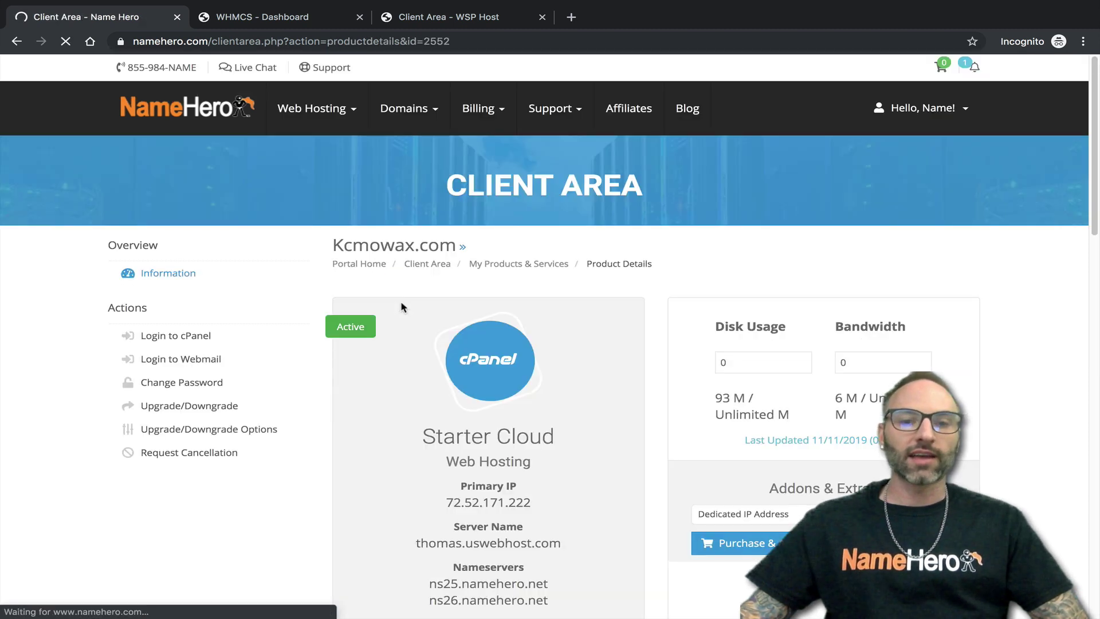
{"action": "left_click", "coordinate": [191, 333]}
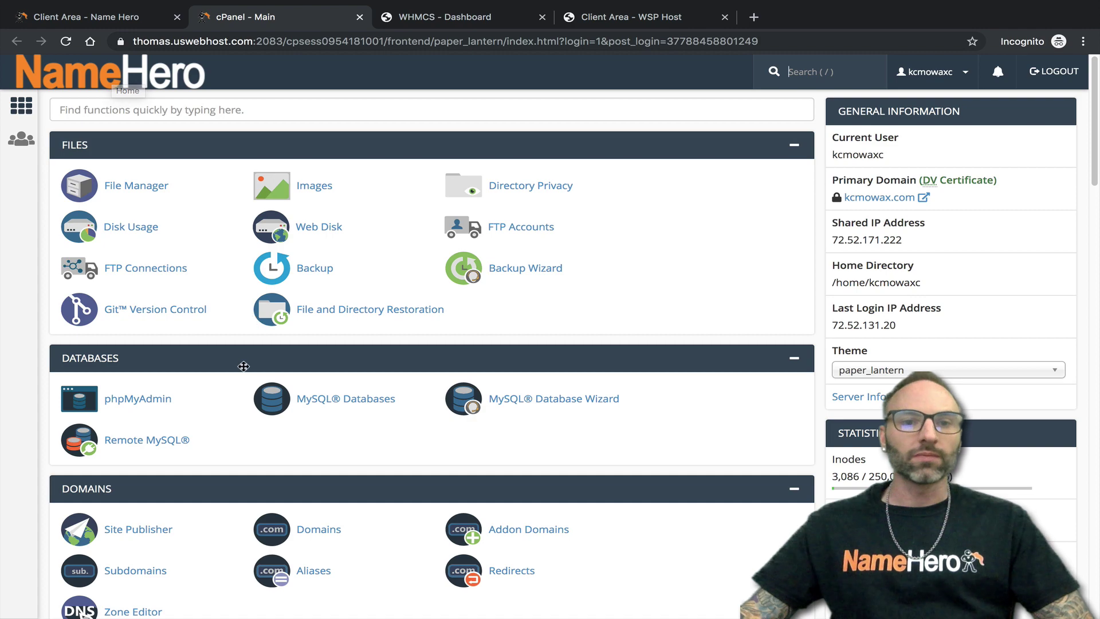
{"action": "scroll", "coordinate": [243, 365], "scroll_direction": "down", "scroll_amount": 9}
{"action": "scroll", "coordinate": [245, 367], "scroll_direction": "down", "scroll_amount": 15}
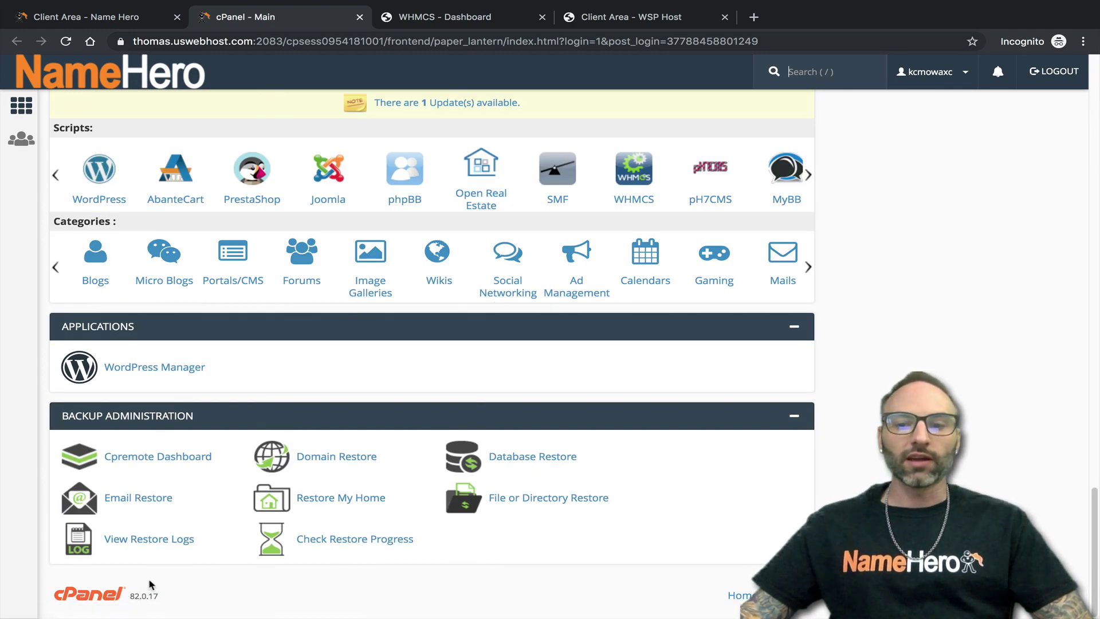
{"action": "scroll", "coordinate": [155, 568], "scroll_direction": "up", "scroll_amount": 20}
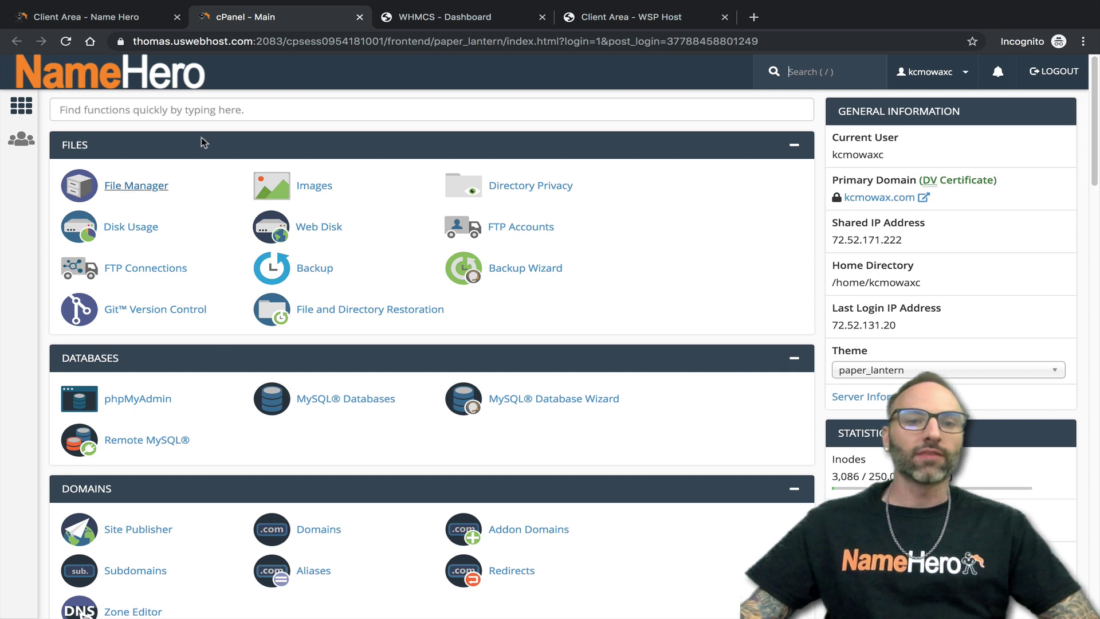
{"action": "left_click", "coordinate": [195, 106]}
{"action": "type", "text": "tic"}
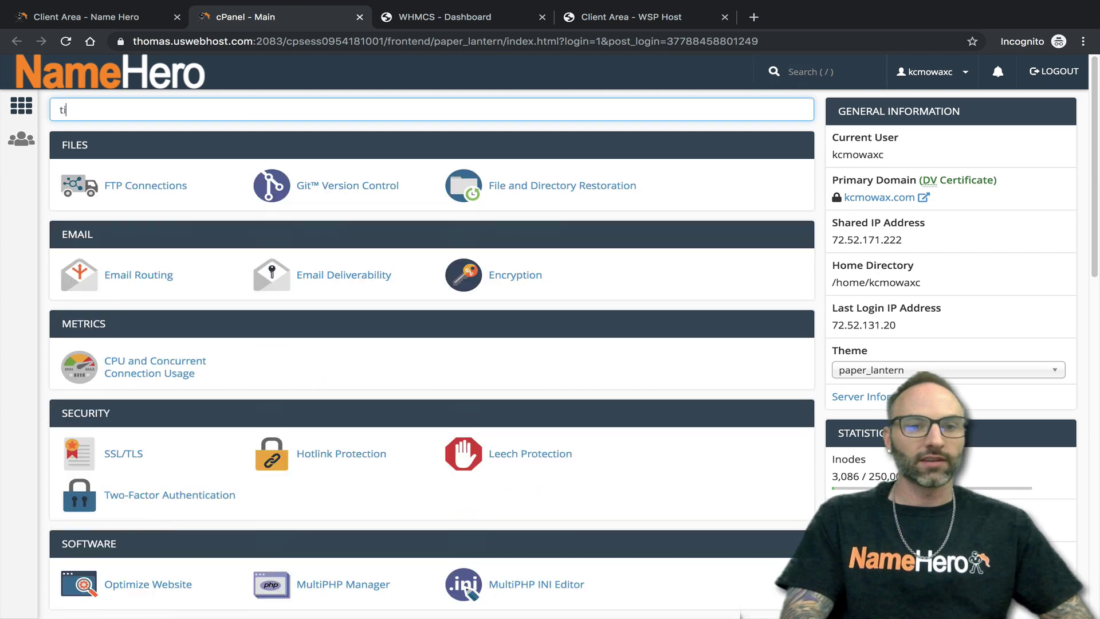
{"action": "key", "text": "BackSpace"}
{"action": "key", "text": "BackSpace"}
{"action": "key", "text": "BackSpace"}
{"action": "type", "text": "su"}
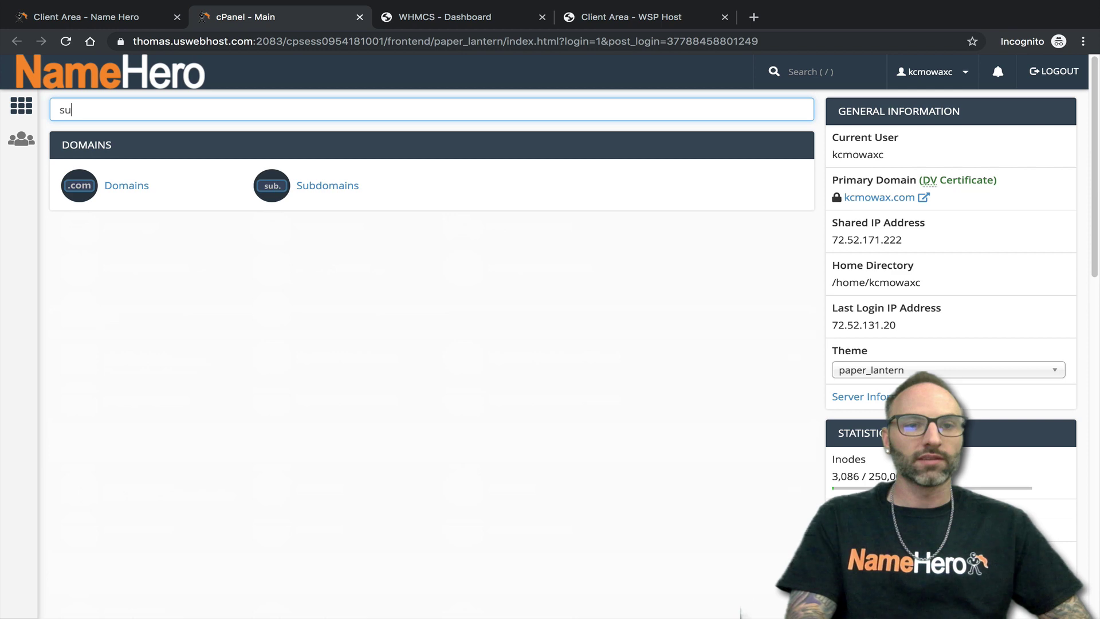
{"action": "key", "text": "BackSpace"}
{"action": "key", "text": "BackSpace"}
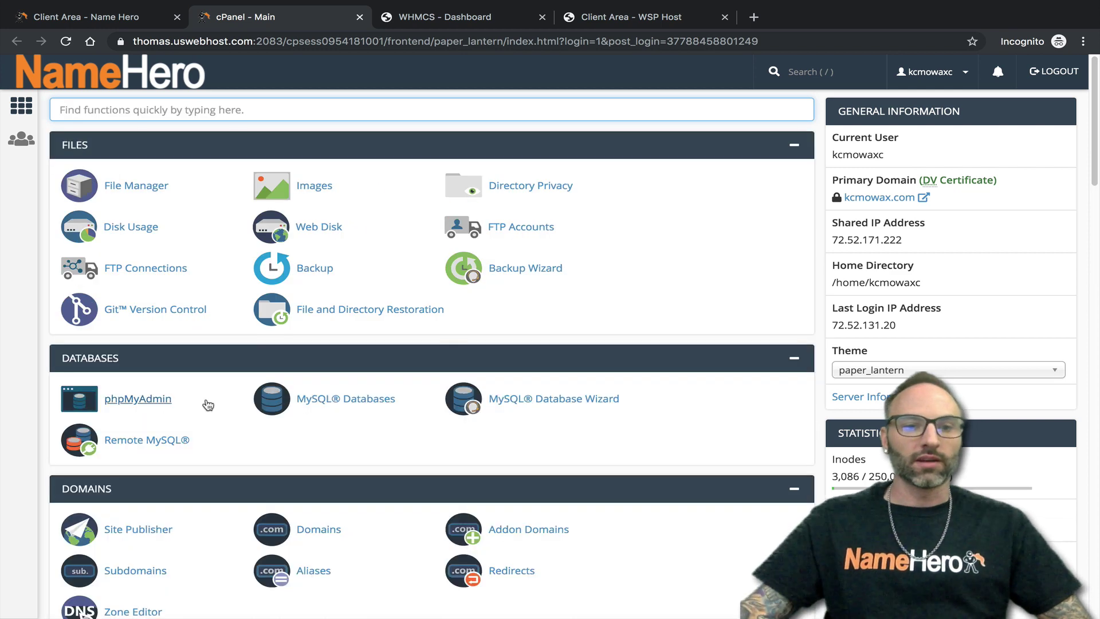
{"action": "scroll", "coordinate": [221, 400], "scroll_direction": "down", "scroll_amount": 7}
{"action": "scroll", "coordinate": [268, 399], "scroll_direction": "down", "scroll_amount": 20}
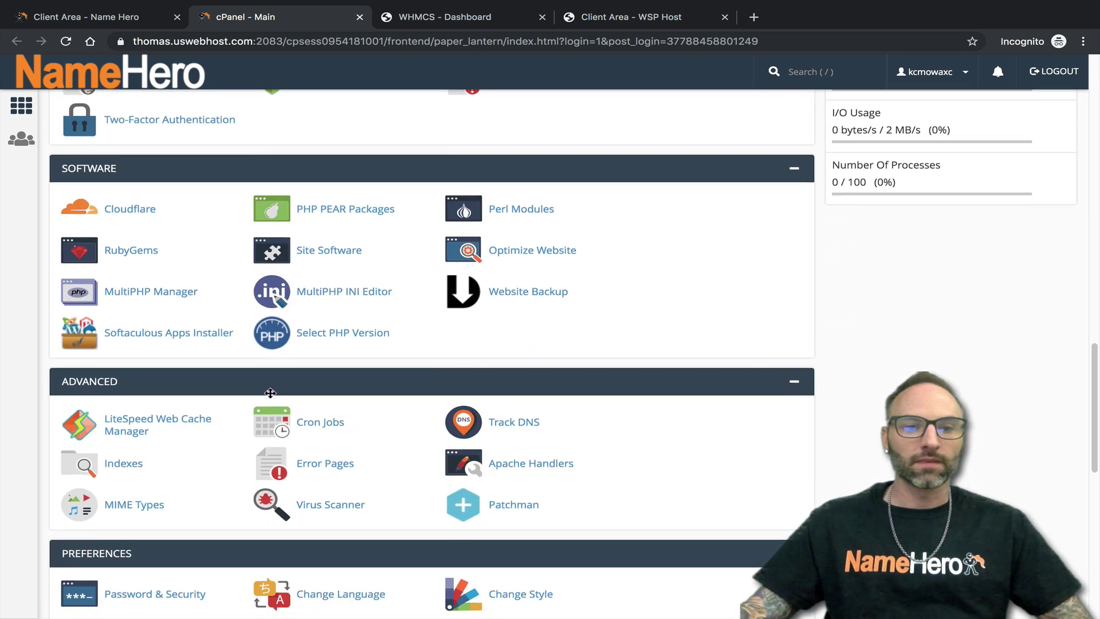
{"action": "scroll", "coordinate": [272, 399], "scroll_direction": "down", "scroll_amount": 5}
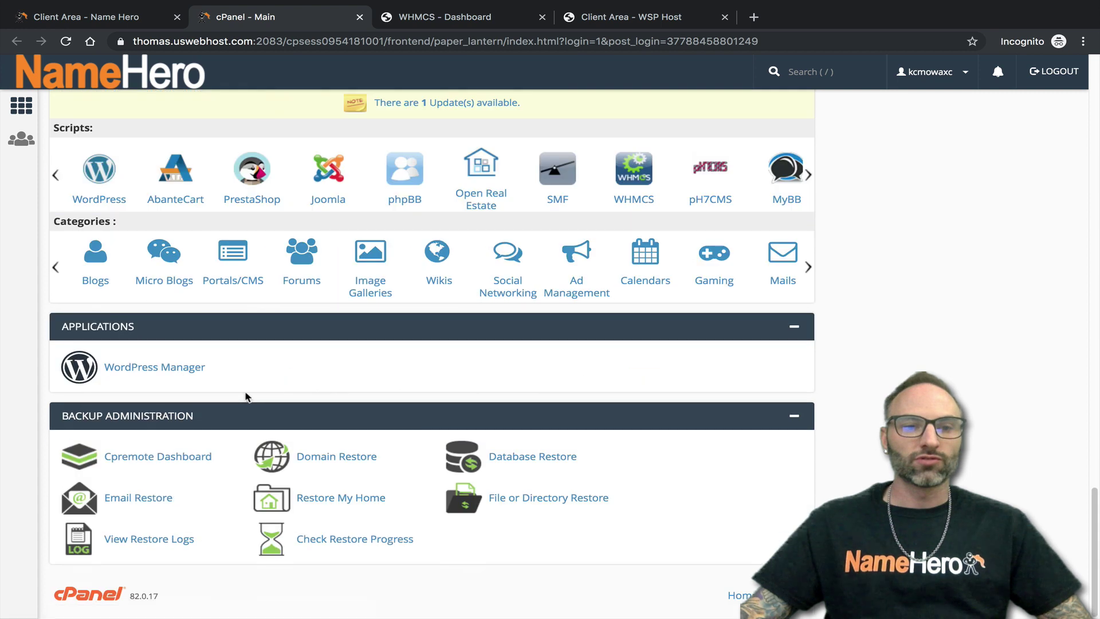
{"action": "scroll", "coordinate": [265, 393], "scroll_direction": "up", "scroll_amount": 10}
{"action": "scroll", "coordinate": [294, 370], "scroll_direction": "up", "scroll_amount": 2}
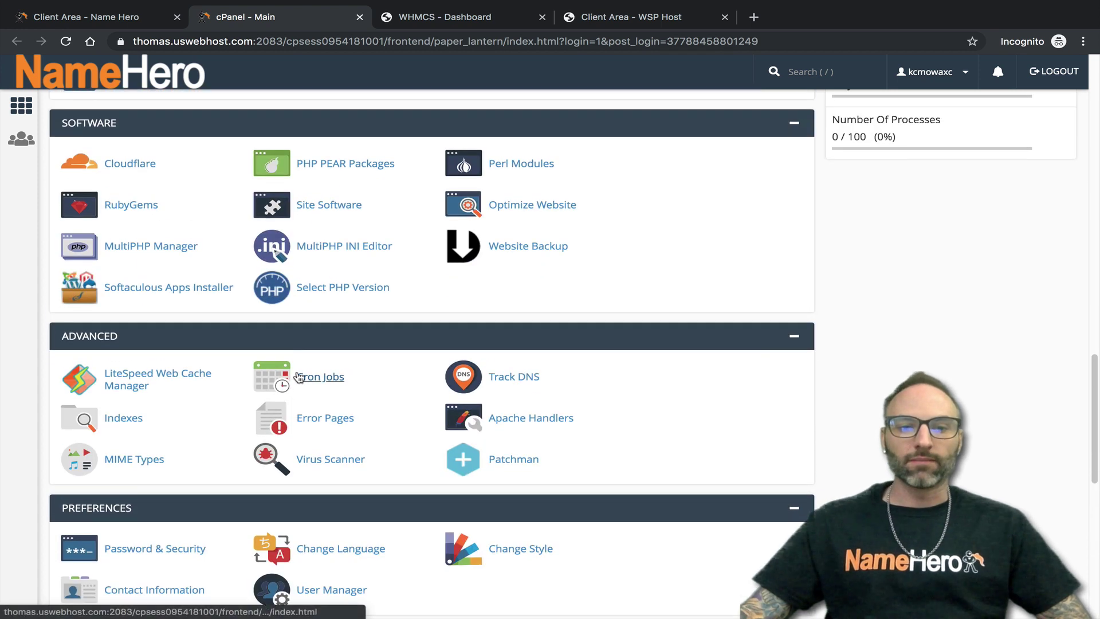
{"action": "scroll", "coordinate": [300, 375], "scroll_direction": "down", "scroll_amount": 3}
{"action": "scroll", "coordinate": [303, 361], "scroll_direction": "up", "scroll_amount": 5}
{"action": "scroll", "coordinate": [305, 361], "scroll_direction": "down", "scroll_amount": 6}
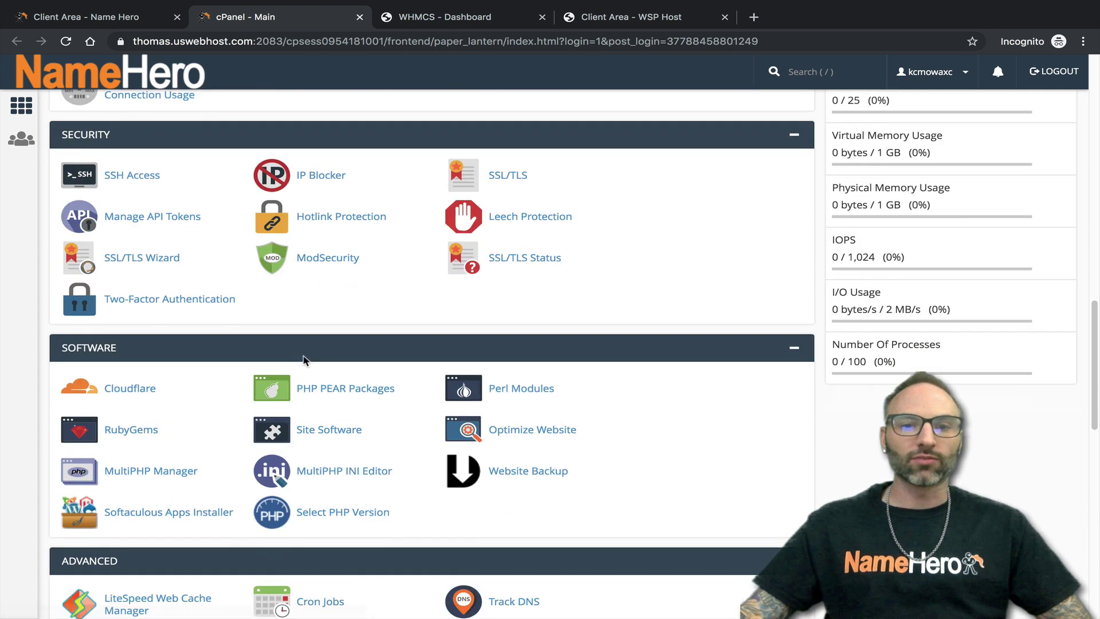
{"action": "scroll", "coordinate": [307, 361], "scroll_direction": "down", "scroll_amount": 2}
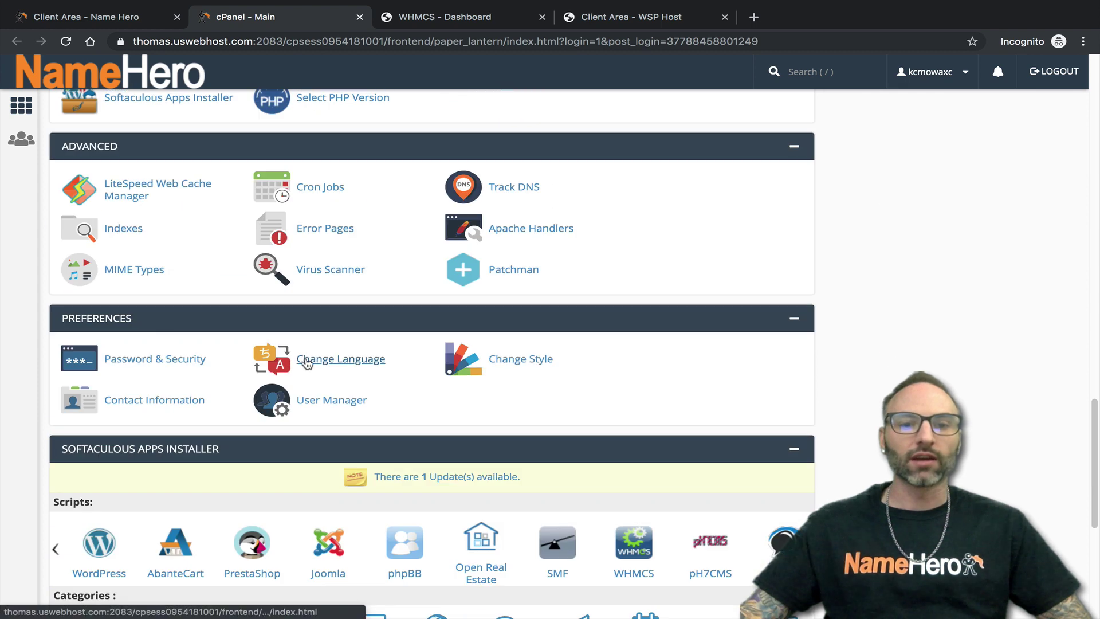
{"action": "scroll", "coordinate": [238, 373], "scroll_direction": "up", "scroll_amount": 8}
{"action": "scroll", "coordinate": [241, 372], "scroll_direction": "up", "scroll_amount": 15}
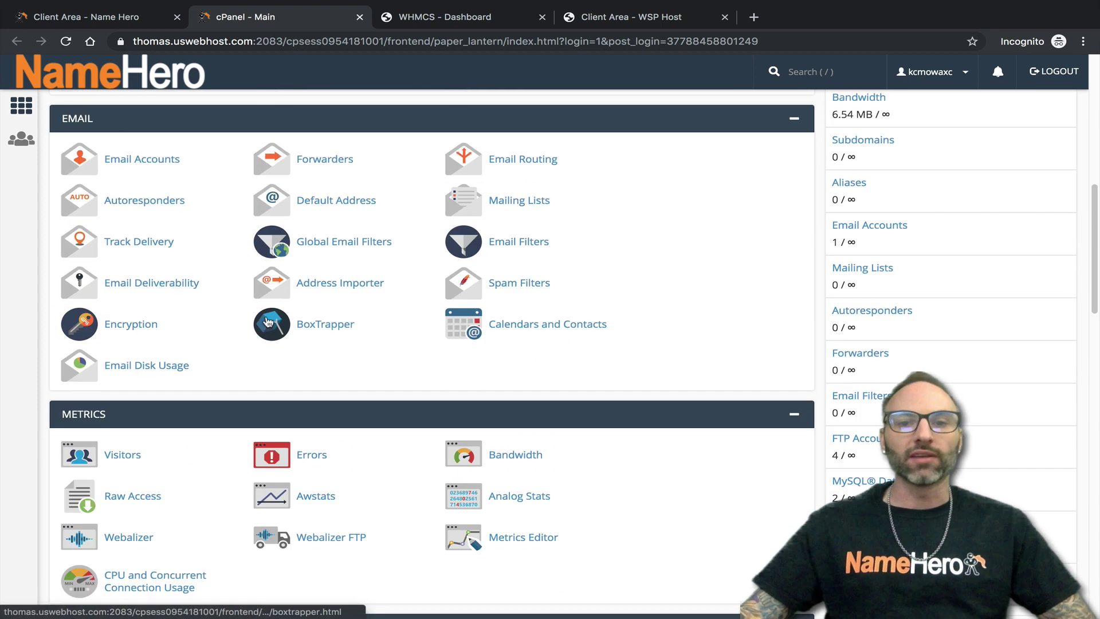
{"action": "scroll", "coordinate": [364, 304], "scroll_direction": "up", "scroll_amount": 1}
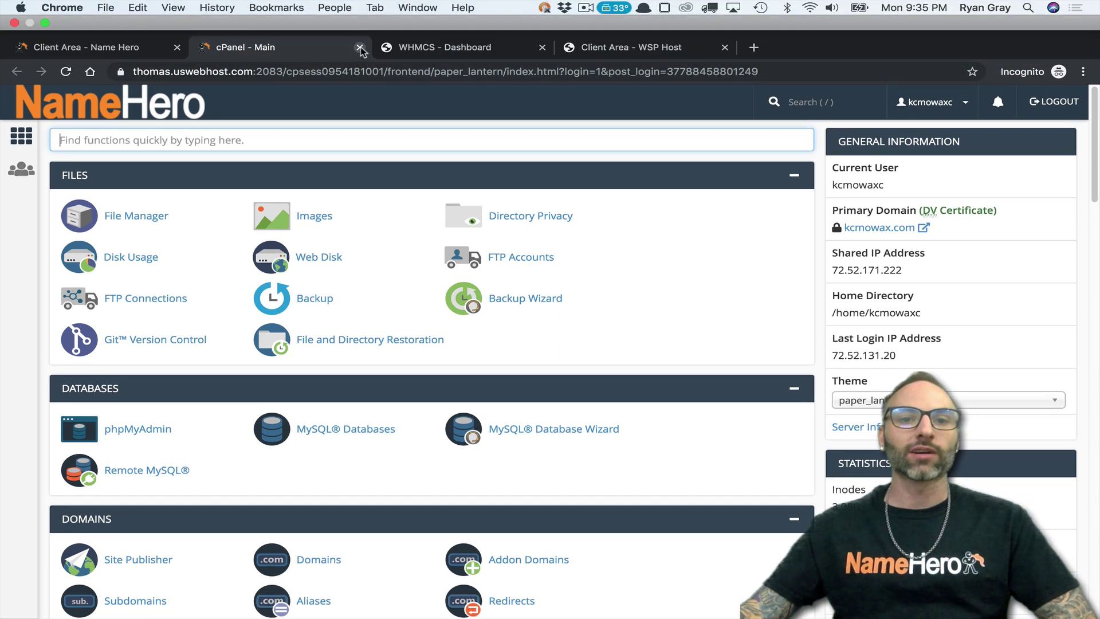
Close the cPanel tab and navigate back to the NameHero Client Area
{"action": "left_click", "coordinate": [359, 47]}
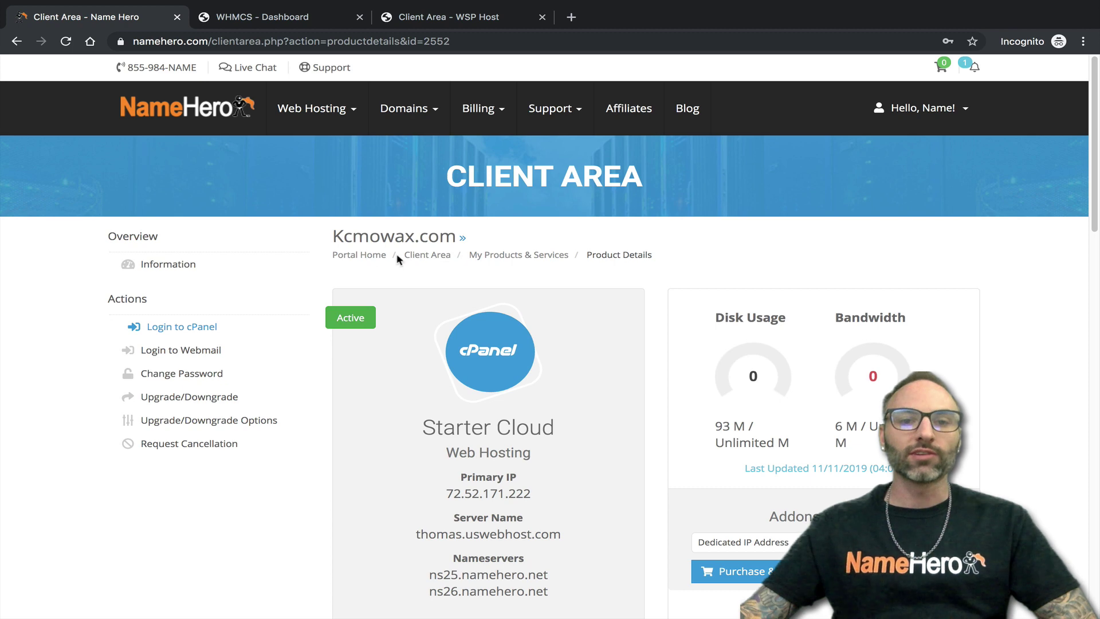
{"action": "left_click", "coordinate": [349, 255]}
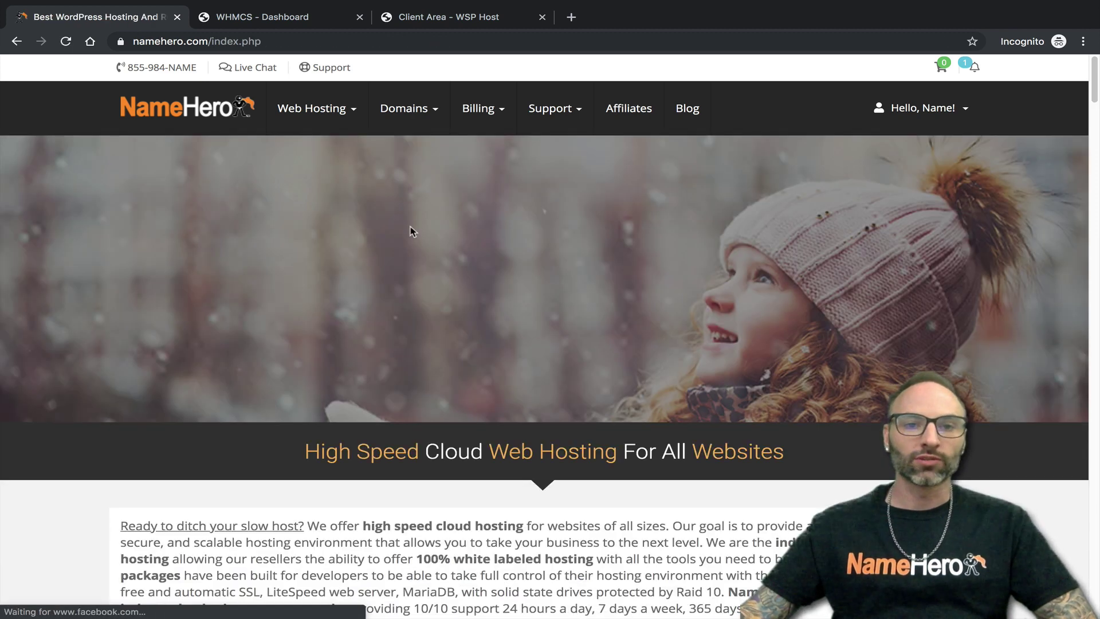
{"action": "left_click", "coordinate": [144, 108]}
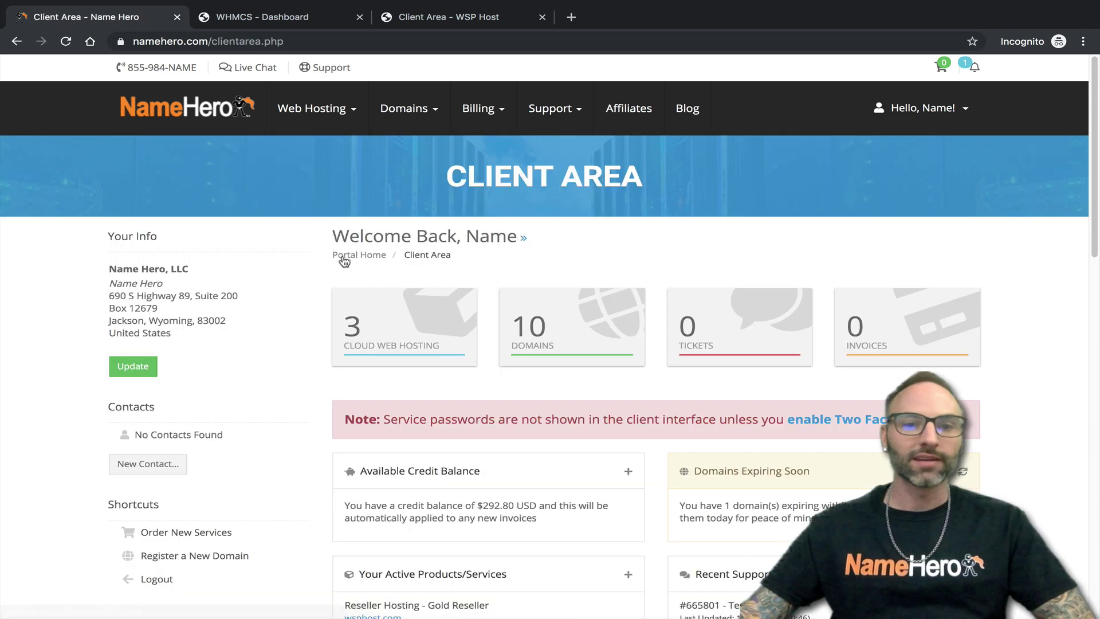
Open the Gold Reseller wsphost.com service details and launch Web Host Manager
{"action": "left_click", "coordinate": [380, 331]}
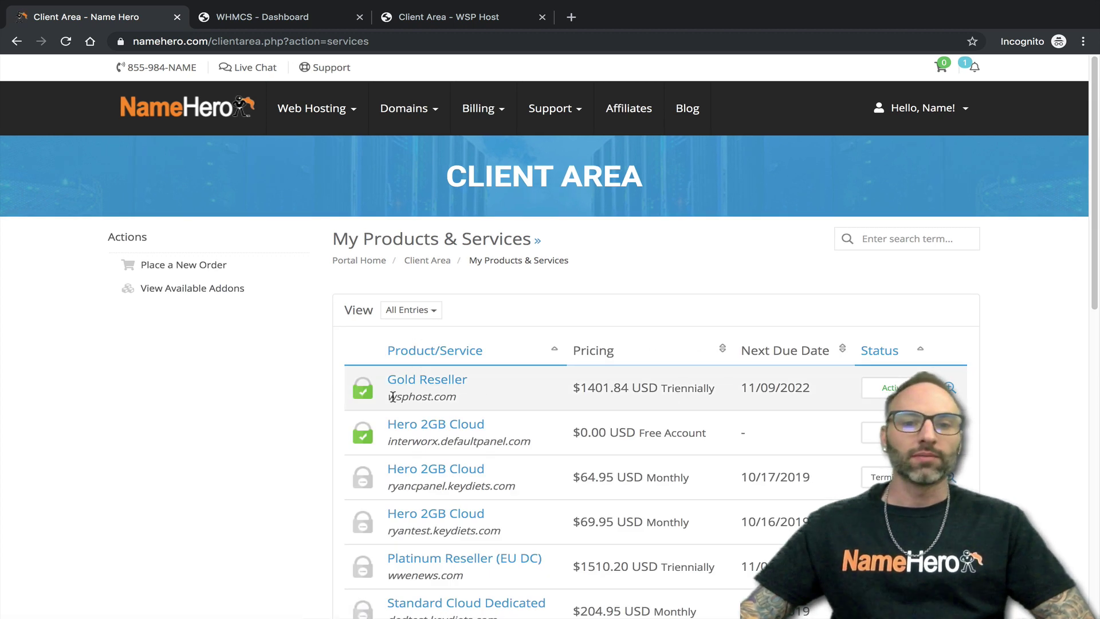
{"action": "left_click", "coordinate": [421, 380]}
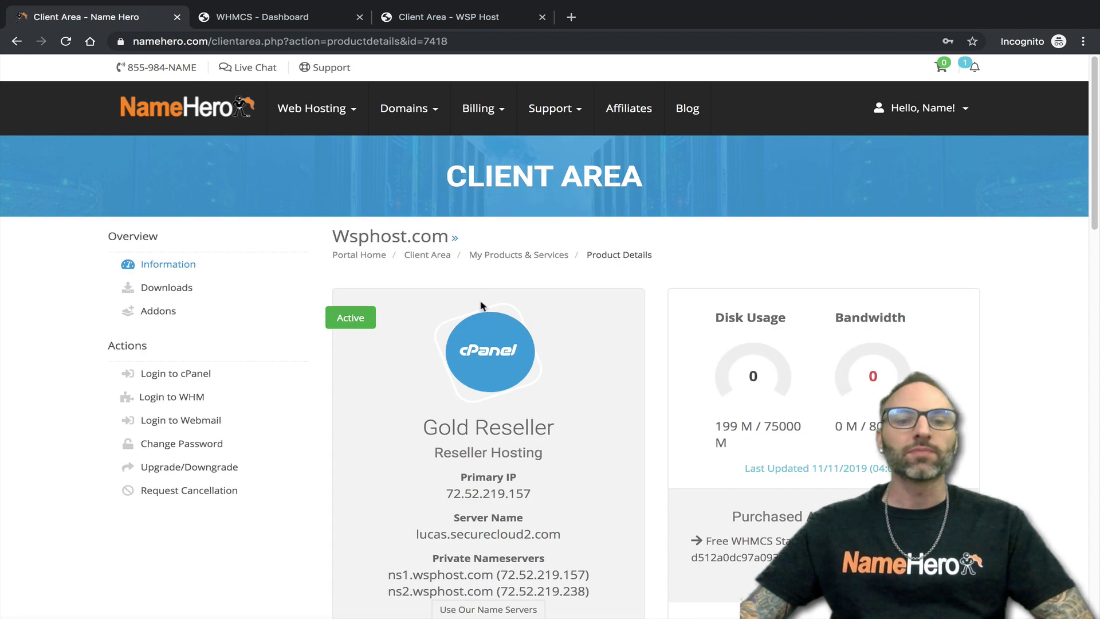
{"action": "scroll", "coordinate": [498, 302], "scroll_direction": "down", "scroll_amount": 1}
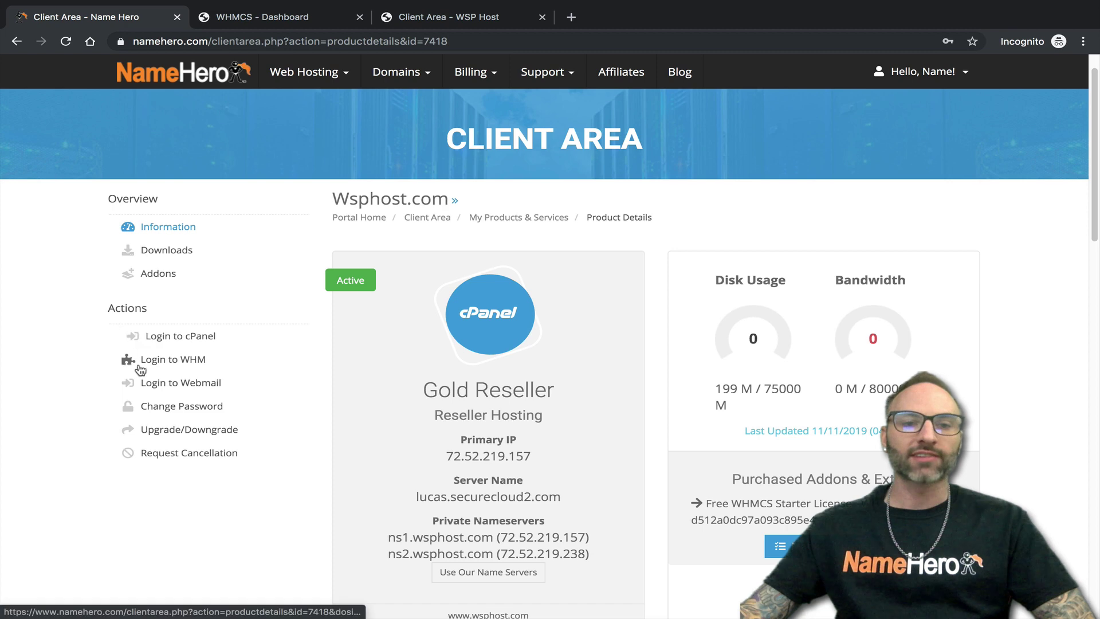
{"action": "scroll", "coordinate": [411, 325], "scroll_direction": "down", "scroll_amount": 5}
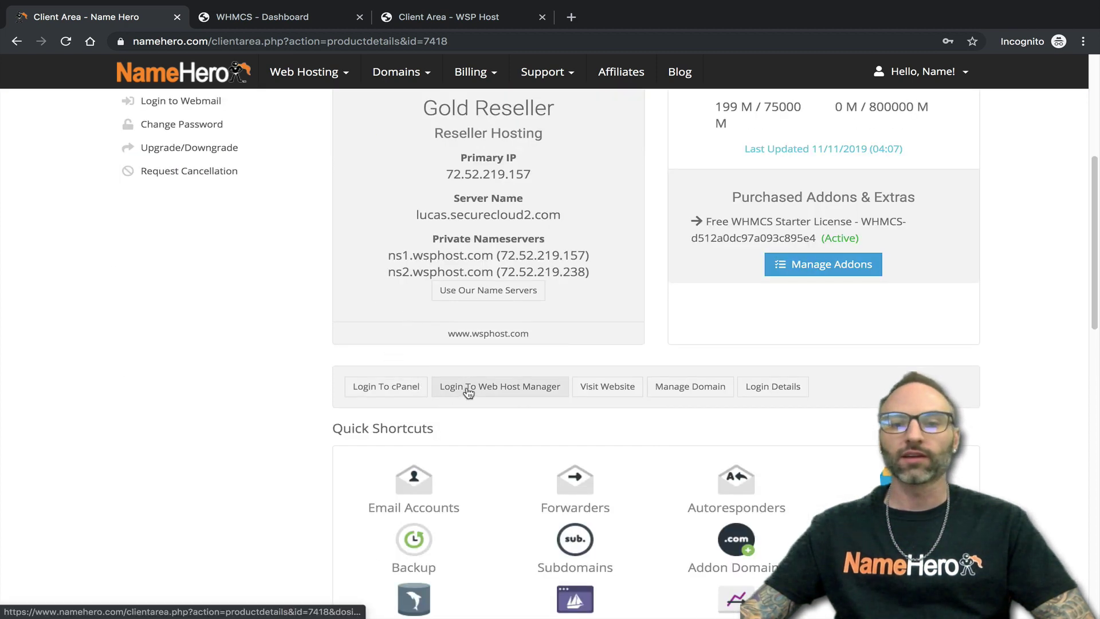
{"action": "left_click", "coordinate": [455, 396]}
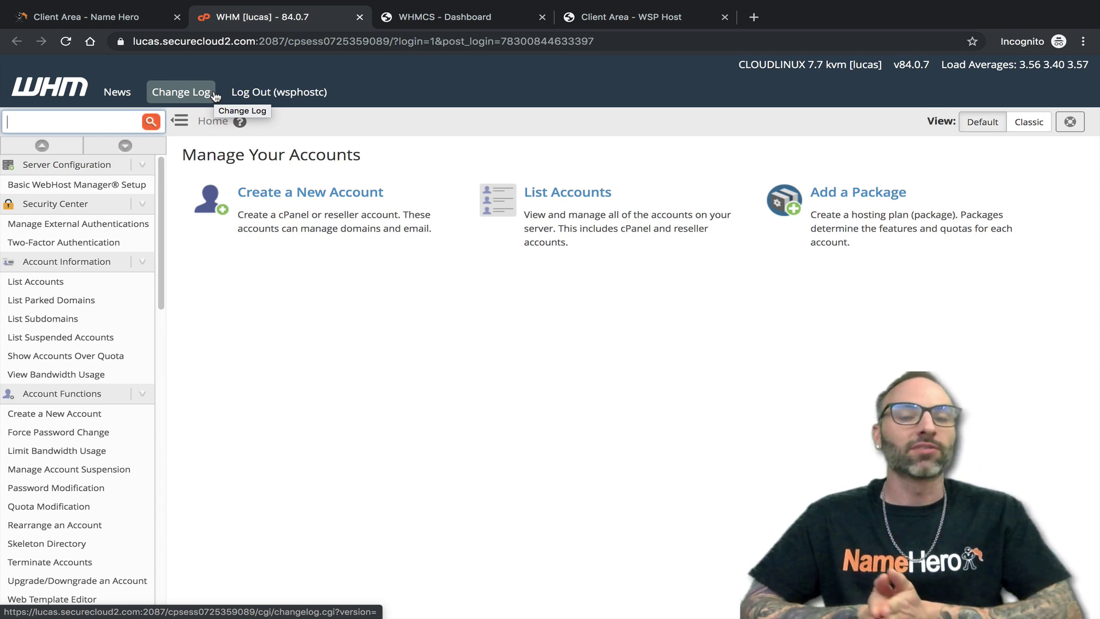
Glance at the WHMCS tab, then filter WHM's tool list with the search term 'cus'
{"action": "left_click", "coordinate": [452, 19]}
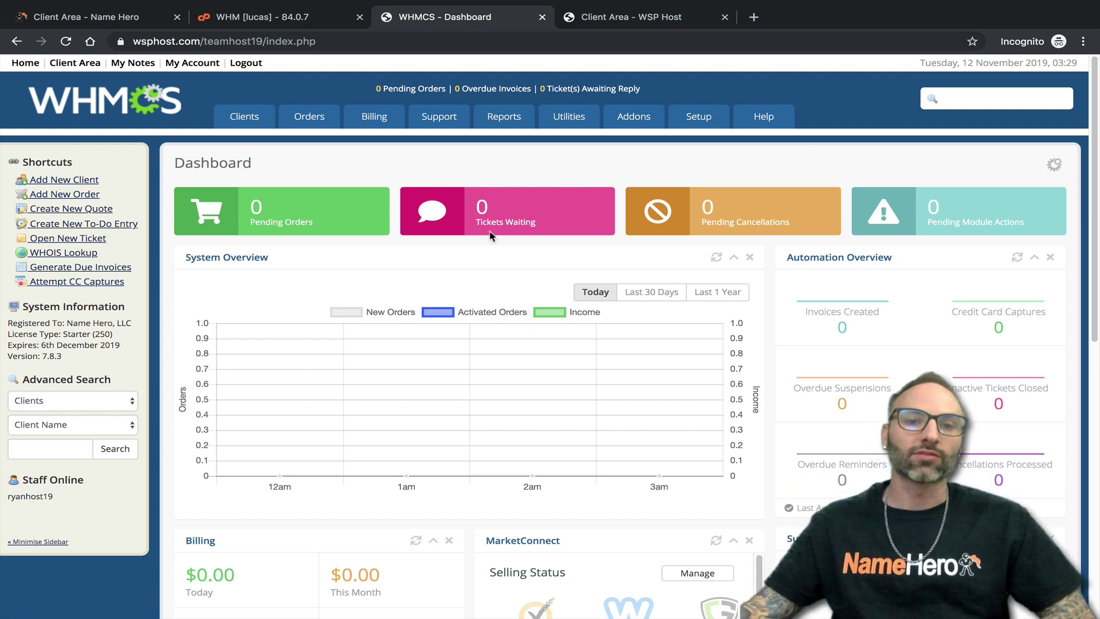
{"action": "left_click", "coordinate": [221, 17]}
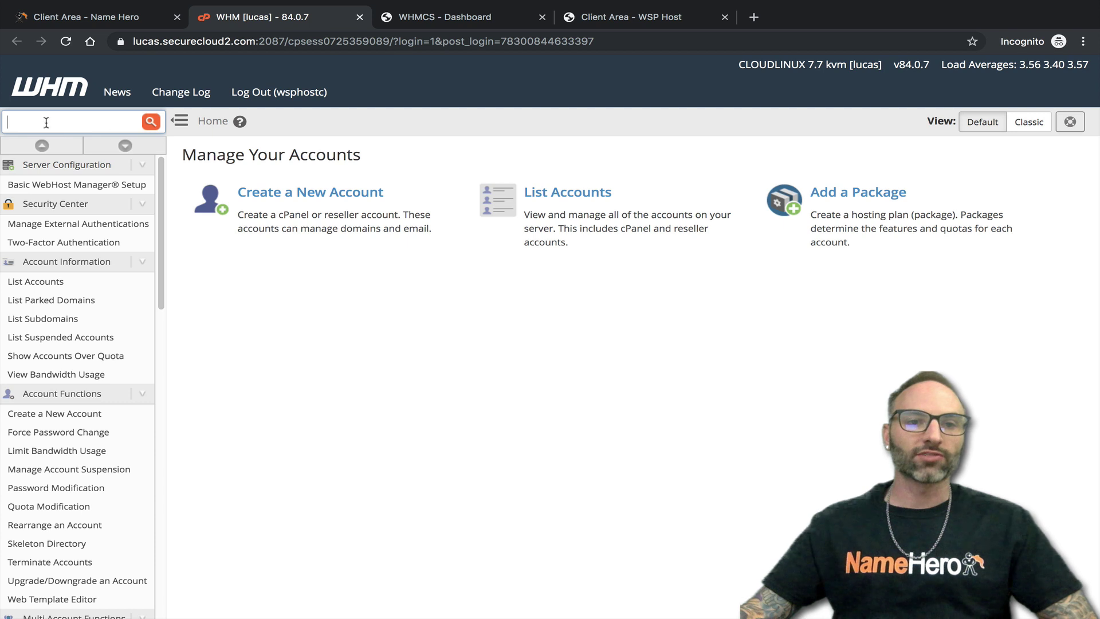
{"action": "type", "text": "cus"}
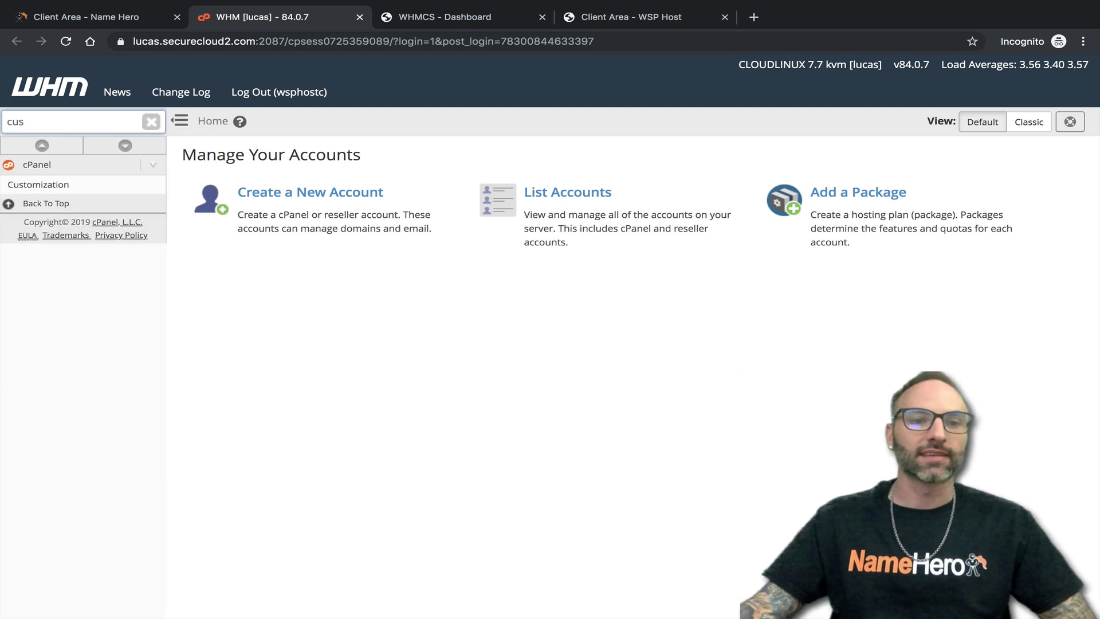
Open cPanel Customization's Customize Branding tab and scroll down to the Company Name and link fields
{"action": "left_click", "coordinate": [38, 185]}
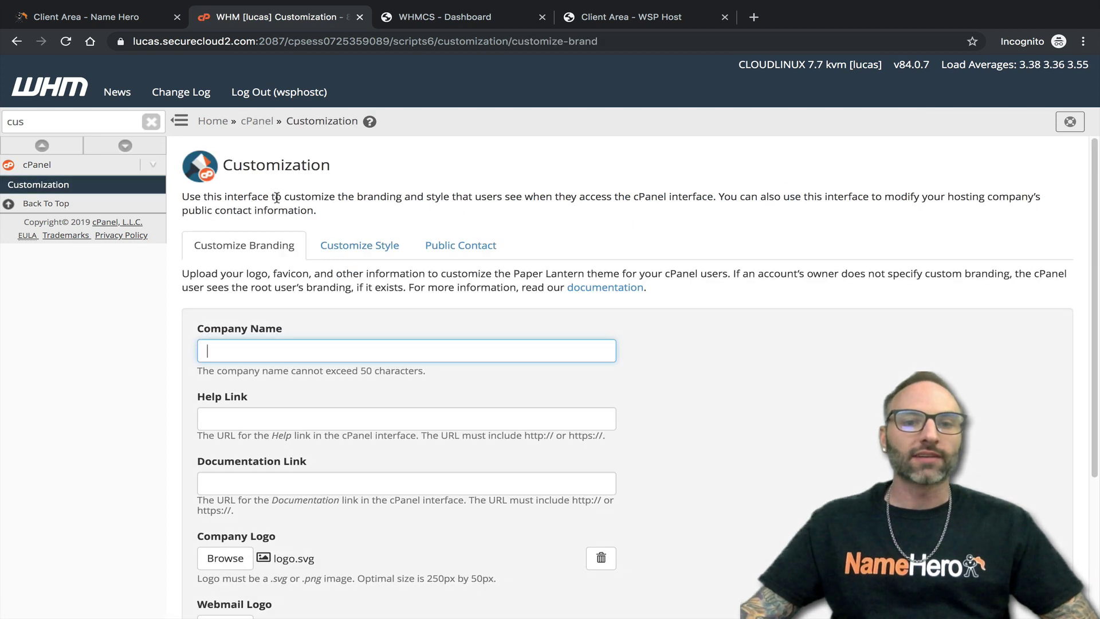
{"action": "left_click", "coordinate": [278, 247]}
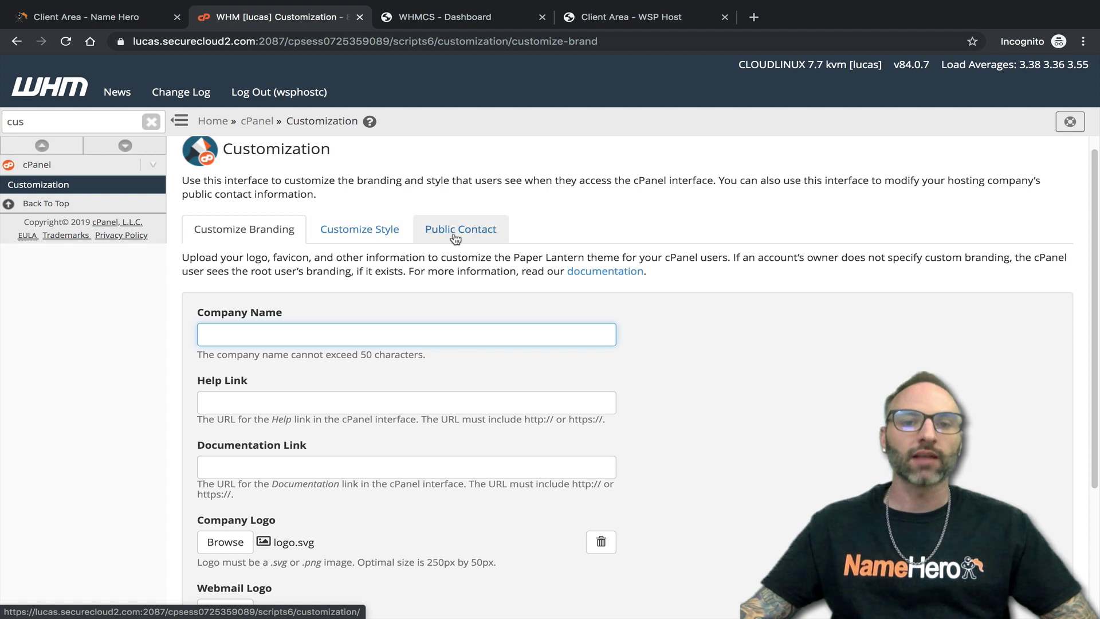
{"action": "scroll", "coordinate": [295, 240], "scroll_direction": "down", "scroll_amount": 1}
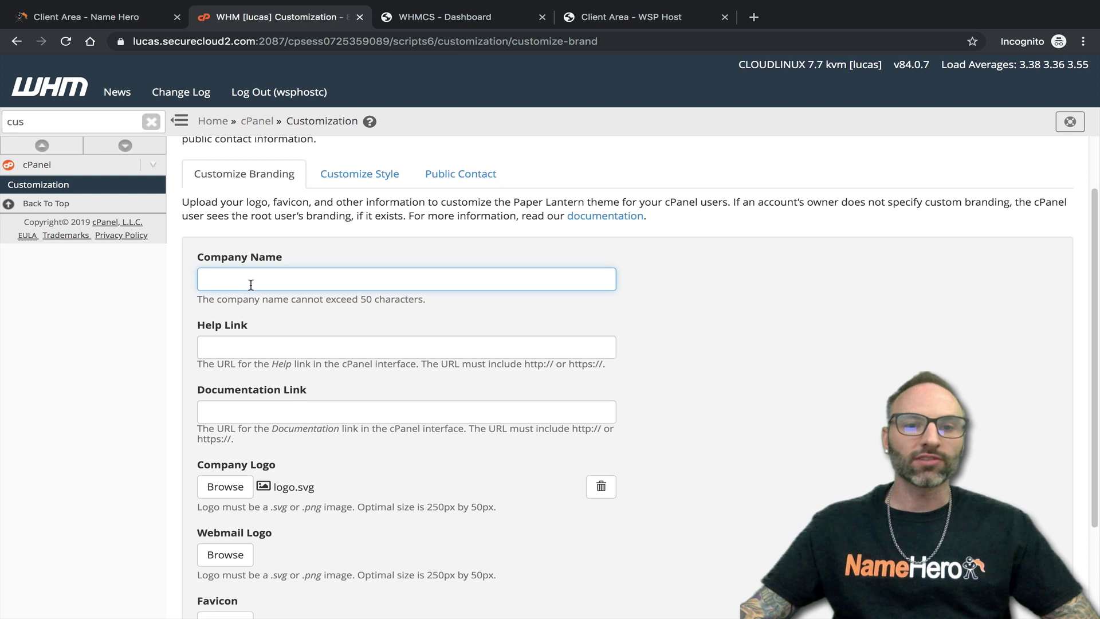
{"action": "scroll", "coordinate": [247, 284], "scroll_direction": "down", "scroll_amount": 1}
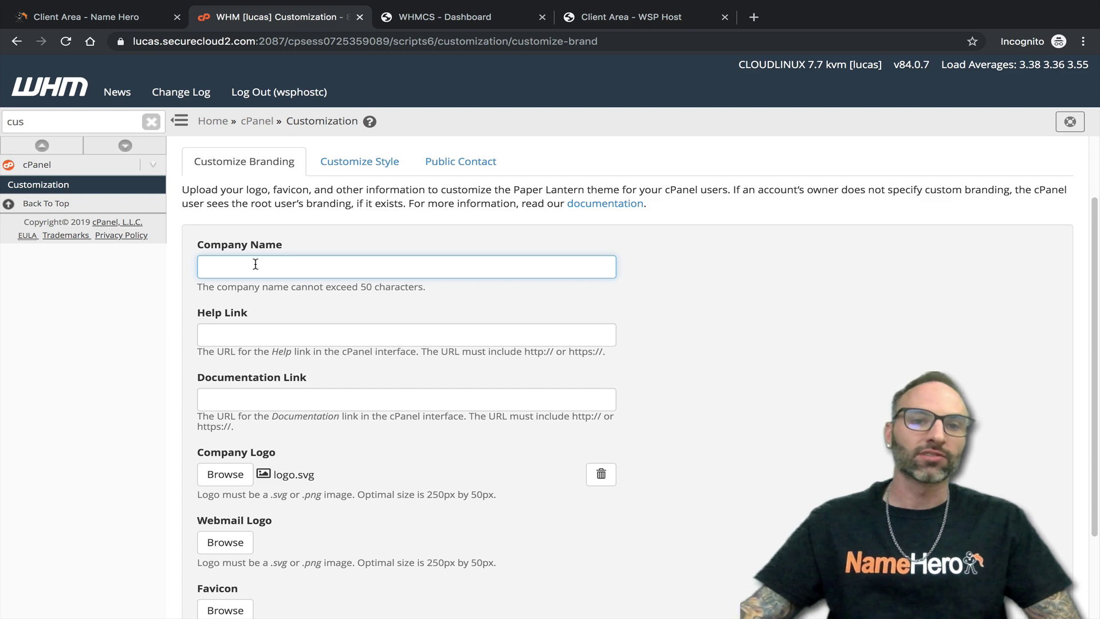
Copy the Wsphost name from the Client Area and enter 'WSPHost.com' as WHM's Company Name
{"action": "left_click", "coordinate": [57, 19]}
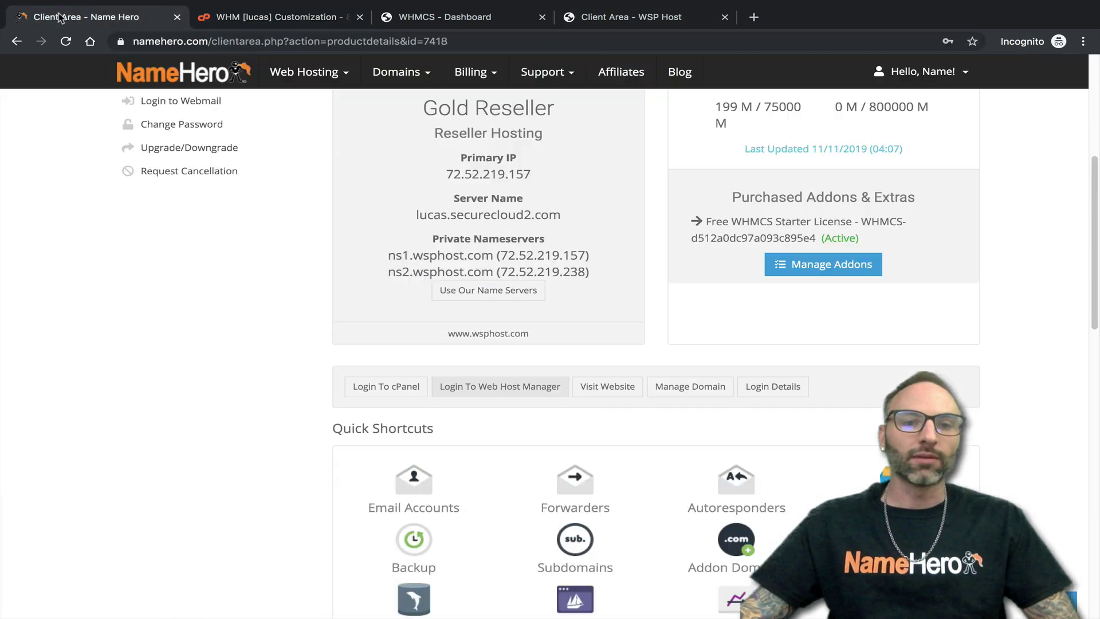
{"action": "scroll", "coordinate": [461, 228], "scroll_direction": "up", "scroll_amount": 3}
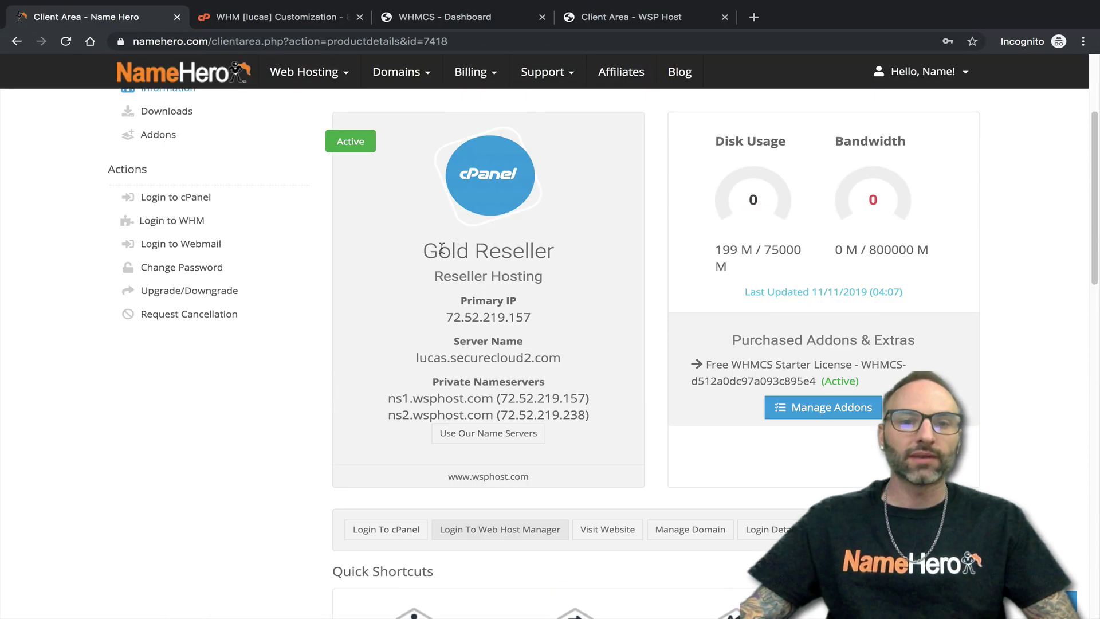
{"action": "left_click_drag", "start_coordinate": [332, 115], "coordinate": [404, 118]}
{"action": "right_click", "coordinate": [386, 114]}
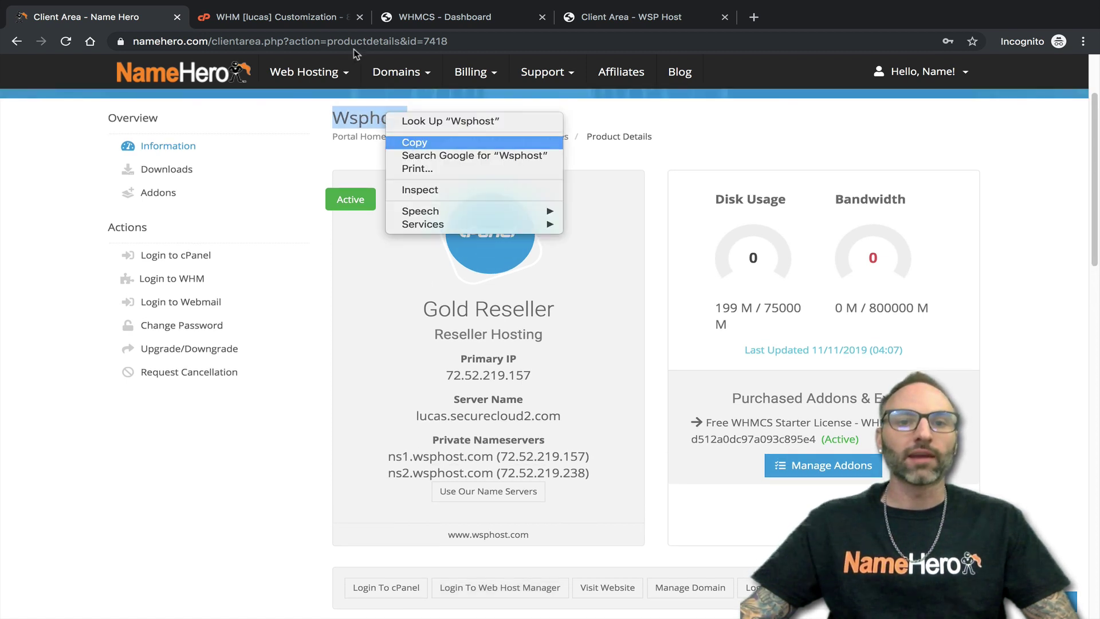
{"action": "left_click", "coordinate": [314, 19]}
{"action": "type", "text": "WSPHost.com"}
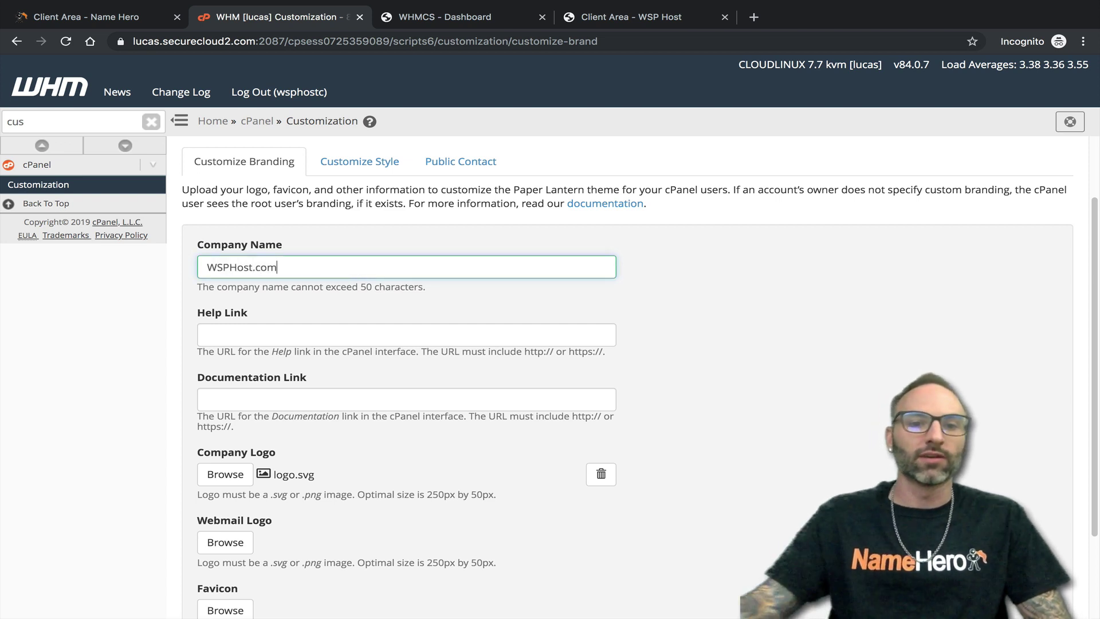
Place the cursor in the Help Link field, then switch to the WHMCS dashboard
{"action": "left_click", "coordinate": [235, 330]}
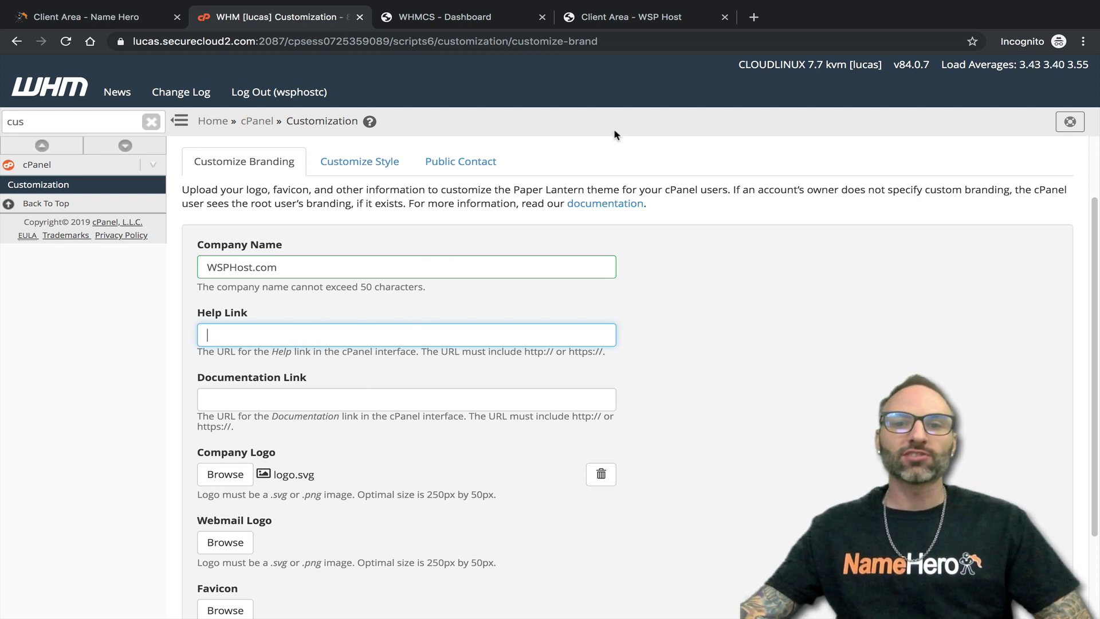
{"action": "left_click", "coordinate": [454, 18]}
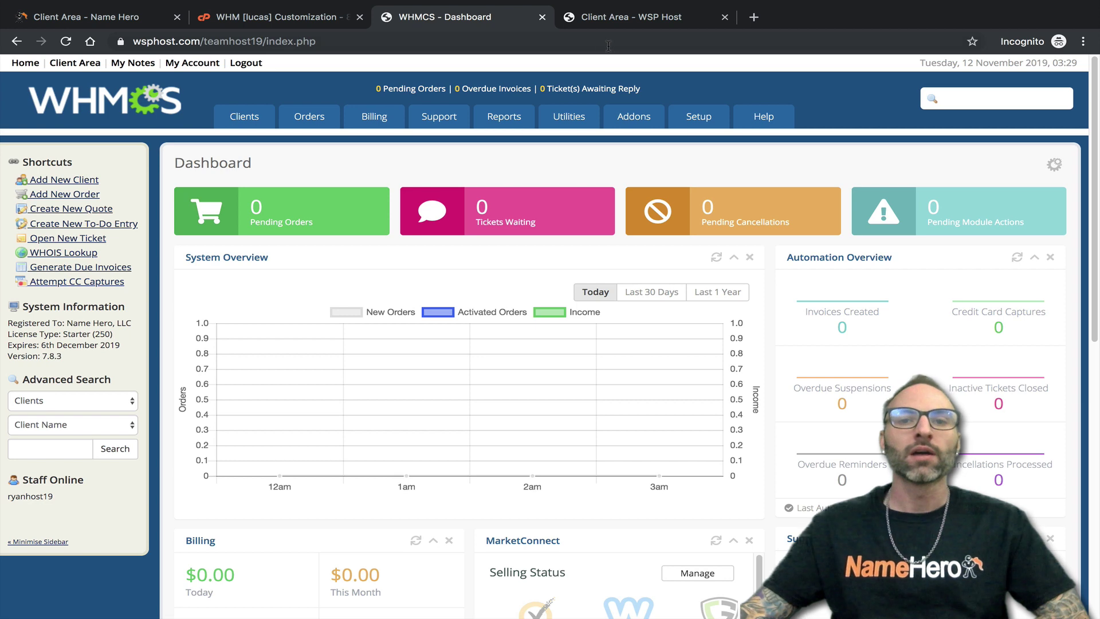
Review the Realbonds.com hosting details in the WSP Host client area, then go to Support > Tickets
{"action": "left_click", "coordinate": [647, 19]}
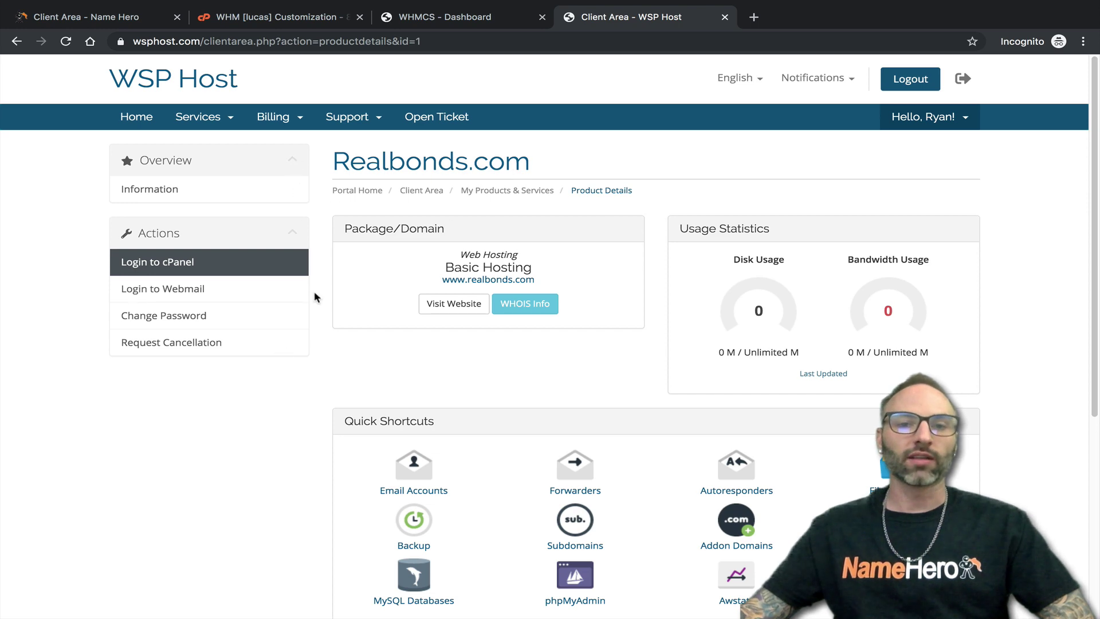
{"action": "scroll", "coordinate": [238, 225], "scroll_direction": "down", "scroll_amount": 1}
{"action": "scroll", "coordinate": [237, 233], "scroll_direction": "down", "scroll_amount": 3}
{"action": "scroll", "coordinate": [238, 238], "scroll_direction": "up", "scroll_amount": 3}
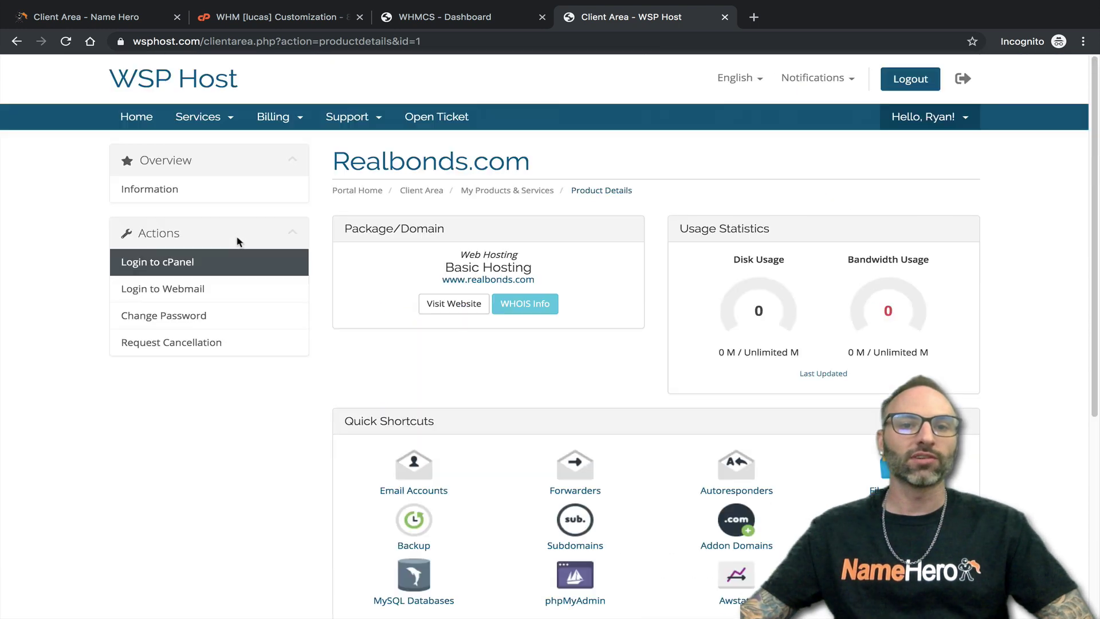
{"action": "left_click_drag", "start_coordinate": [335, 162], "coordinate": [545, 164]}
{"action": "left_click", "coordinate": [557, 162]}
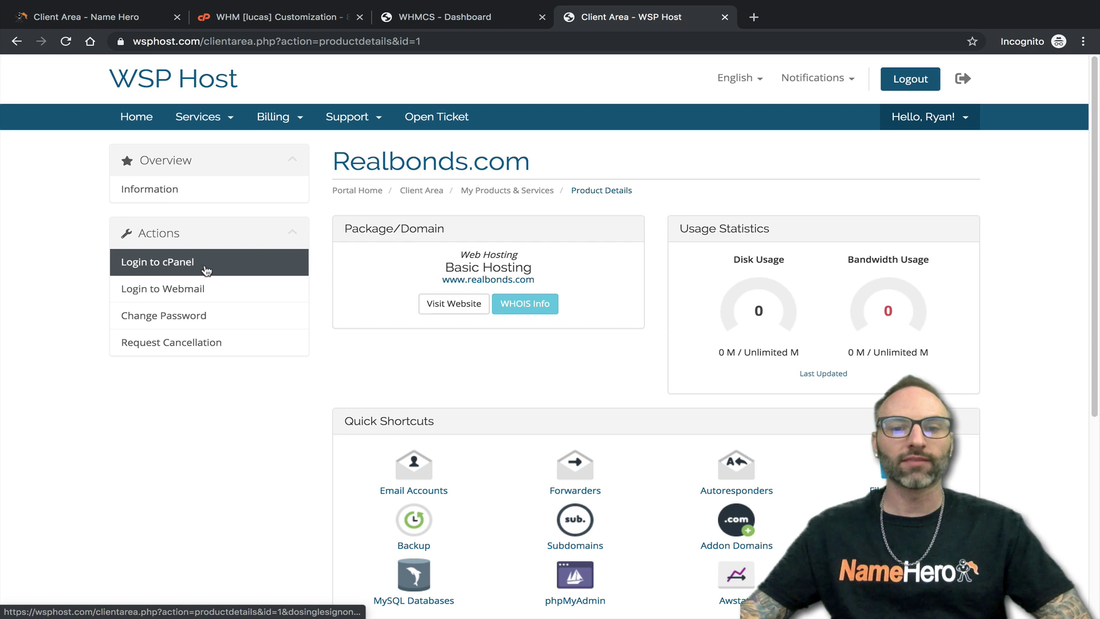
{"action": "scroll", "coordinate": [344, 368], "scroll_direction": "down", "scroll_amount": 5}
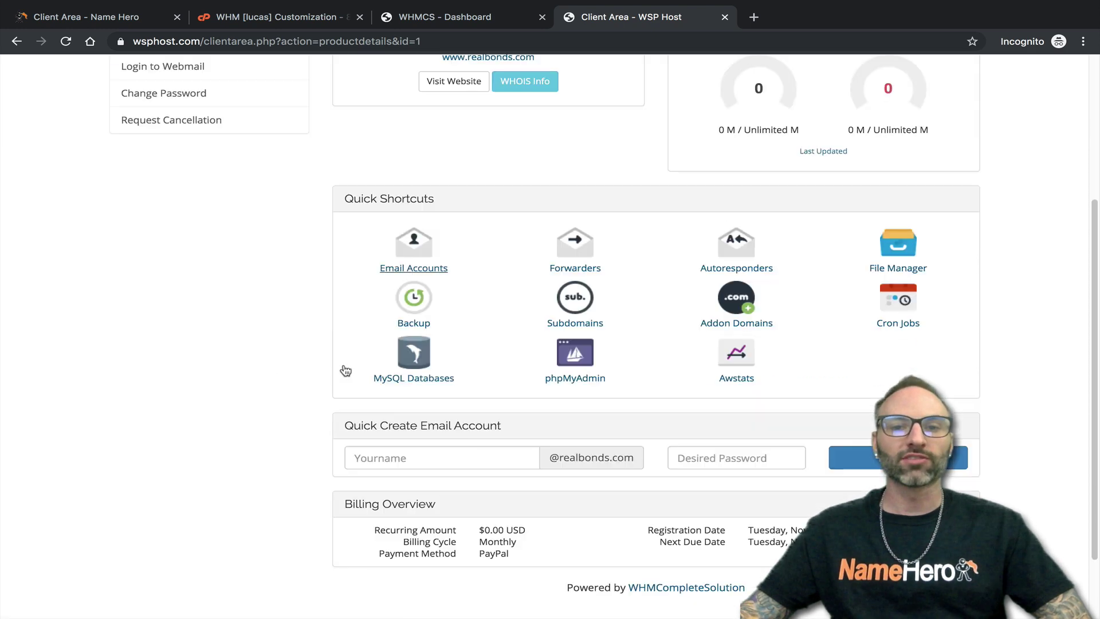
{"action": "scroll", "coordinate": [327, 339], "scroll_direction": "up", "scroll_amount": 5}
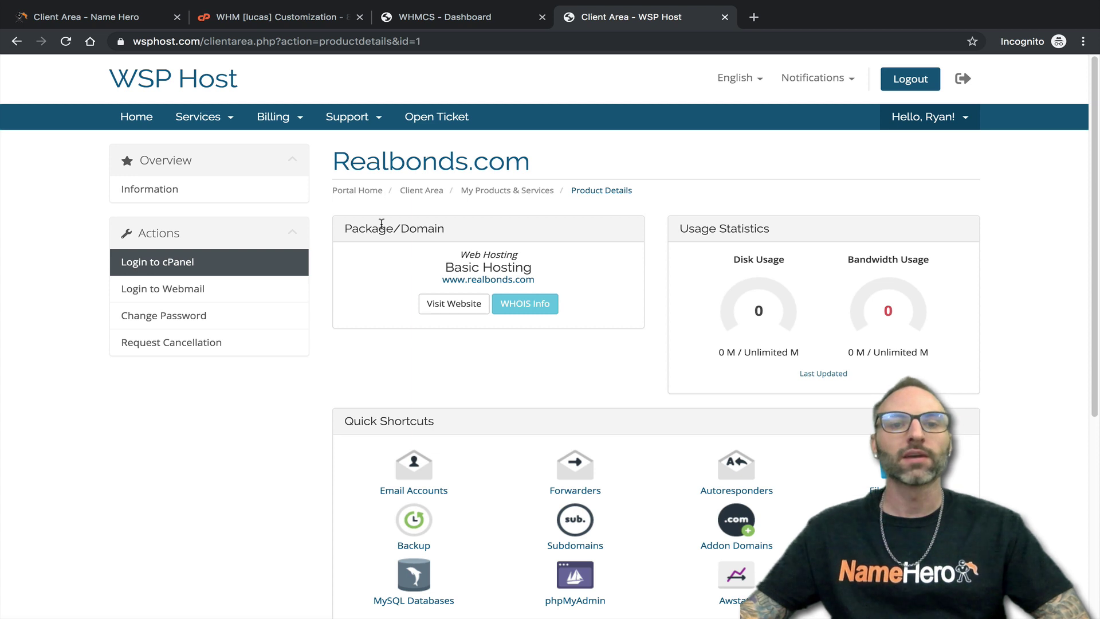
{"action": "left_click", "coordinate": [347, 116]}
{"action": "left_click", "coordinate": [350, 140]}
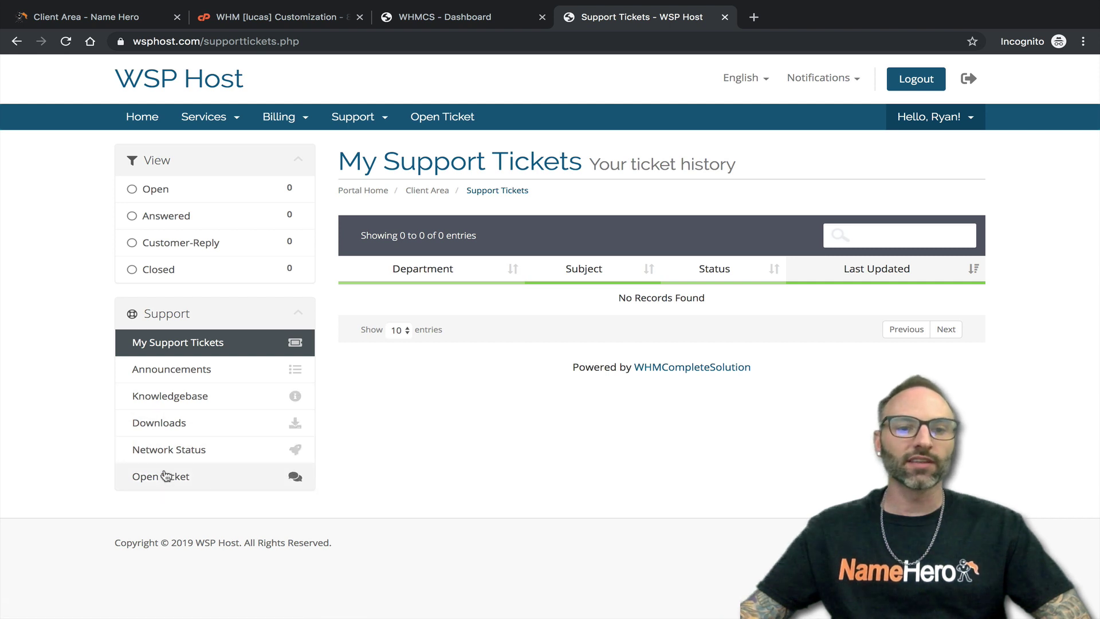
Open the WSP Host Submit Ticket form and copy its web address
{"action": "left_click", "coordinate": [192, 484]}
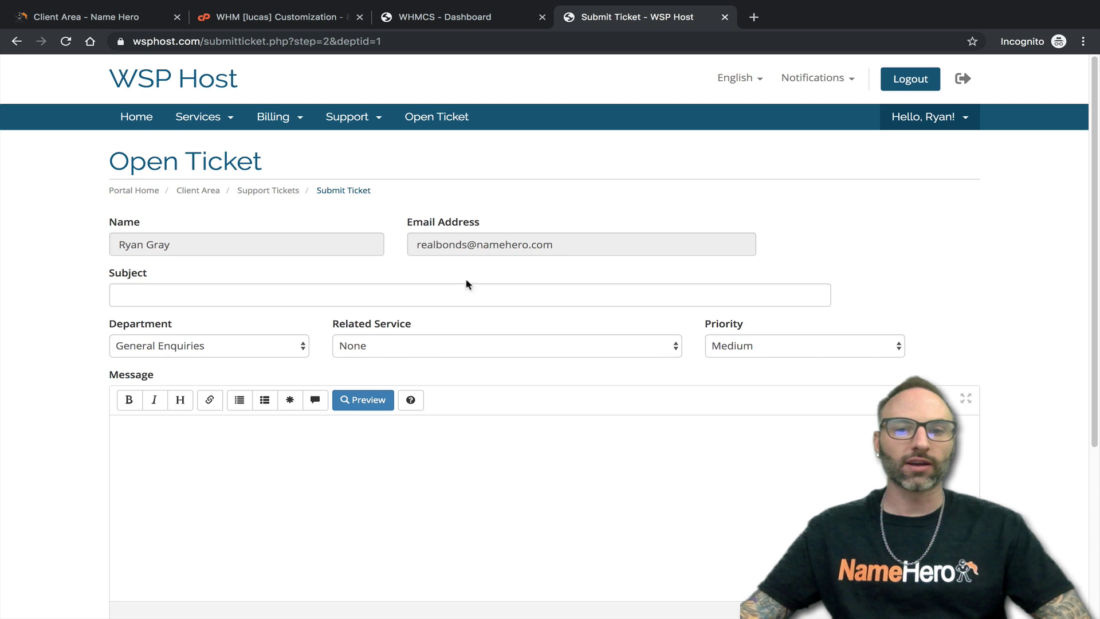
{"action": "scroll", "coordinate": [428, 388], "scroll_direction": "down", "scroll_amount": 3}
{"action": "scroll", "coordinate": [428, 376], "scroll_direction": "up", "scroll_amount": 3}
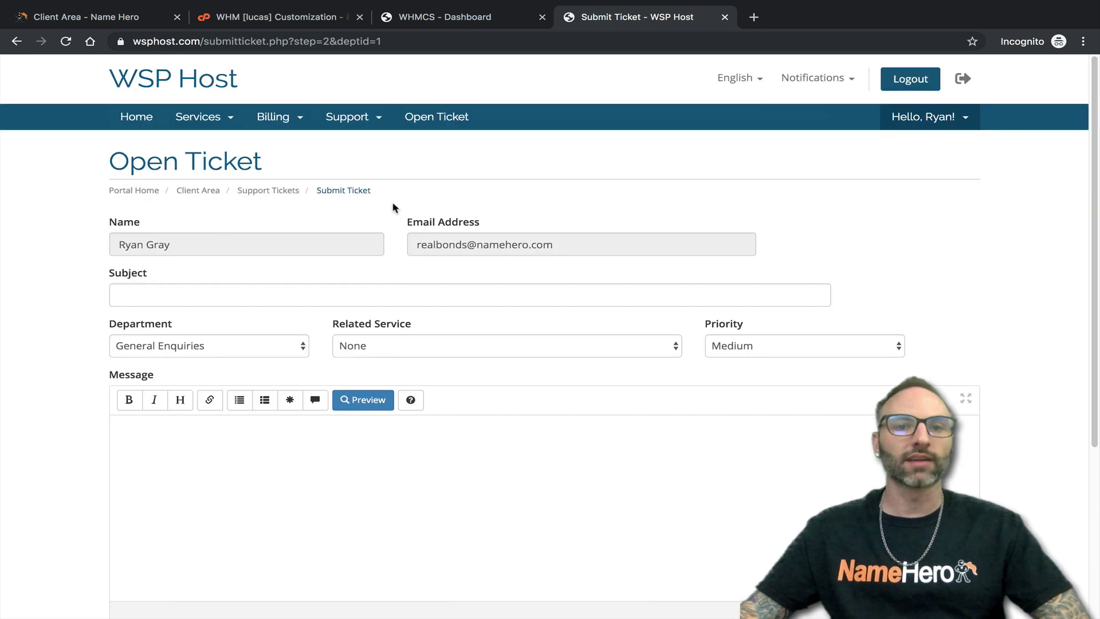
{"action": "left_click", "coordinate": [336, 37]}
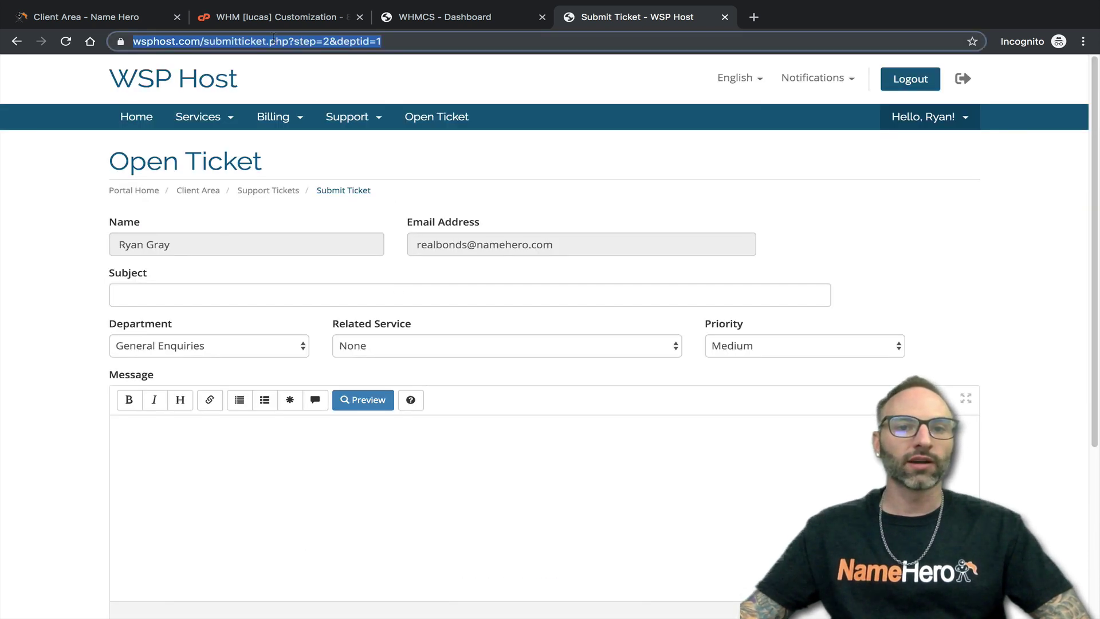
{"action": "right_click", "coordinate": [308, 41]}
{"action": "left_click", "coordinate": [333, 123]}
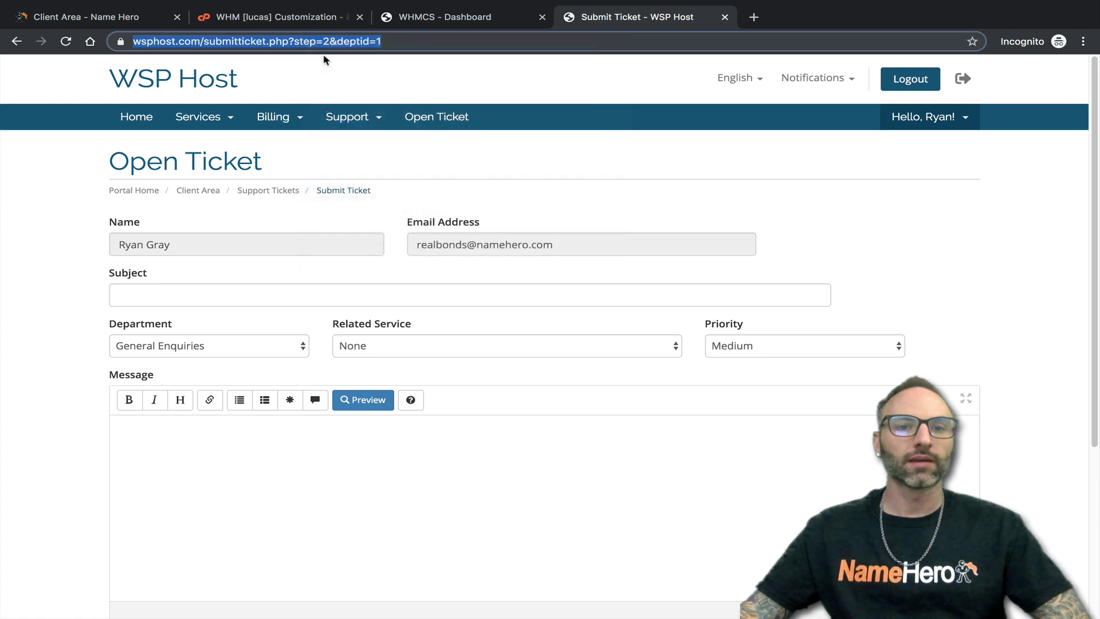
{"action": "left_click", "coordinate": [289, 20]}
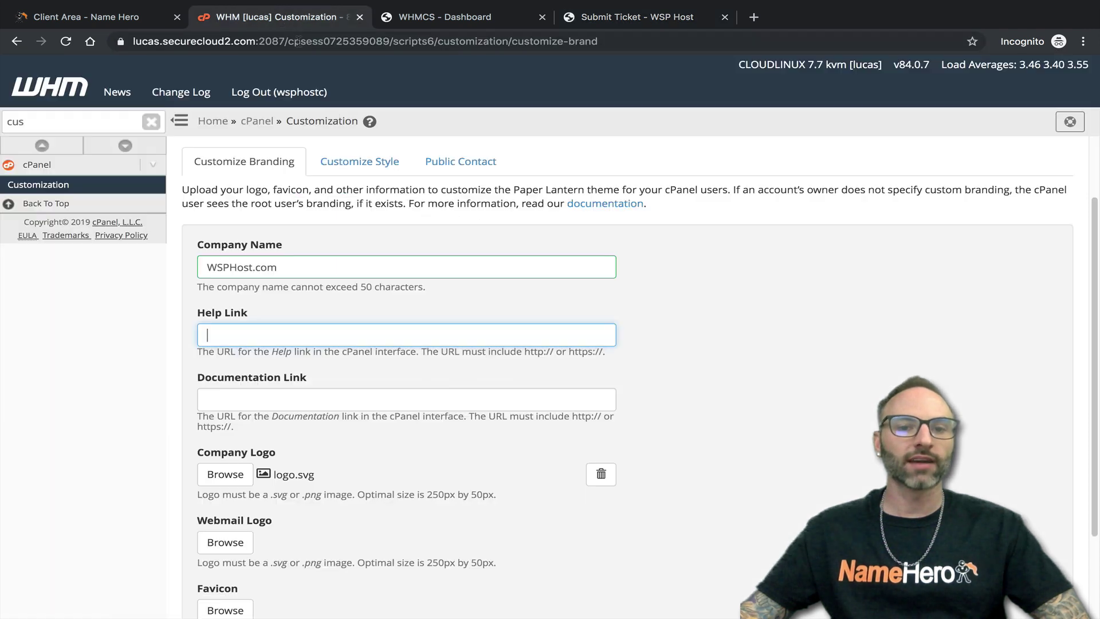
{"action": "right_click", "coordinate": [241, 330]}
{"action": "left_click", "coordinate": [290, 418]}
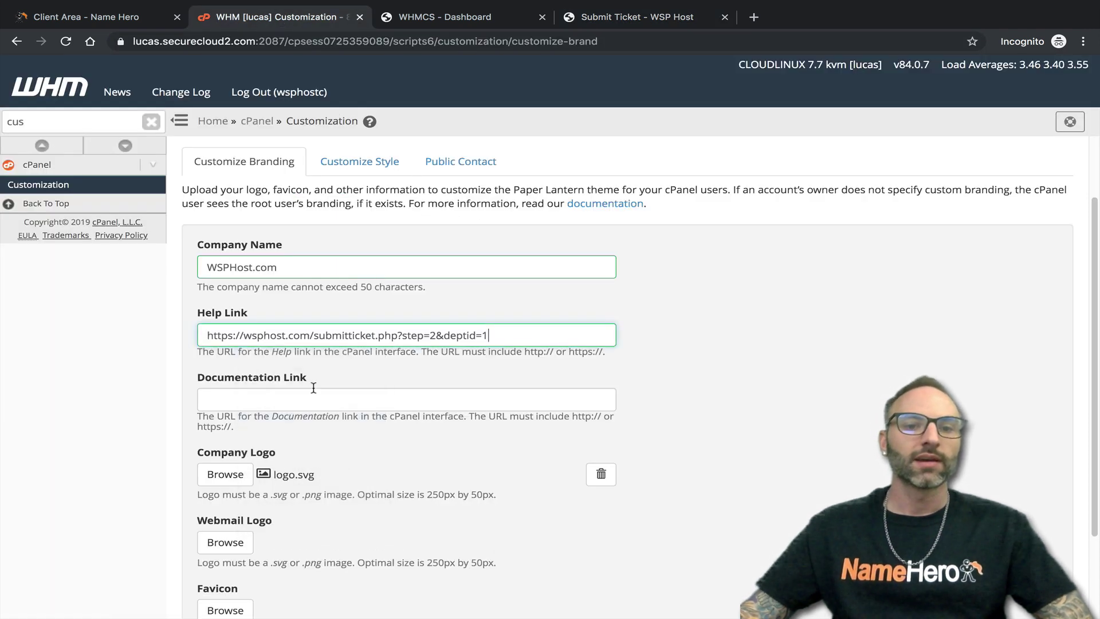
{"action": "left_click_drag", "start_coordinate": [314, 387], "coordinate": [196, 384]}
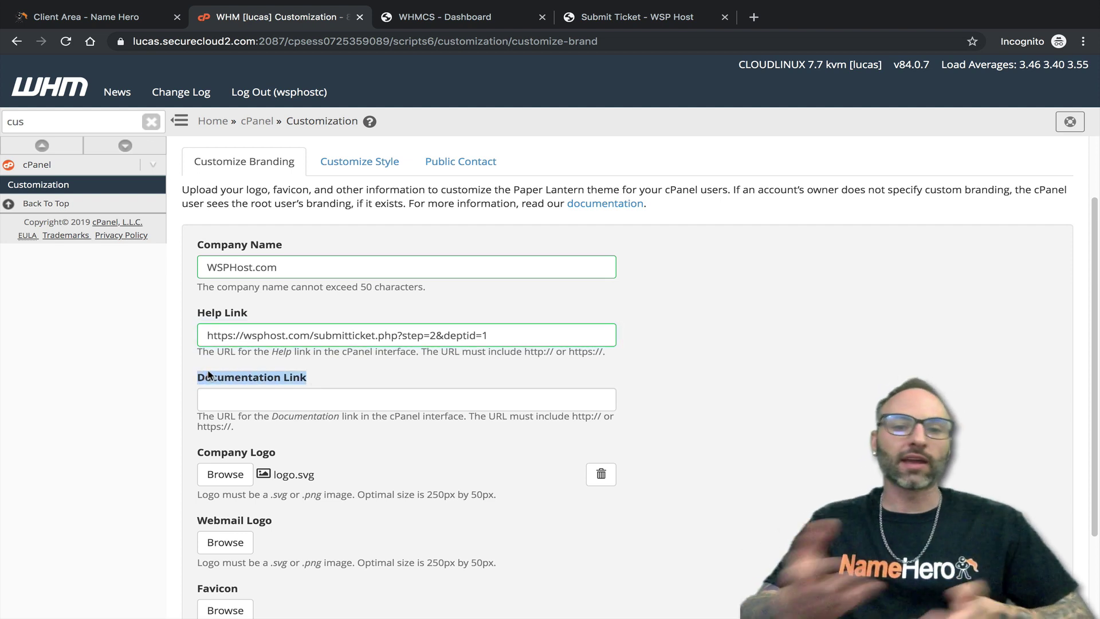
{"action": "left_click", "coordinate": [352, 380]}
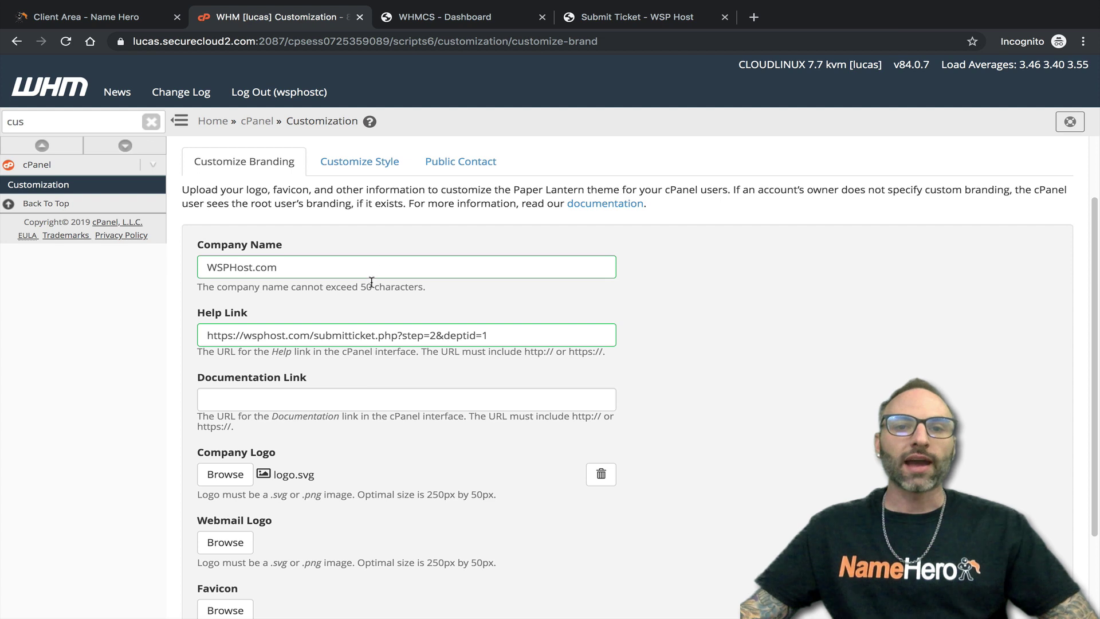
{"action": "left_click", "coordinate": [599, 19]}
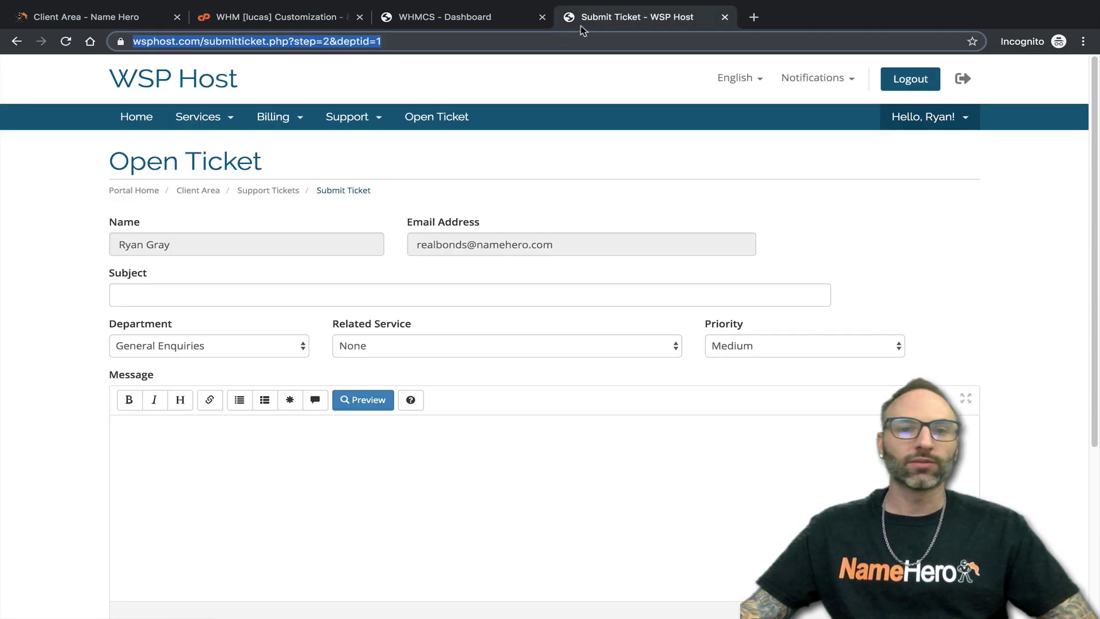
Open the client Knowledgebase, review the admin Knowledgebase's add-article and new-category options, then return
{"action": "left_click", "coordinate": [328, 122]}
{"action": "left_click", "coordinate": [360, 179]}
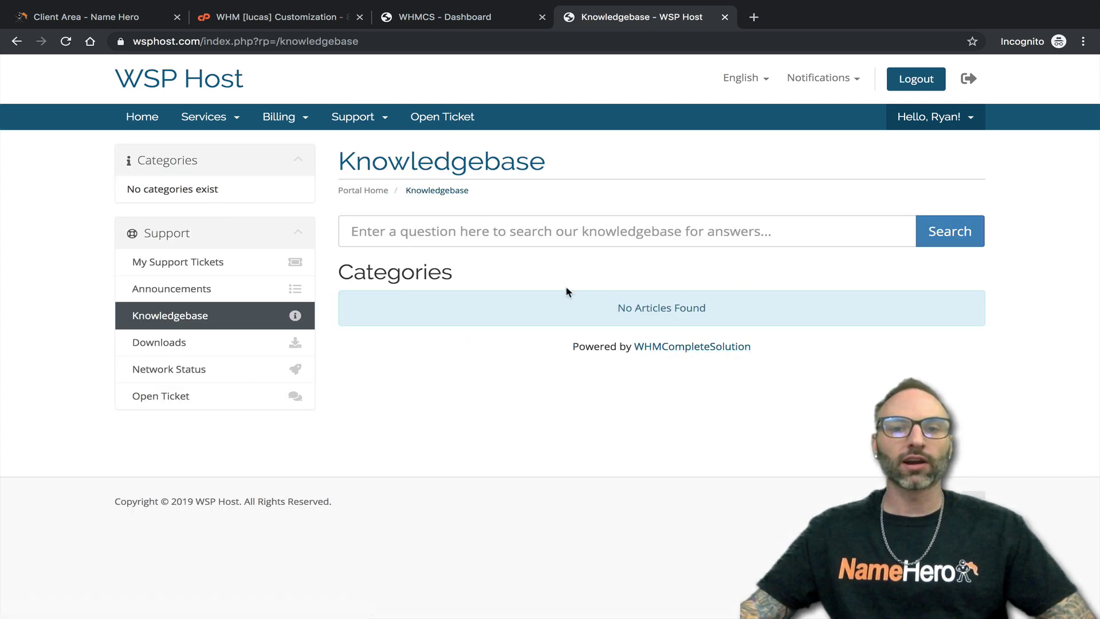
{"action": "left_click", "coordinate": [411, 24]}
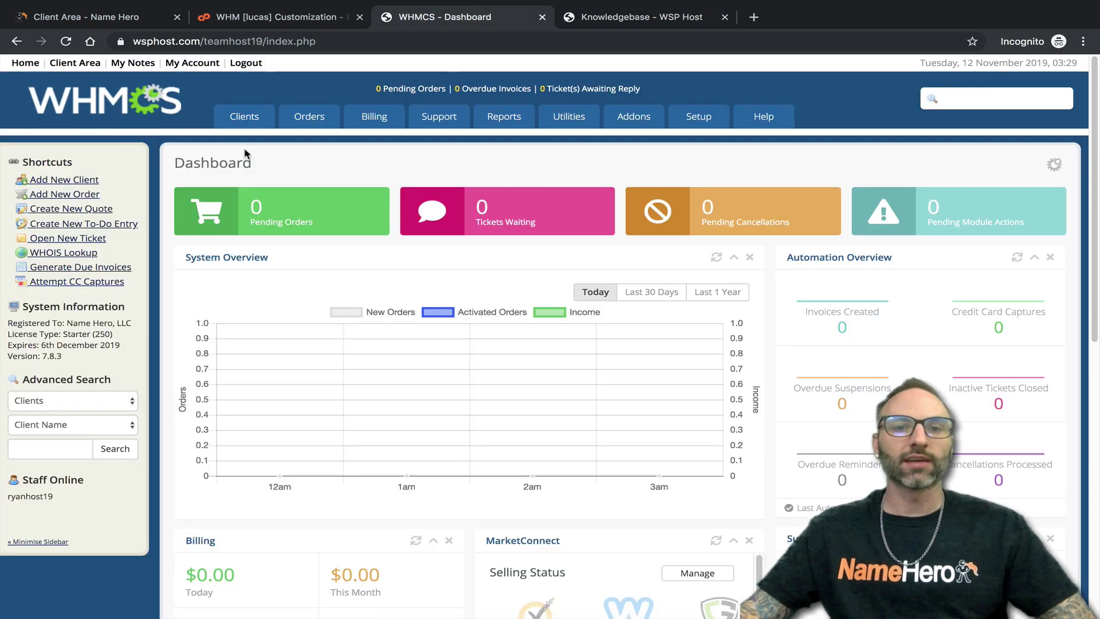
{"action": "mouse_move", "coordinate": [459, 114]}
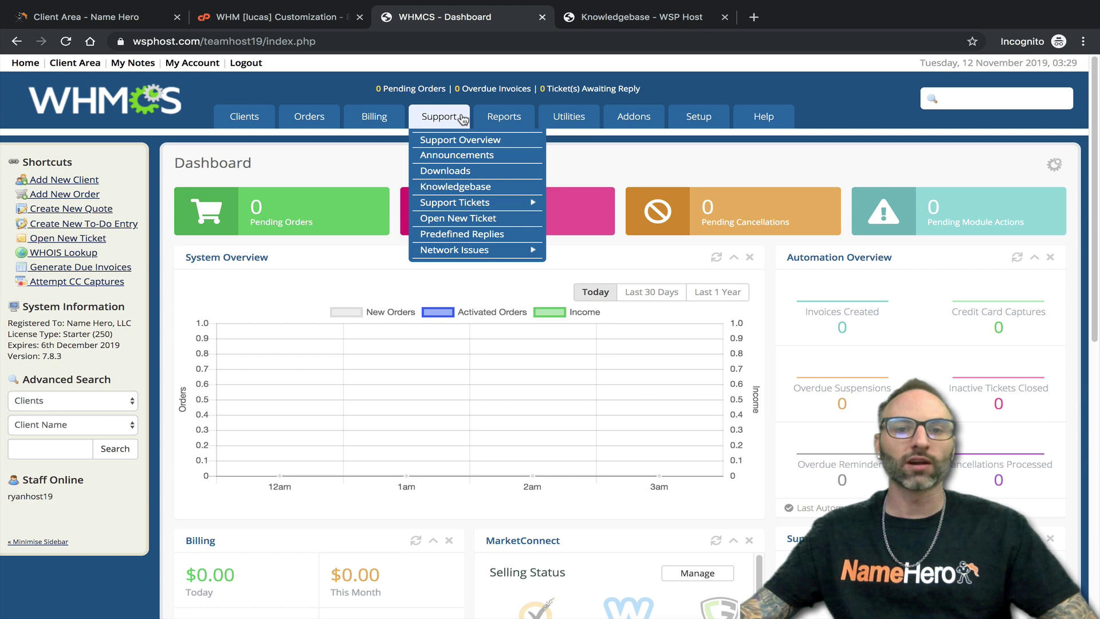
{"action": "left_click", "coordinate": [457, 189]}
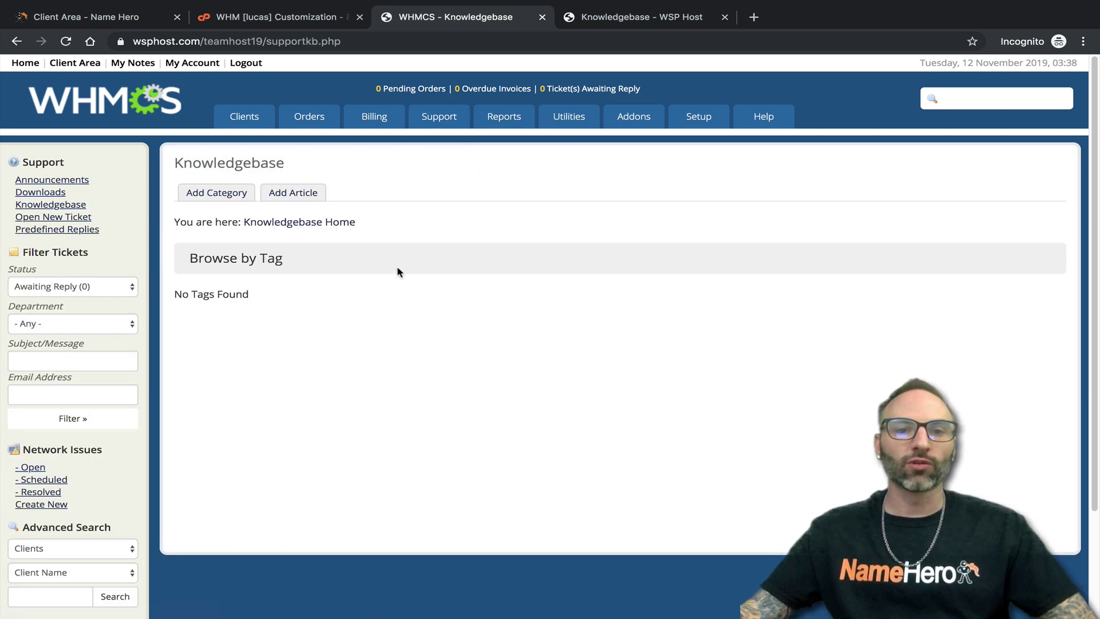
{"action": "left_click", "coordinate": [293, 193]}
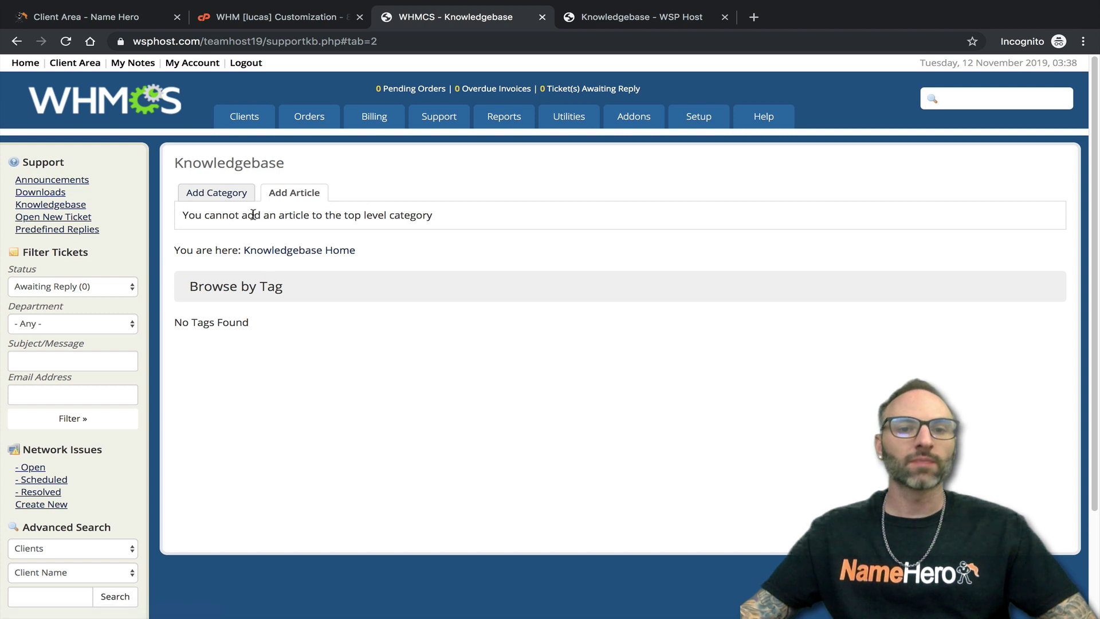
{"action": "left_click", "coordinate": [245, 195]}
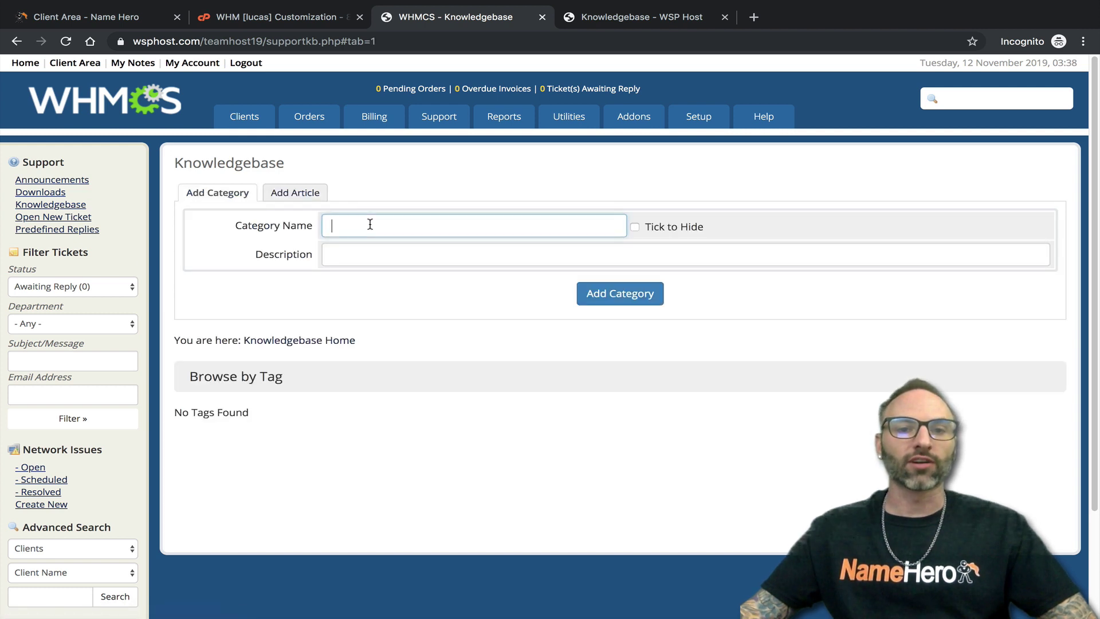
{"action": "left_click", "coordinate": [619, 21]}
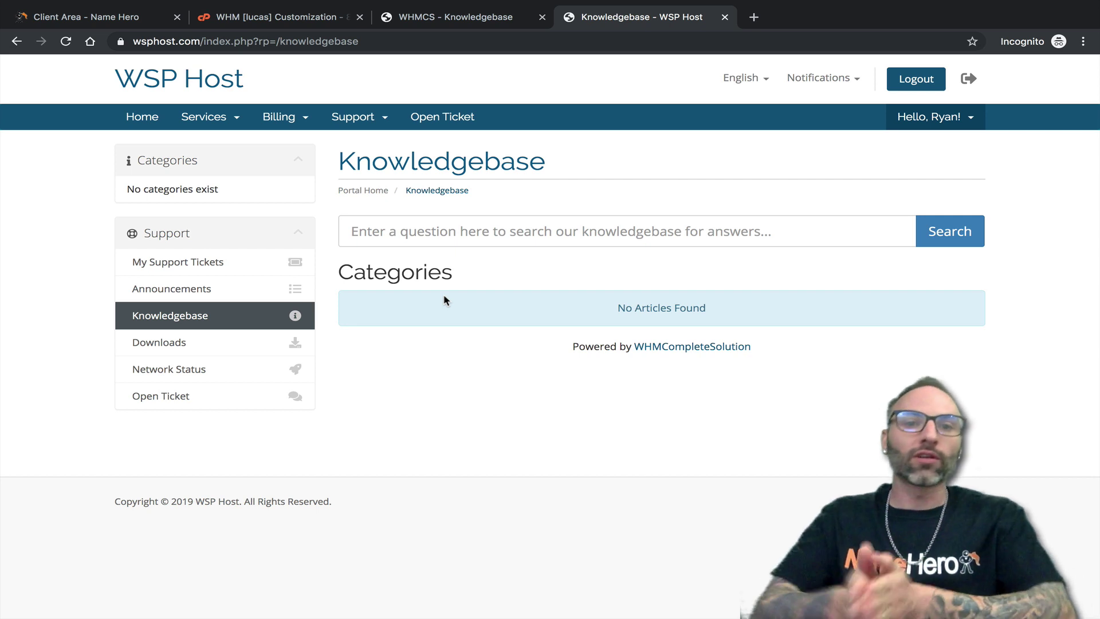
{"action": "left_click", "coordinate": [299, 45]}
{"action": "right_click", "coordinate": [264, 49]}
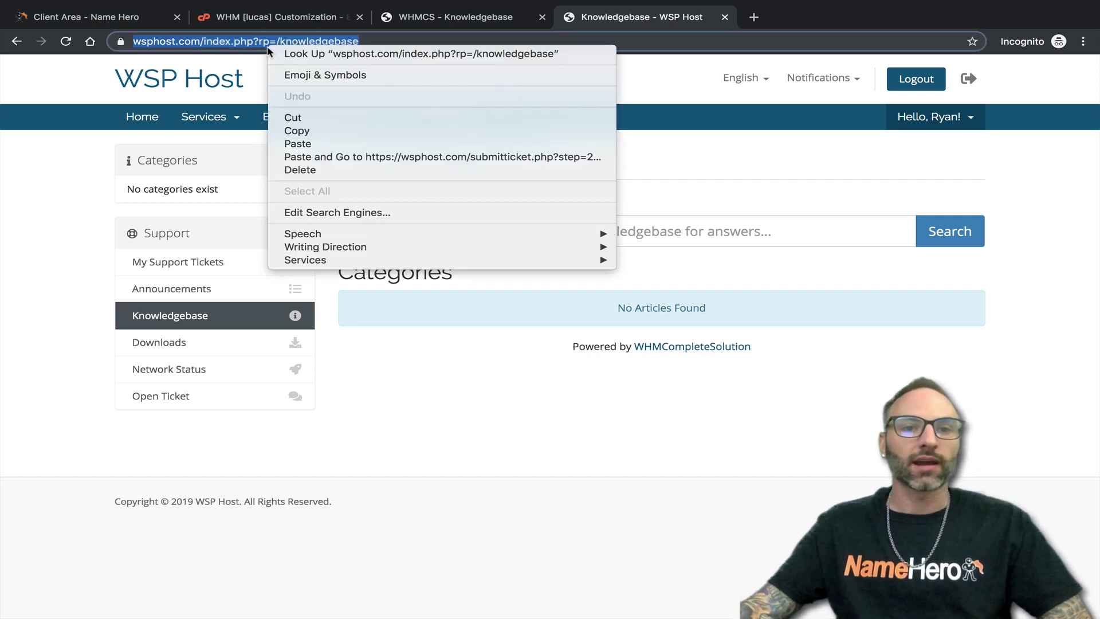
{"action": "left_click", "coordinate": [293, 132]}
{"action": "left_click", "coordinate": [285, 19]}
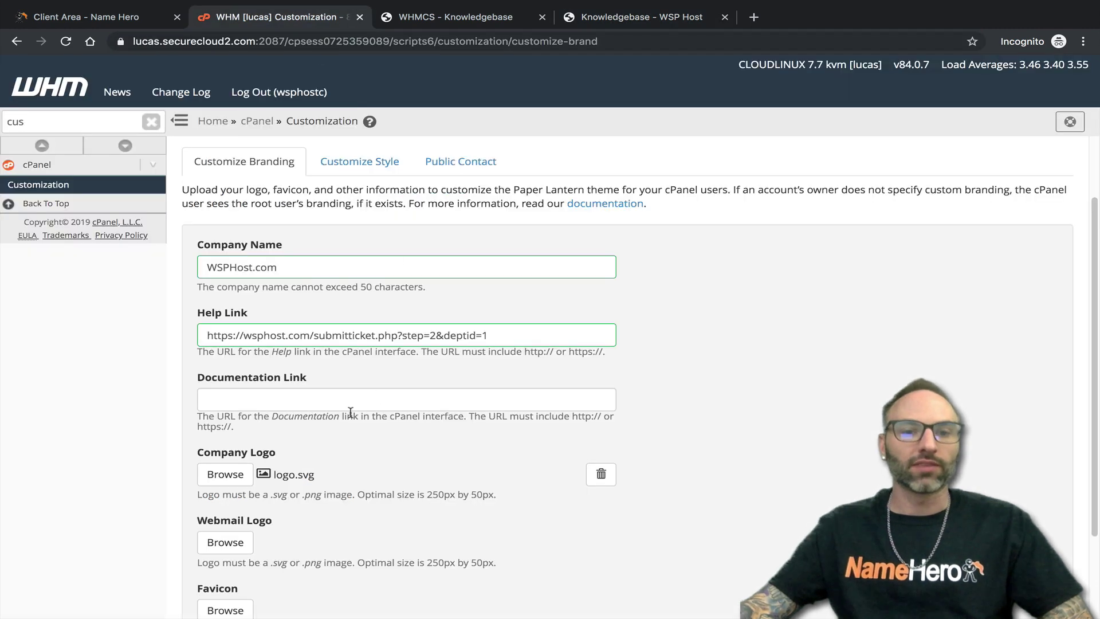
{"action": "right_click", "coordinate": [279, 401]}
{"action": "left_click", "coordinate": [352, 491]}
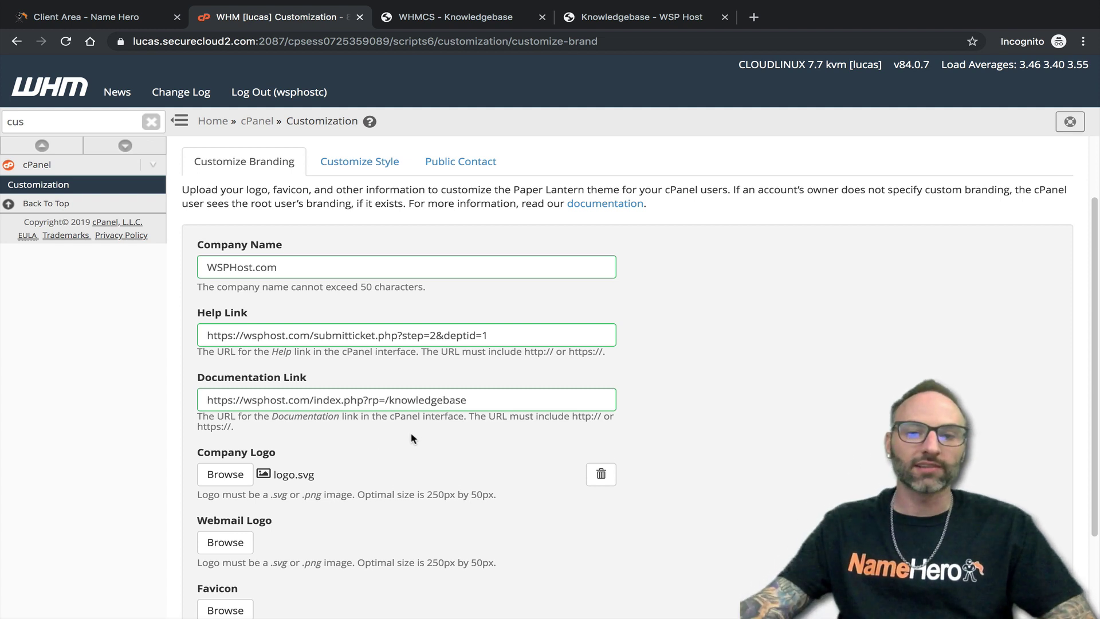
{"action": "scroll", "coordinate": [413, 438], "scroll_direction": "down", "scroll_amount": 1}
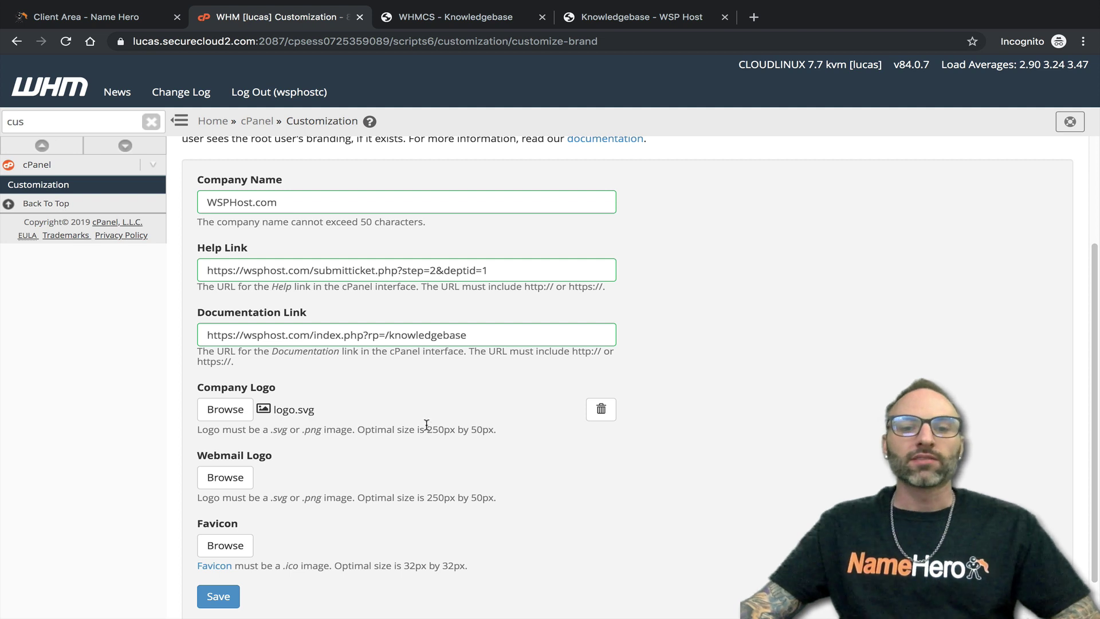
Highlight the Company Logo's '250px by 50px' optimal size hint
{"action": "mouse_move", "coordinate": [432, 425]}
{"action": "left_mouse_down"}
{"action": "mouse_move", "coordinate": [445, 429]}
{"action": "mouse_move", "coordinate": [433, 425]}
{"action": "left_mouse_up"}
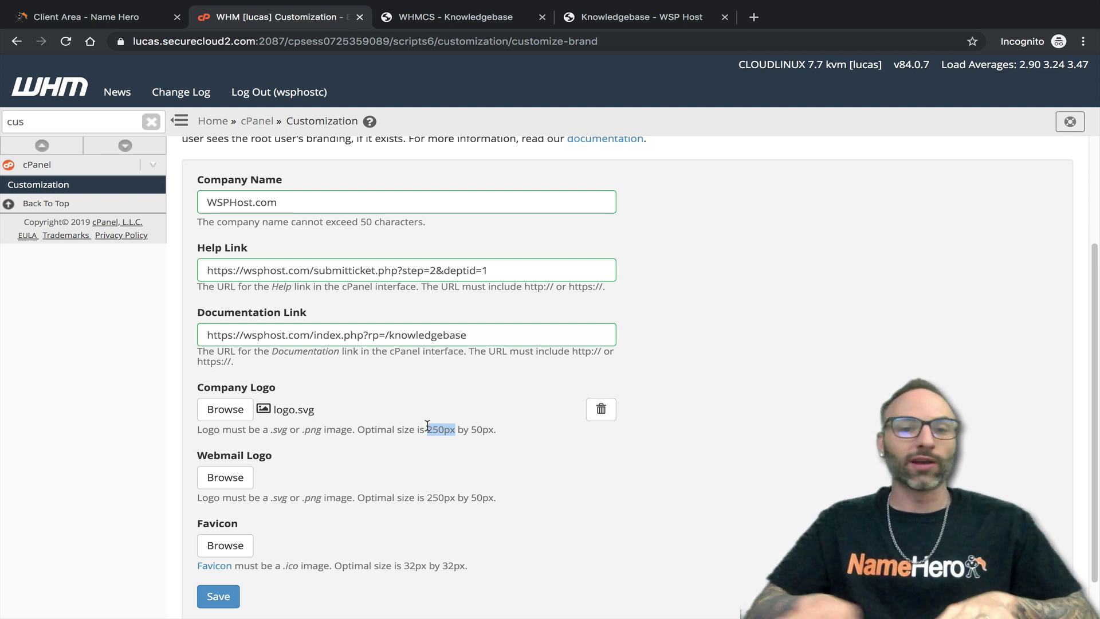
{"action": "left_click", "coordinate": [427, 425]}
{"action": "left_click_drag", "start_coordinate": [428, 425], "coordinate": [499, 437]}
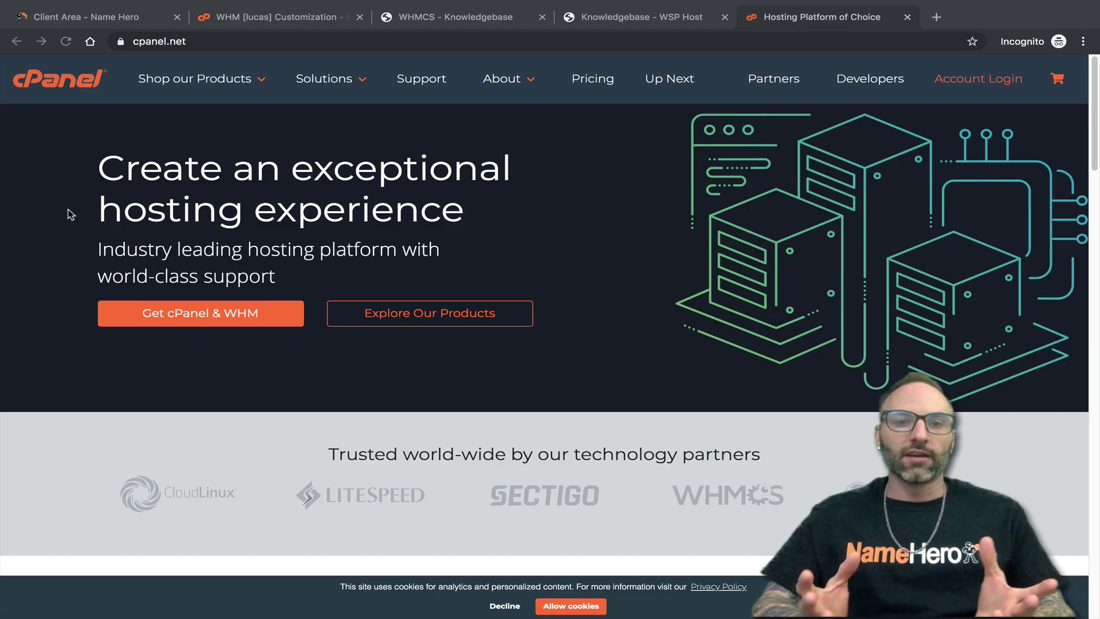
Save the cPanel.net header logo image to disk as cPanel.svg
{"action": "scroll", "coordinate": [281, 361], "scroll_direction": "down", "scroll_amount": 15}
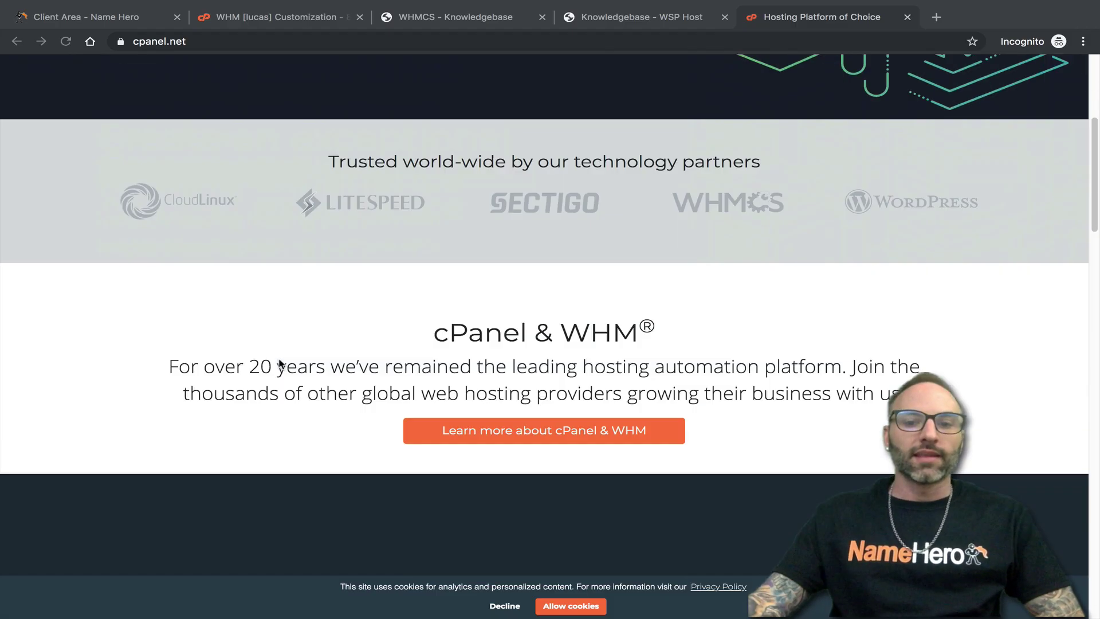
{"action": "scroll", "coordinate": [497, 391], "scroll_direction": "down", "scroll_amount": 6}
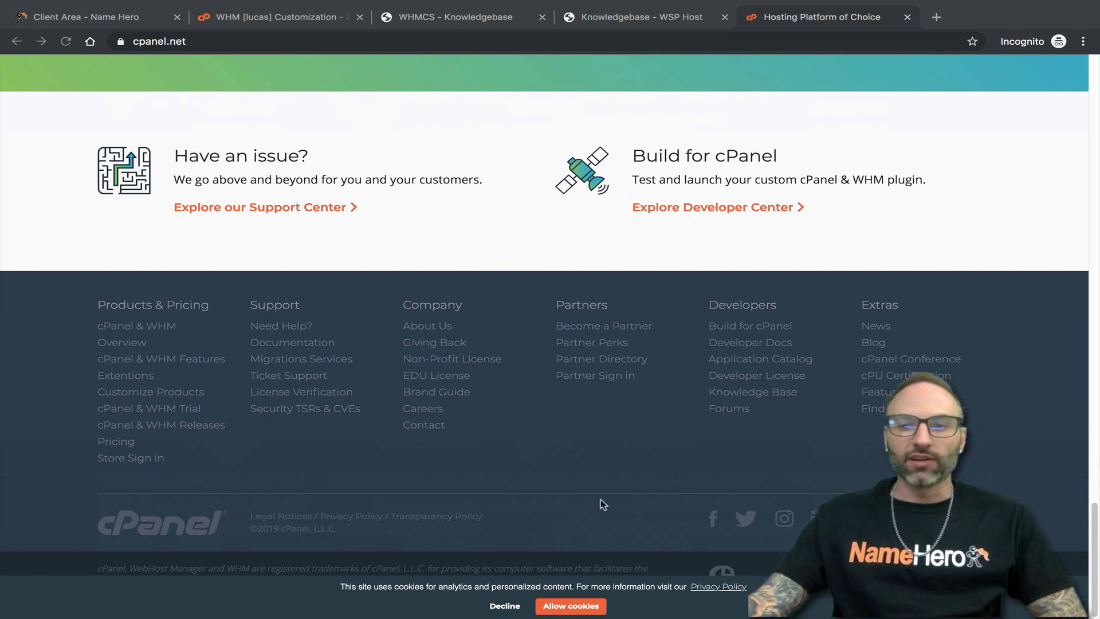
{"action": "scroll", "coordinate": [544, 394], "scroll_direction": "up", "scroll_amount": 10}
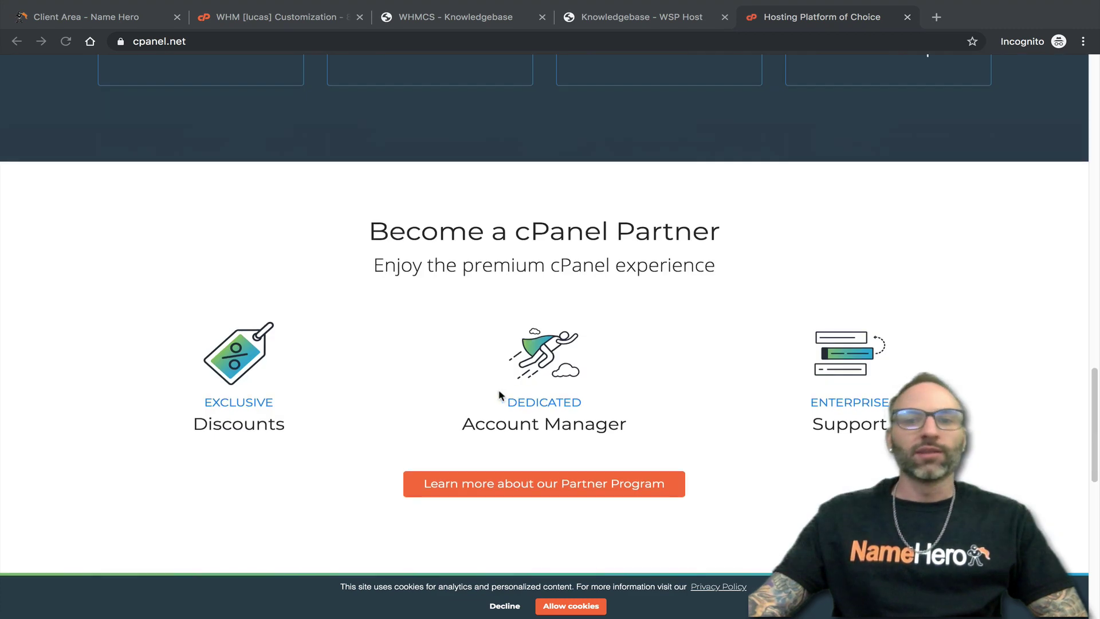
{"action": "scroll", "coordinate": [507, 394], "scroll_direction": "up", "scroll_amount": 10}
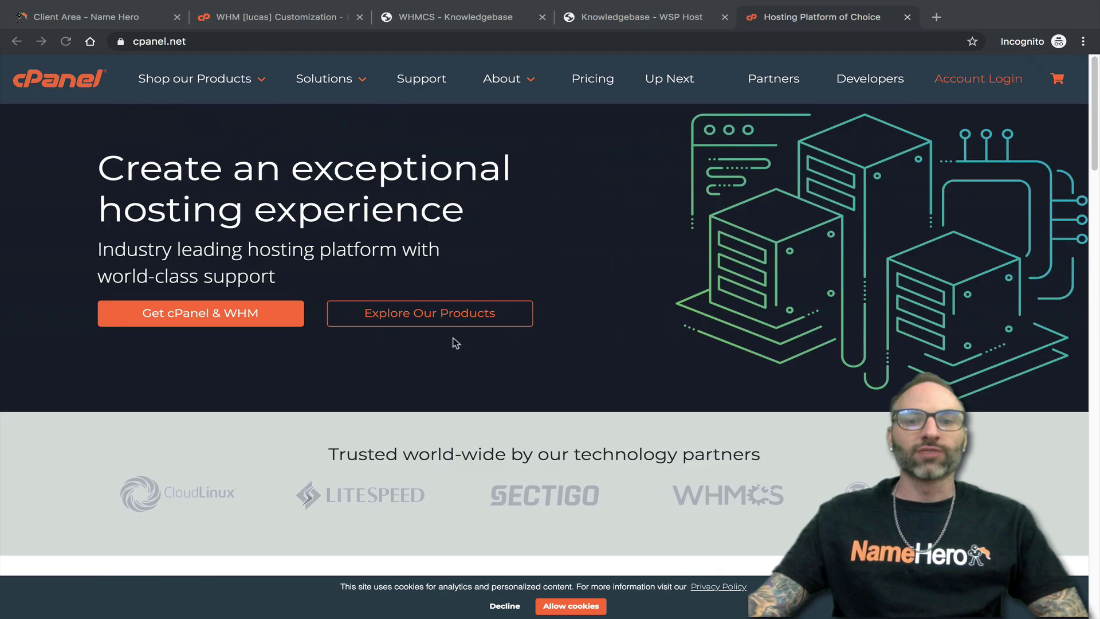
{"action": "right_click", "coordinate": [83, 79]}
{"action": "left_click", "coordinate": [536, 235]}
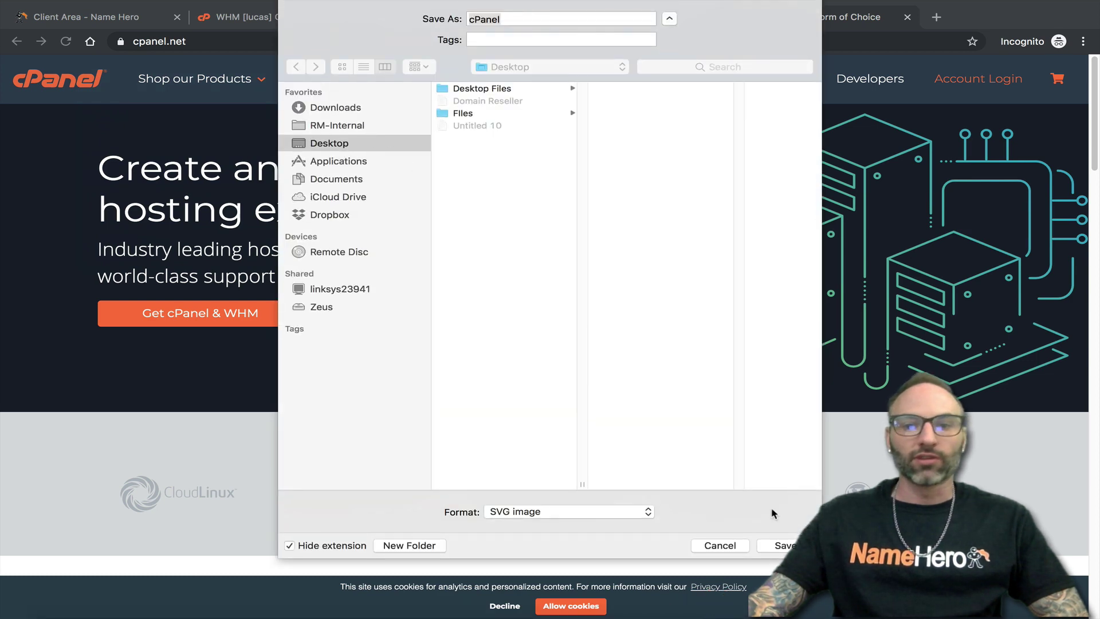
{"action": "left_click", "coordinate": [782, 546]}
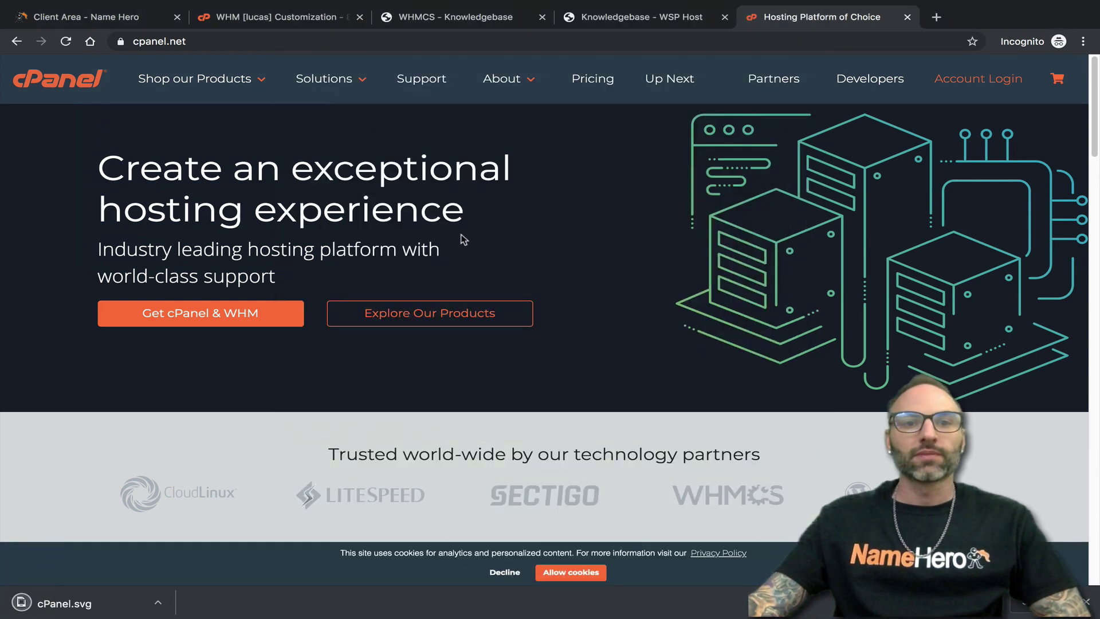
{"action": "left_click", "coordinate": [255, 16]}
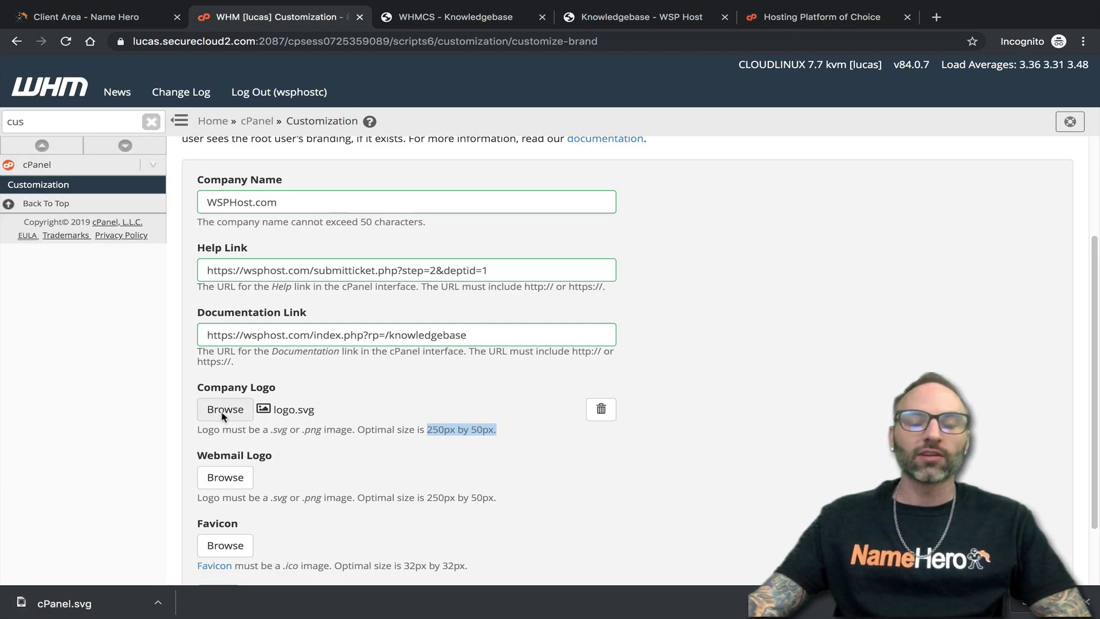
Choose cPanel.svg as the Company Logo file
{"action": "left_click_drag", "start_coordinate": [271, 409], "coordinate": [310, 411]}
{"action": "left_click", "coordinate": [313, 411]}
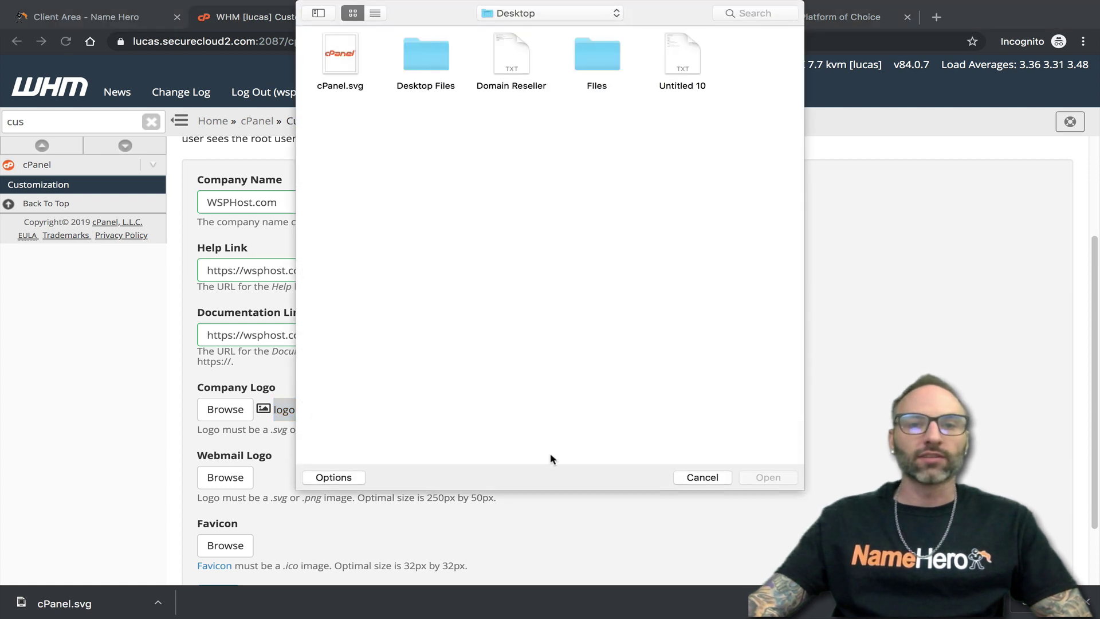
{"action": "left_click", "coordinate": [338, 59]}
{"action": "key", "text": "Return"}
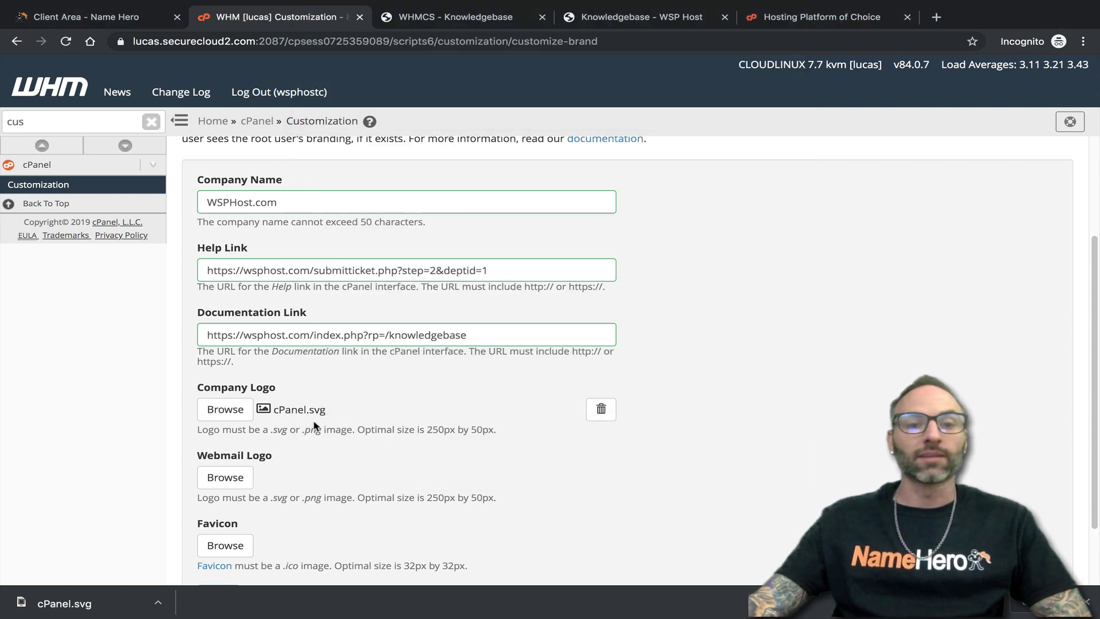
{"action": "scroll", "coordinate": [327, 397], "scroll_direction": "down", "scroll_amount": 3}
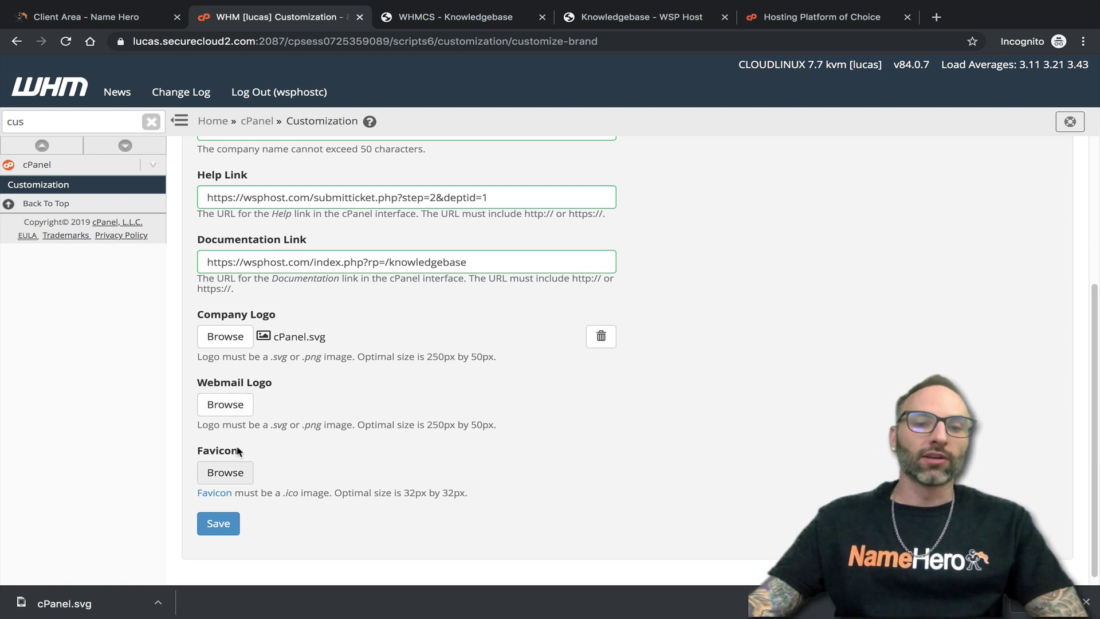
Review the Favicon setting and save the branding customizations
{"action": "left_click_drag", "start_coordinate": [239, 452], "coordinate": [193, 451]}
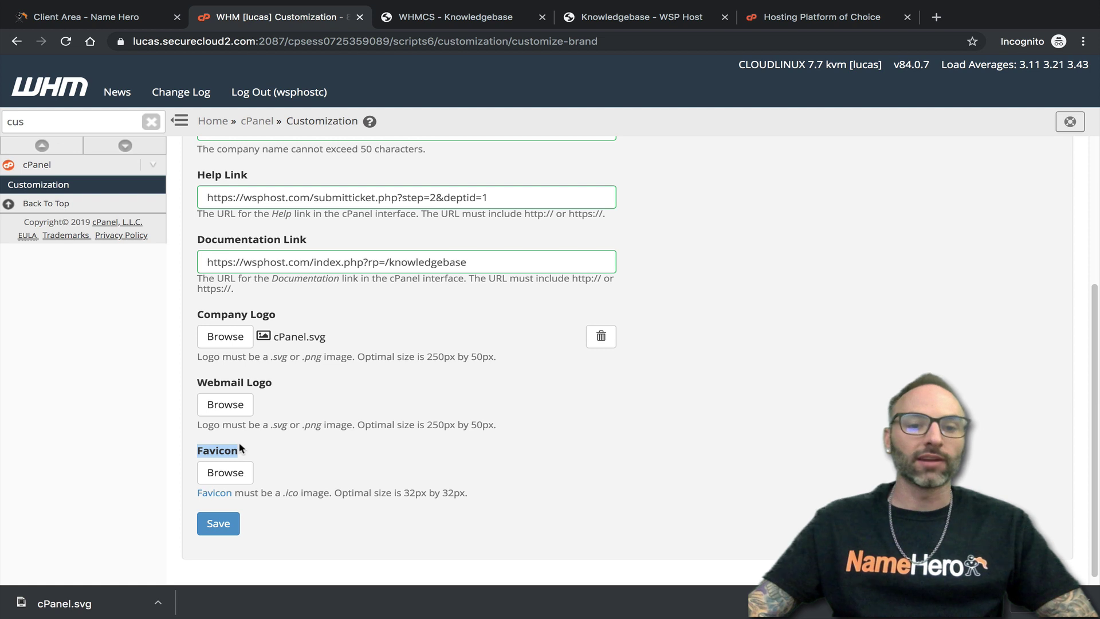
{"action": "left_click", "coordinate": [335, 448]}
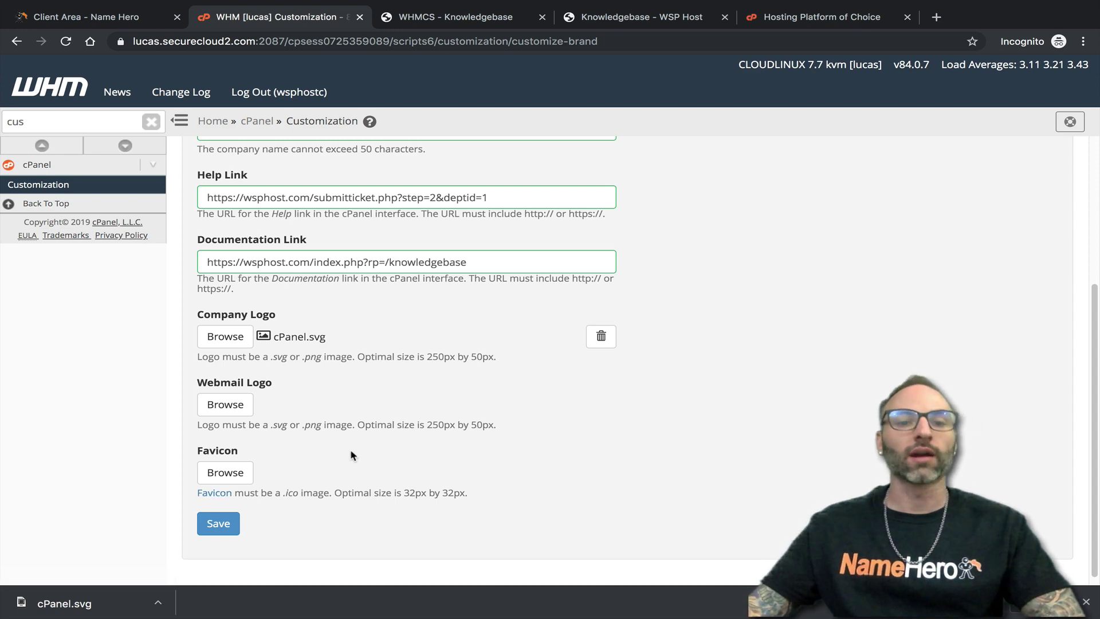
{"action": "scroll", "coordinate": [332, 332], "scroll_direction": "up", "scroll_amount": 4}
{"action": "scroll", "coordinate": [332, 333], "scroll_direction": "down", "scroll_amount": 4}
{"action": "left_click", "coordinate": [215, 518]}
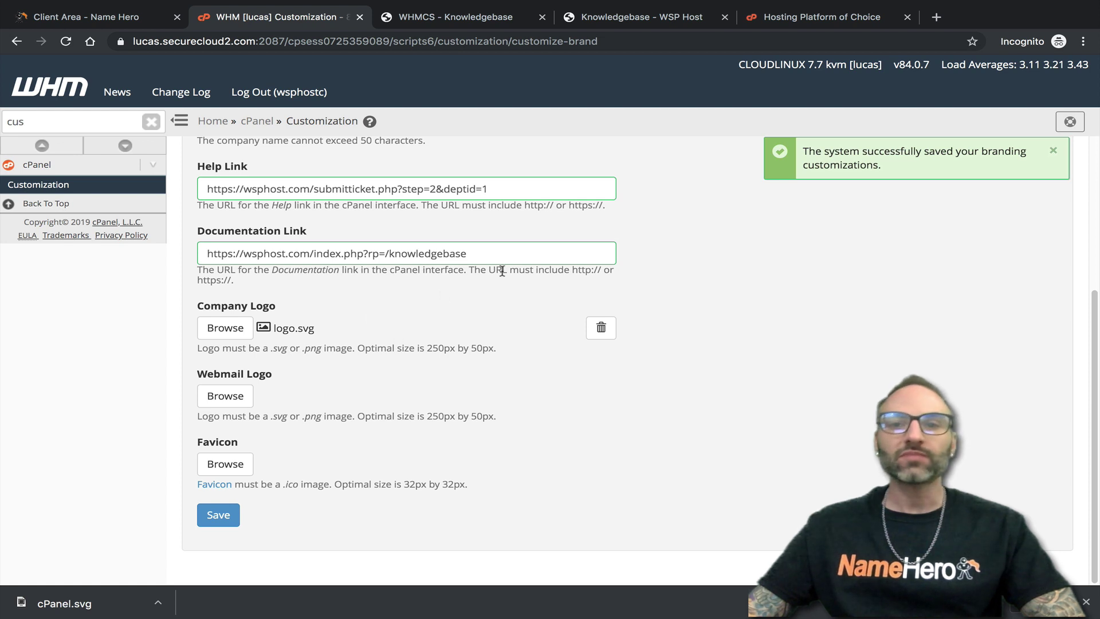
From the WSP Host client area, open the realbonds.com Basic Hosting service and log into cPanel
{"action": "left_click", "coordinate": [590, 24]}
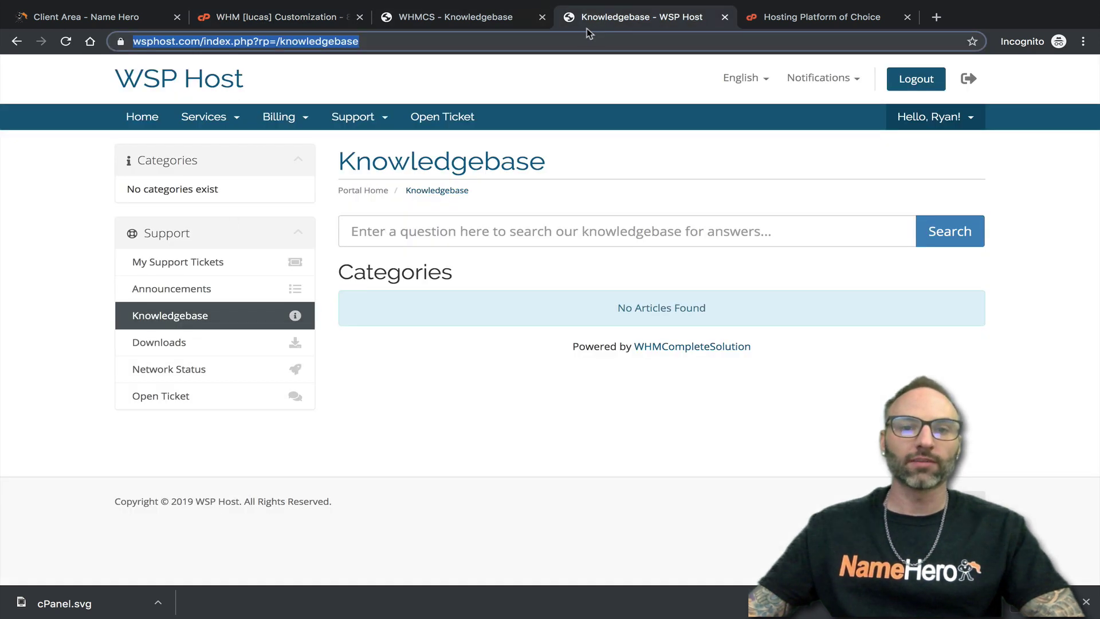
{"action": "left_click", "coordinate": [129, 117]}
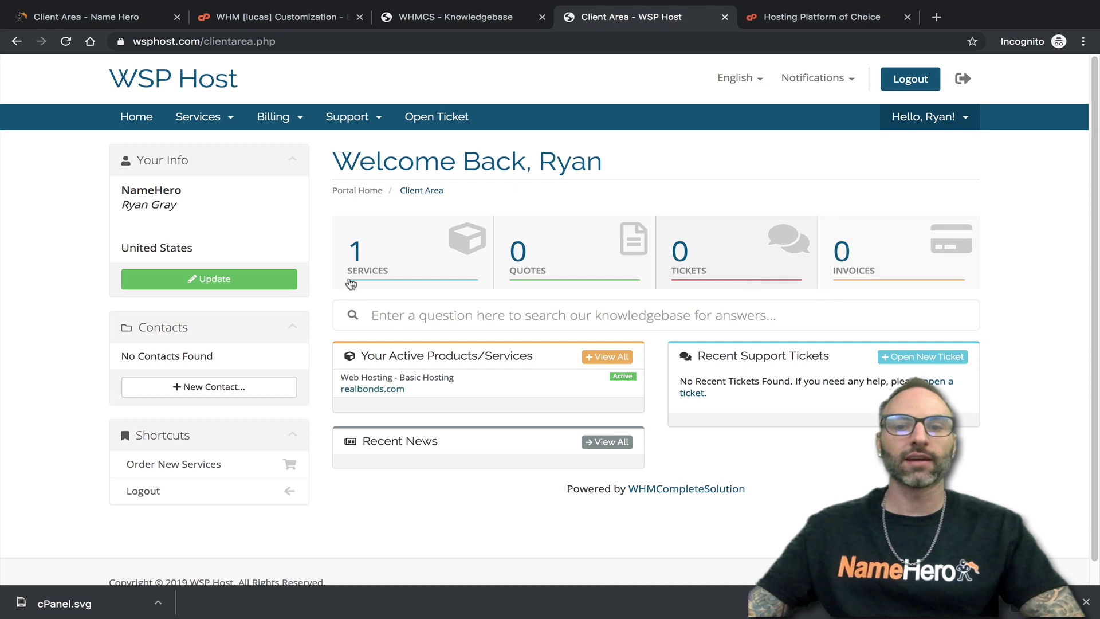
{"action": "left_click", "coordinate": [411, 267]}
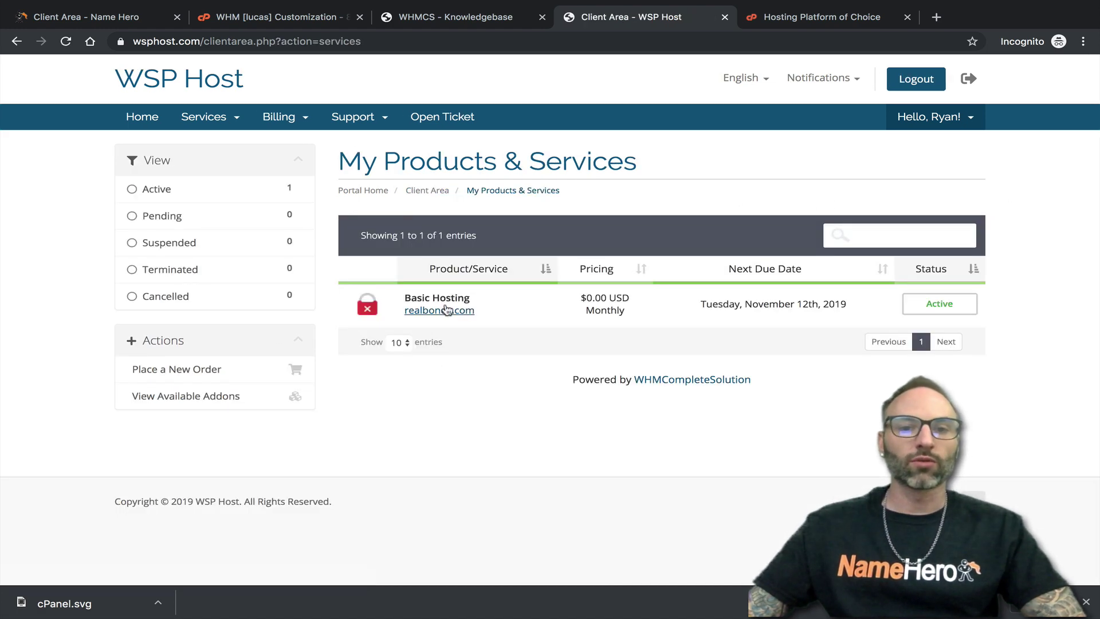
{"action": "left_click", "coordinate": [449, 301]}
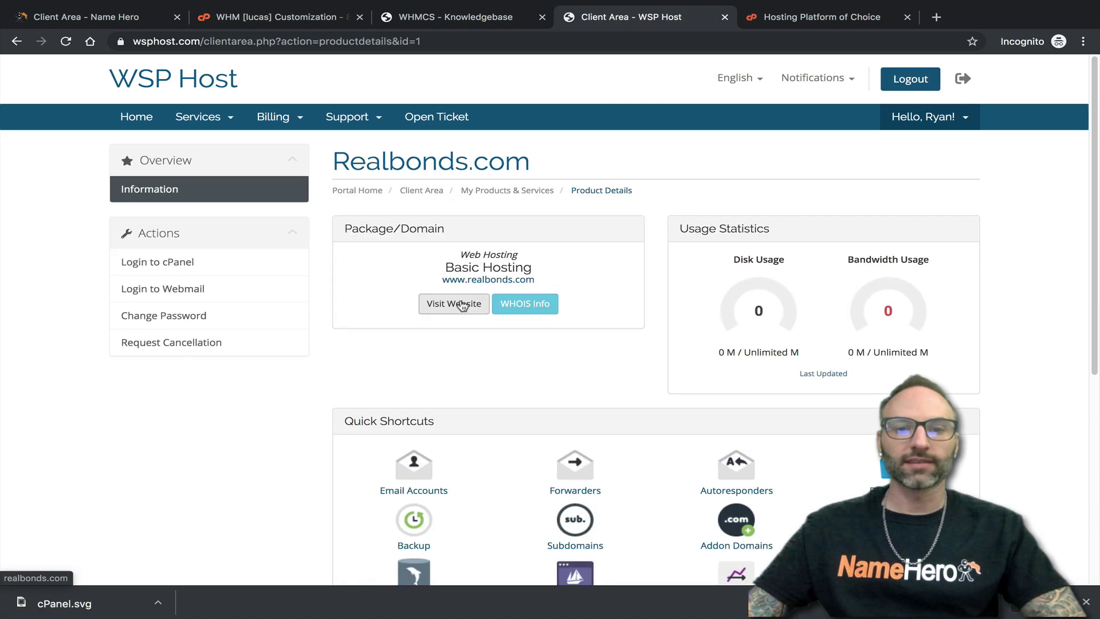
{"action": "left_click", "coordinate": [183, 263]}
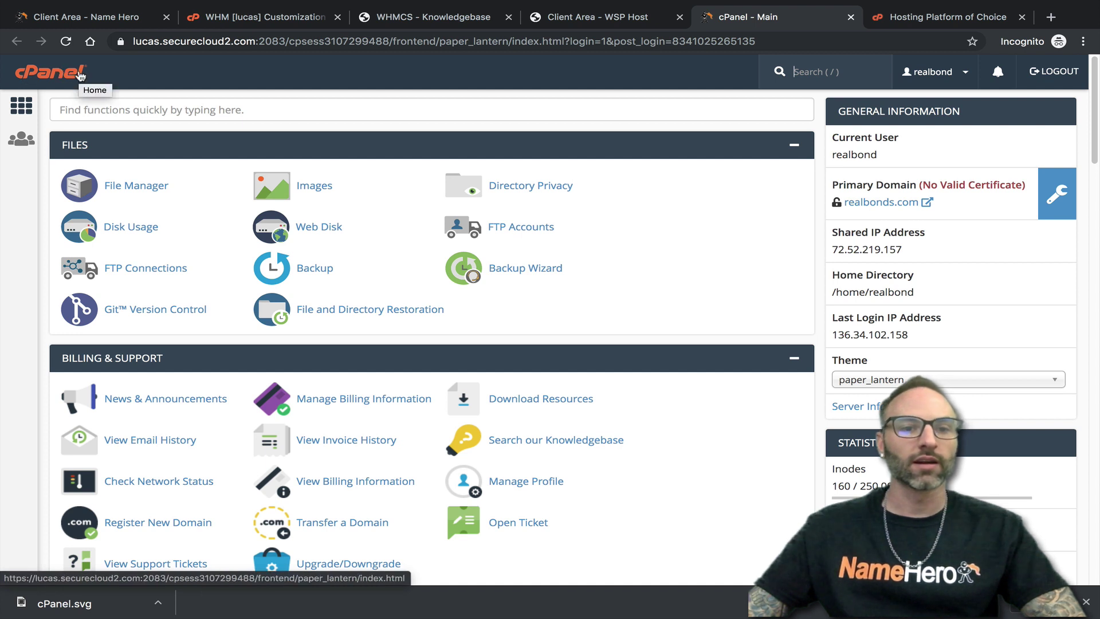
{"action": "scroll", "coordinate": [363, 234], "scroll_direction": "down", "scroll_amount": 1}
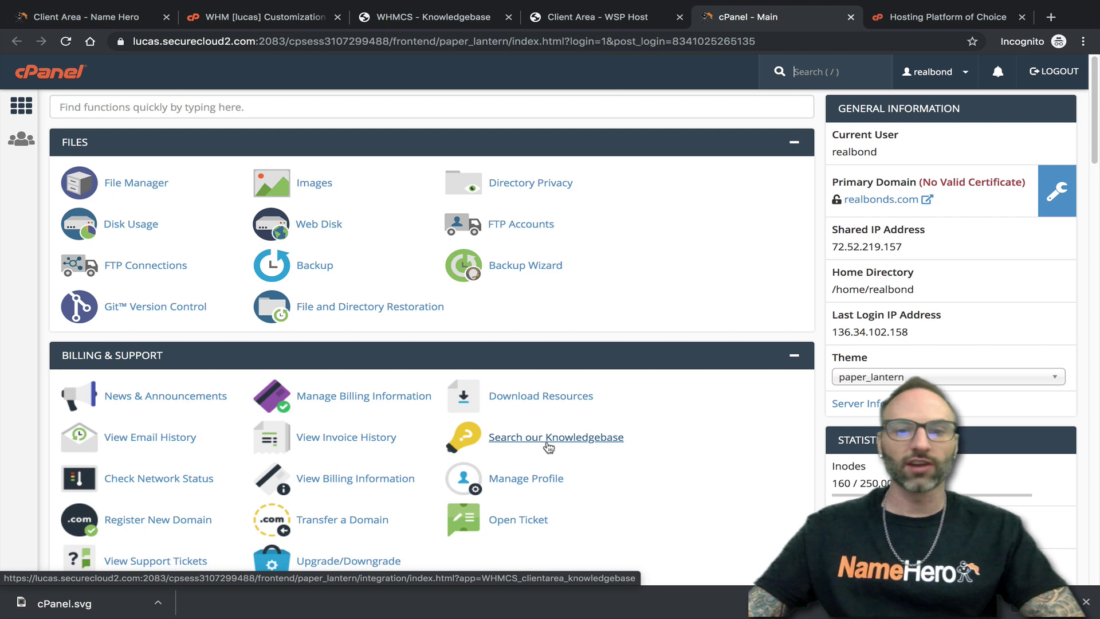
{"action": "left_click", "coordinate": [512, 438]}
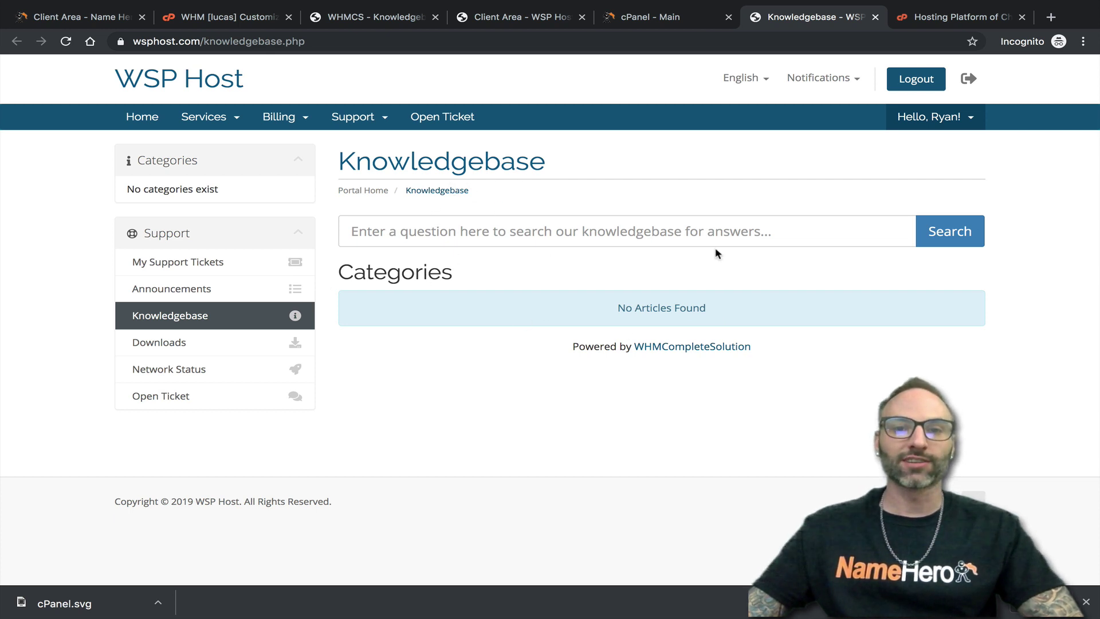
{"action": "left_click", "coordinate": [646, 20]}
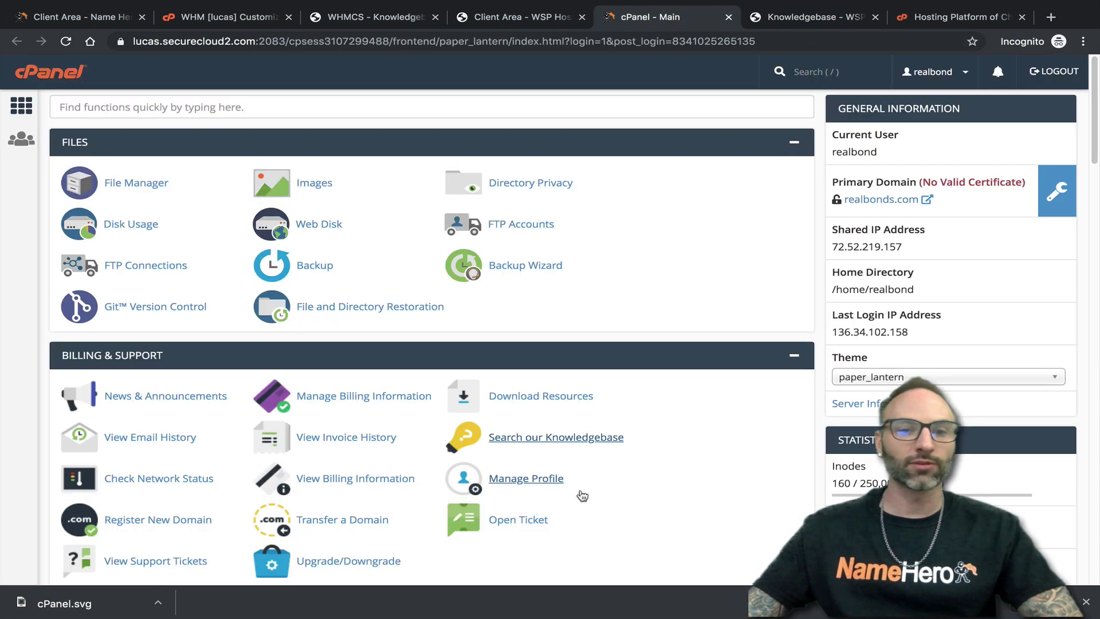
{"action": "scroll", "coordinate": [557, 471], "scroll_direction": "down", "scroll_amount": 1}
{"action": "scroll", "coordinate": [373, 425], "scroll_direction": "down", "scroll_amount": 1}
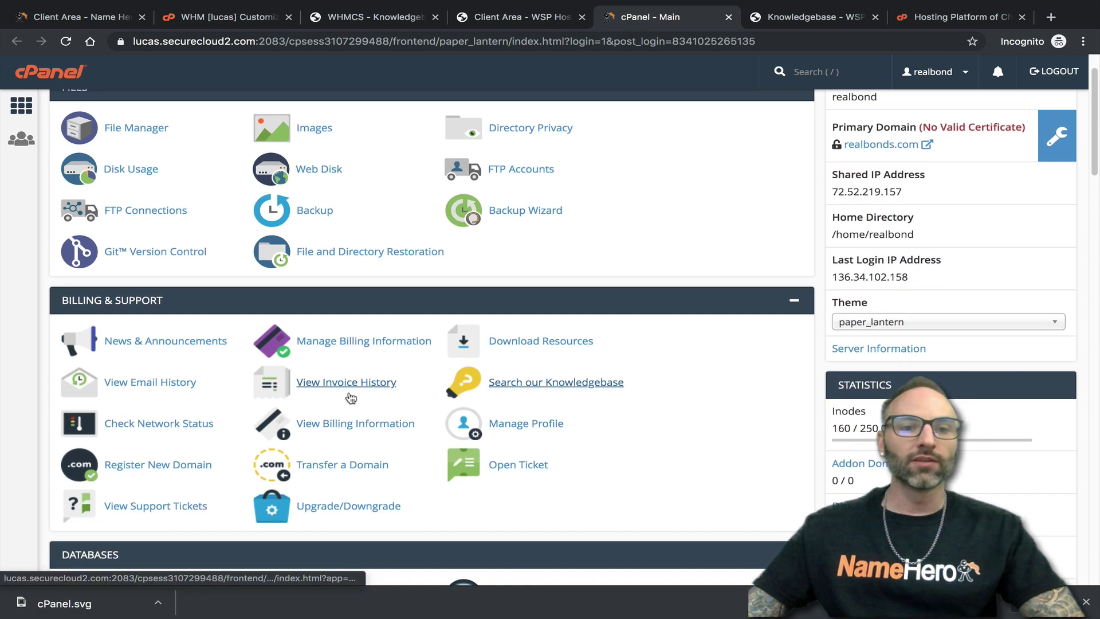
{"action": "left_click", "coordinate": [356, 345]}
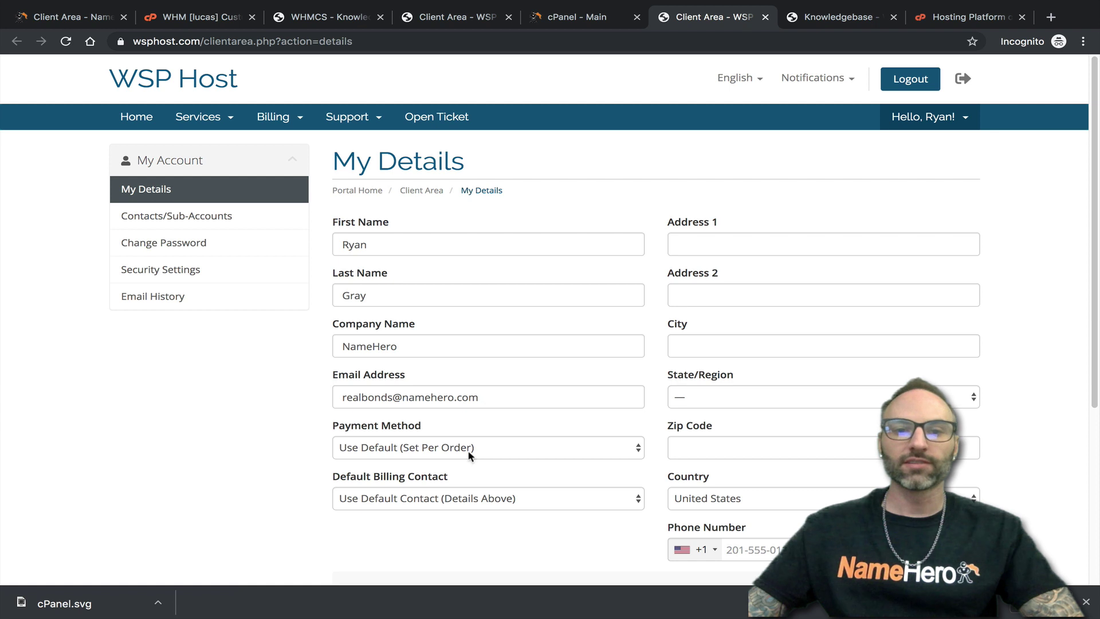
{"action": "left_click", "coordinate": [596, 22]}
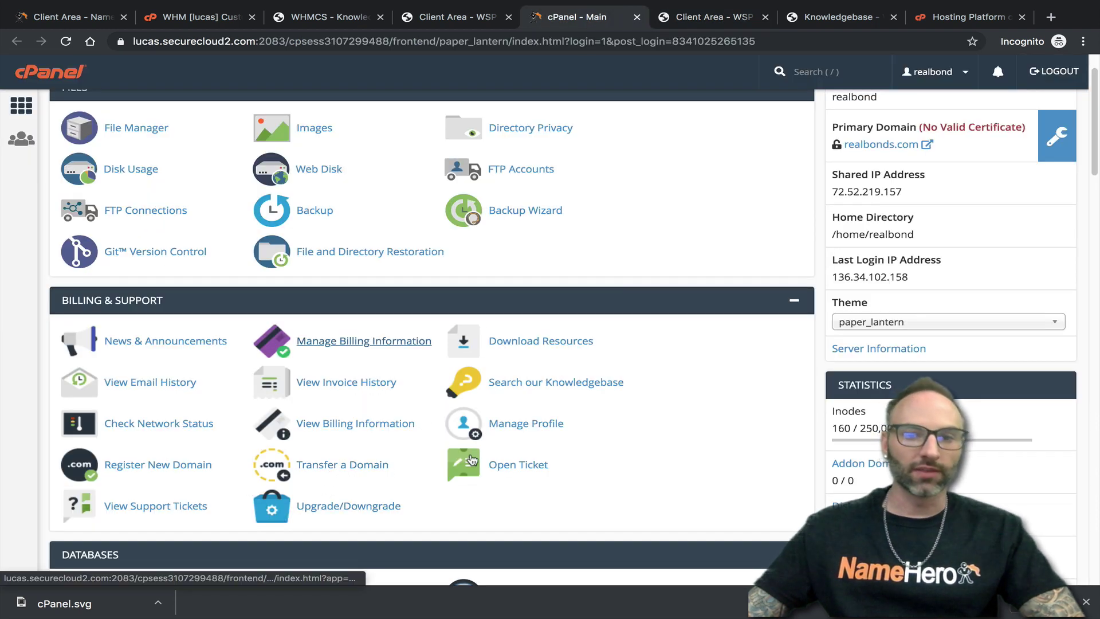
{"action": "left_click", "coordinate": [502, 466]}
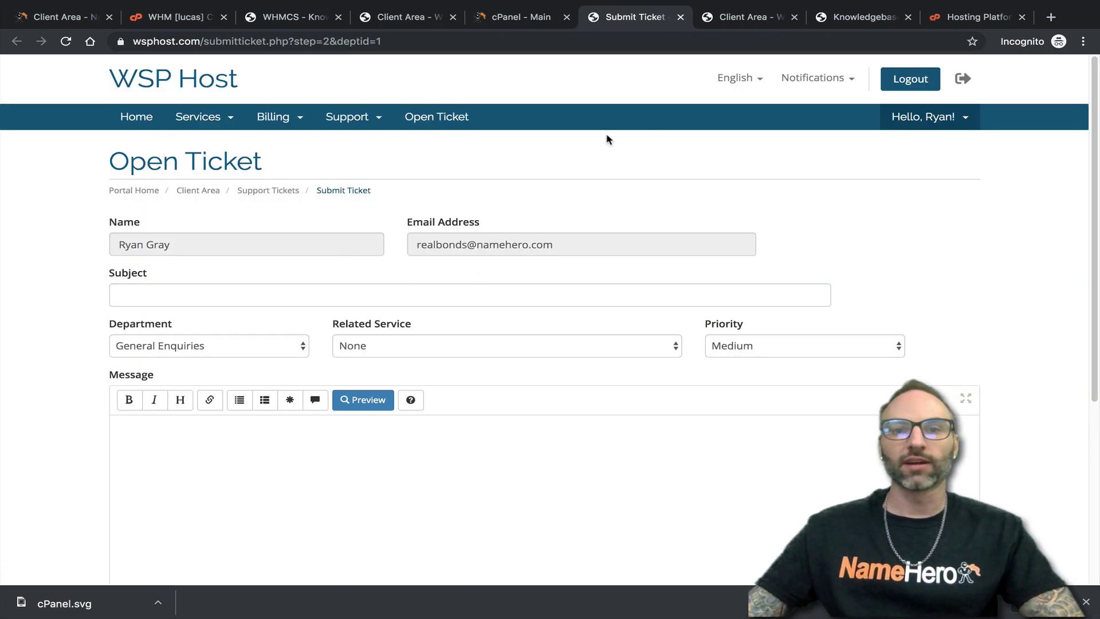
{"action": "left_click", "coordinate": [520, 17]}
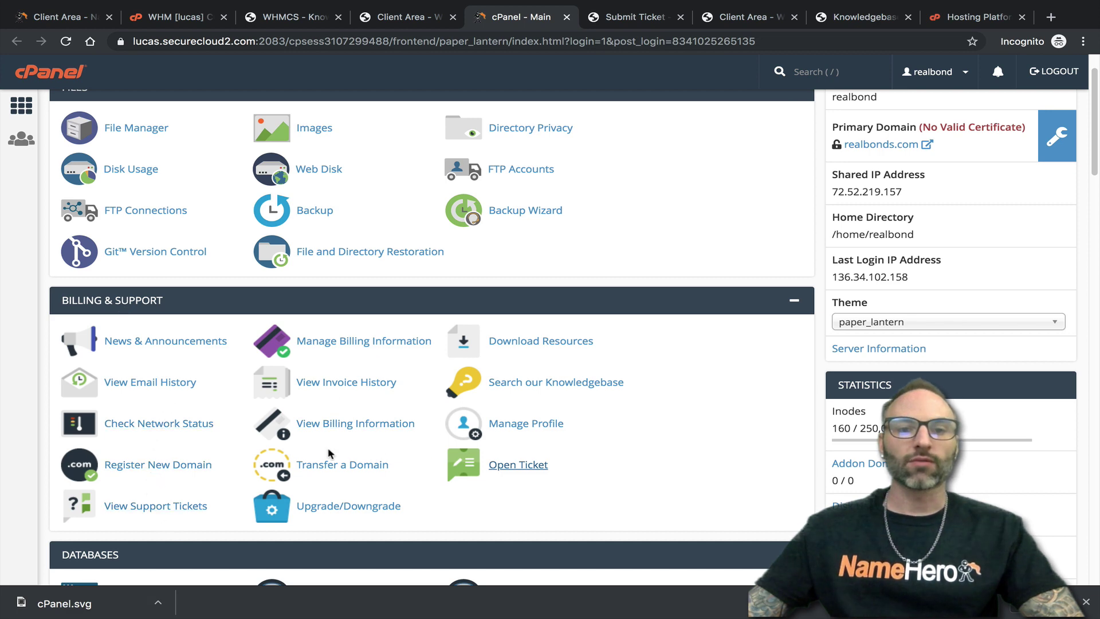
{"action": "scroll", "coordinate": [347, 447], "scroll_direction": "up", "scroll_amount": 1}
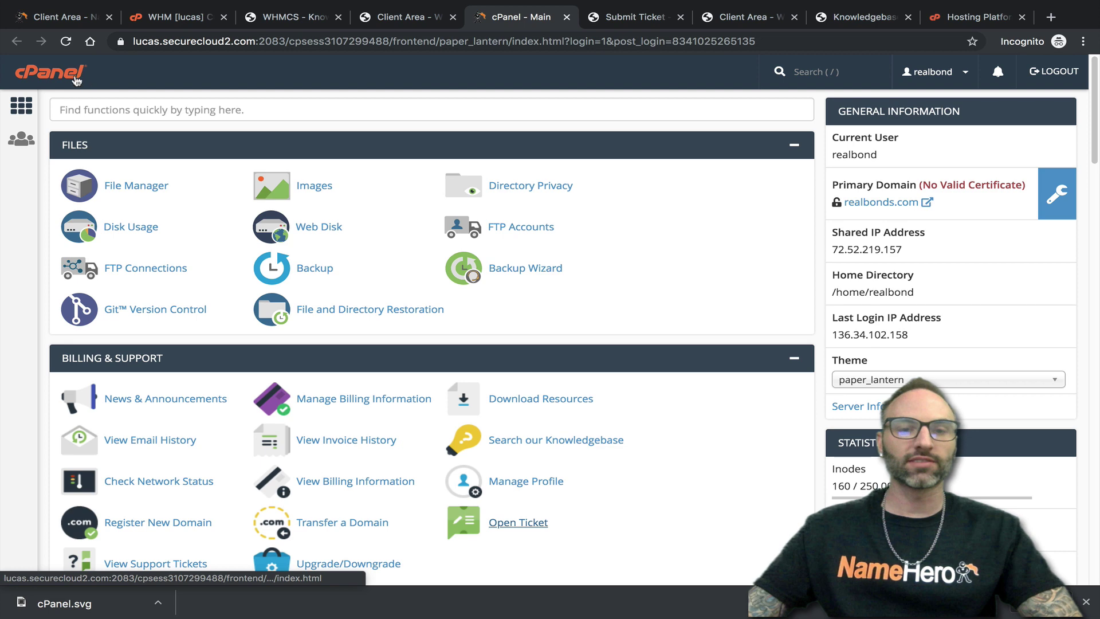
{"action": "scroll", "coordinate": [247, 237], "scroll_direction": "down", "scroll_amount": 5}
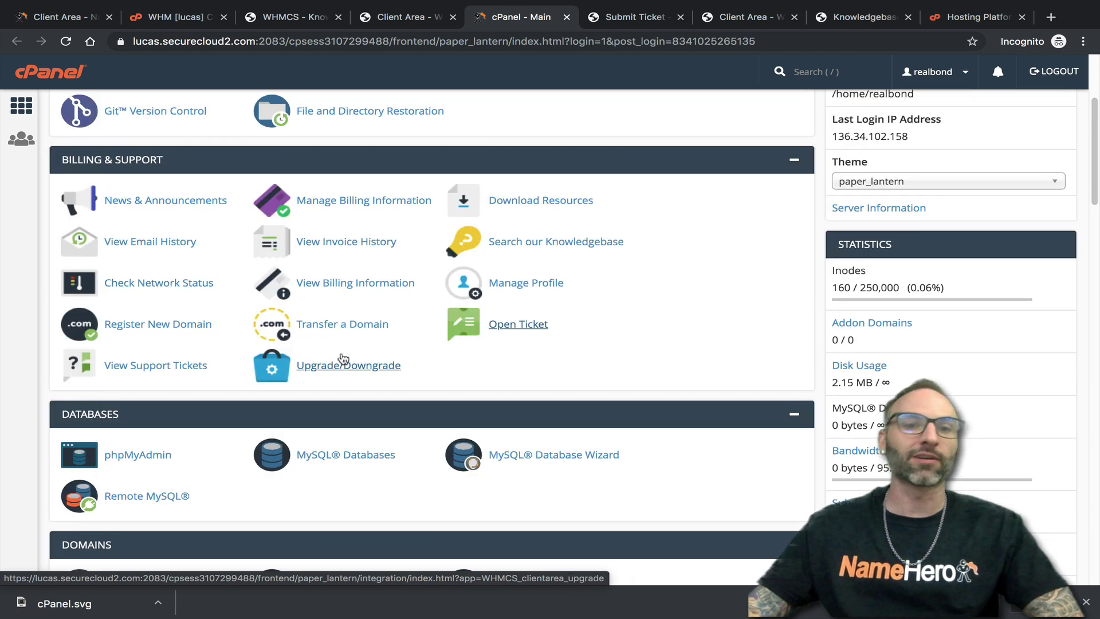
{"action": "scroll", "coordinate": [253, 329], "scroll_direction": "up", "scroll_amount": 1}
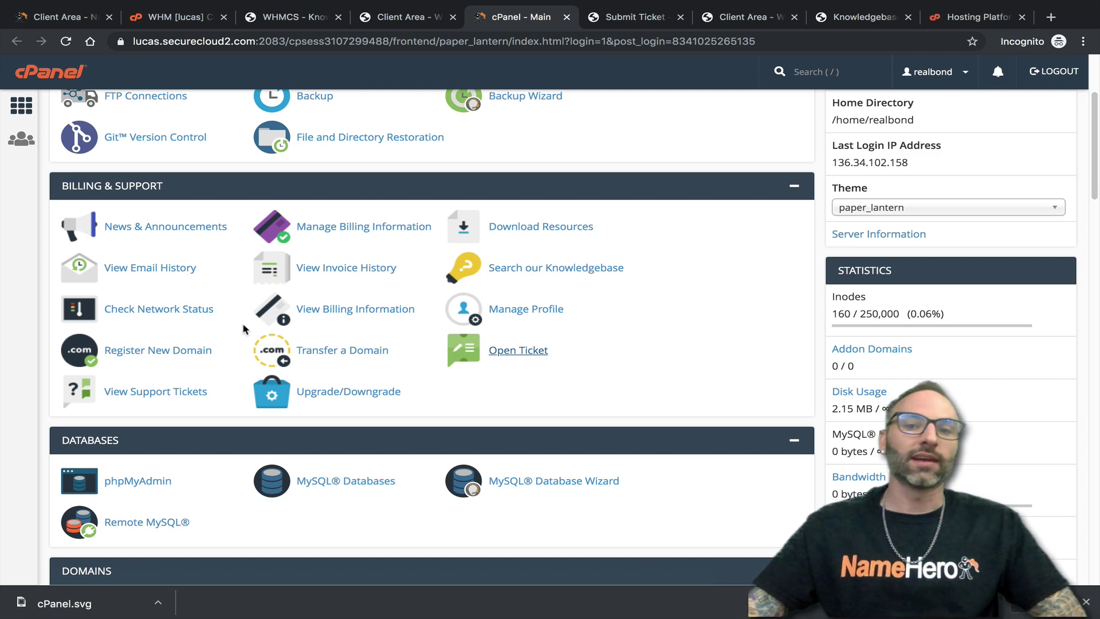
{"action": "scroll", "coordinate": [195, 338], "scroll_direction": "up", "scroll_amount": 3}
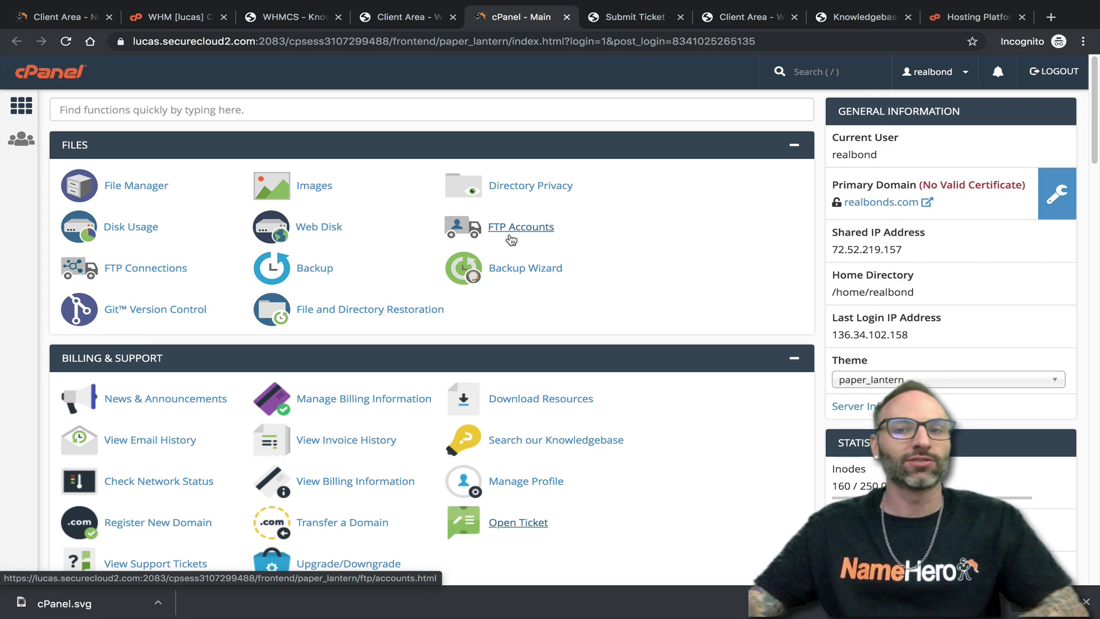
{"action": "scroll", "coordinate": [79, 357], "scroll_direction": "down", "scroll_amount": 3}
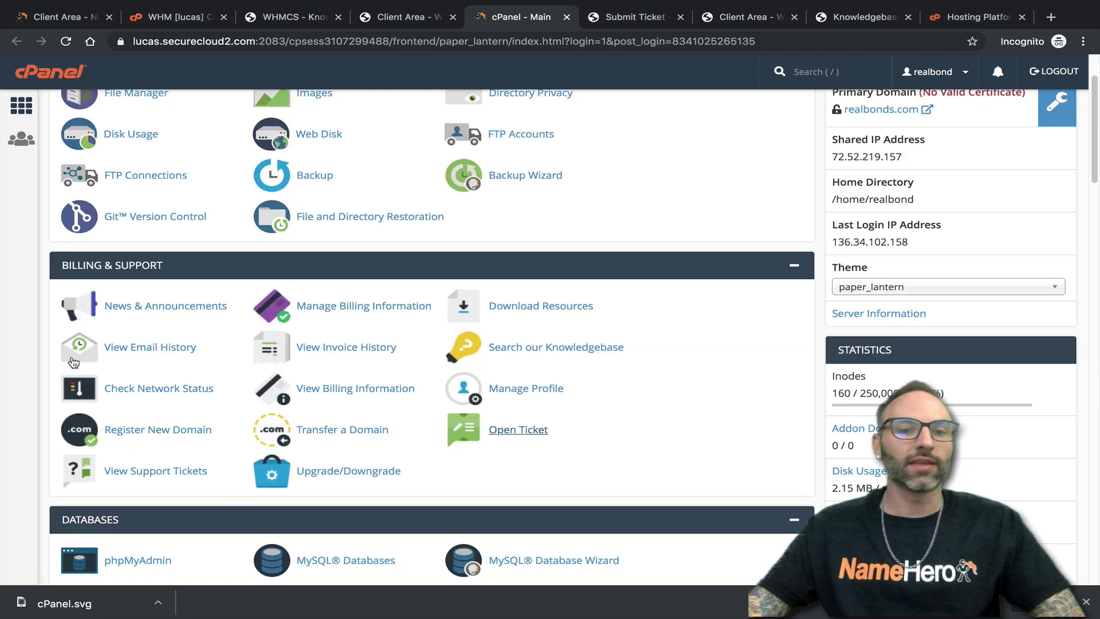
{"action": "scroll", "coordinate": [545, 356], "scroll_direction": "up", "scroll_amount": 3}
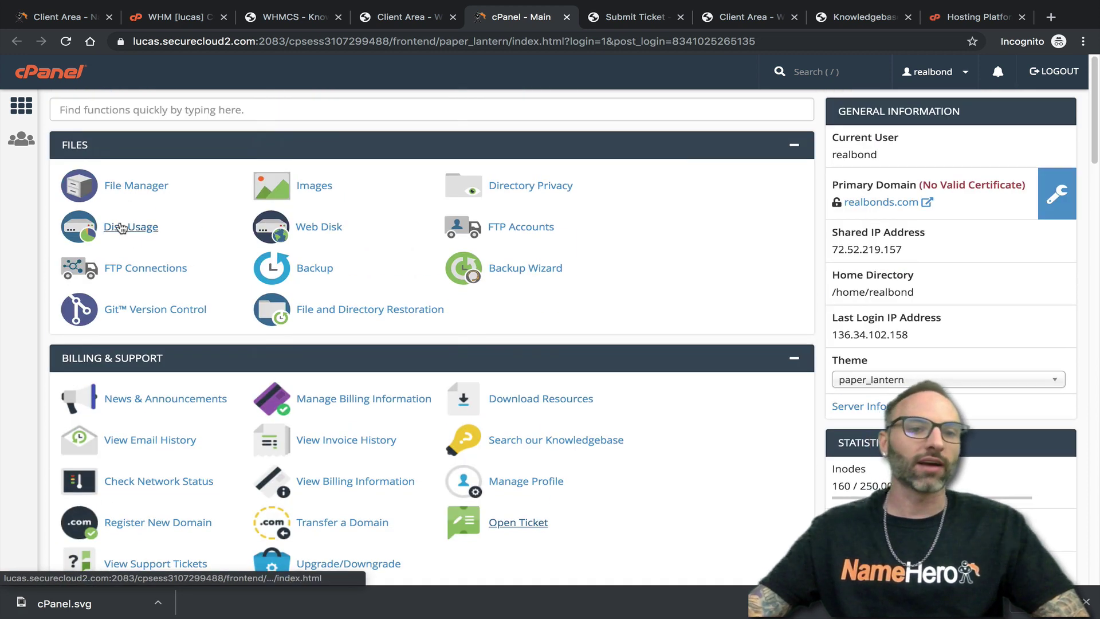
{"action": "scroll", "coordinate": [174, 241], "scroll_direction": "down", "scroll_amount": 1}
{"action": "scroll", "coordinate": [174, 241], "scroll_direction": "down", "scroll_amount": 3}
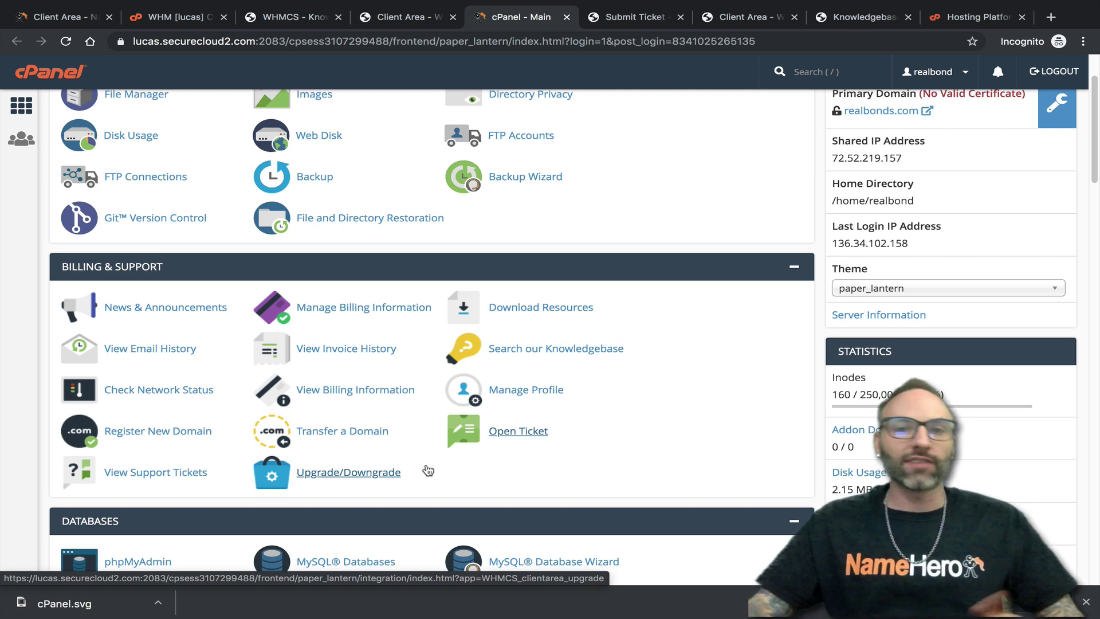
In WHM's Customize Style tab, set the Light style as the default
{"action": "left_click", "coordinate": [166, 26]}
{"action": "scroll", "coordinate": [303, 276], "scroll_direction": "up", "scroll_amount": 5}
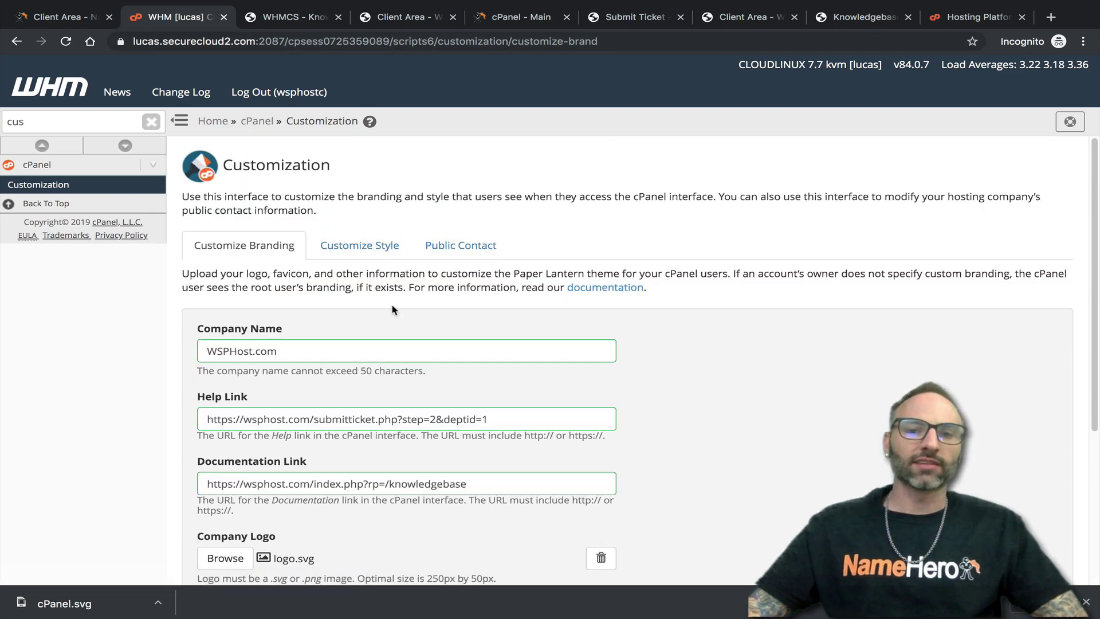
{"action": "left_click", "coordinate": [333, 251]}
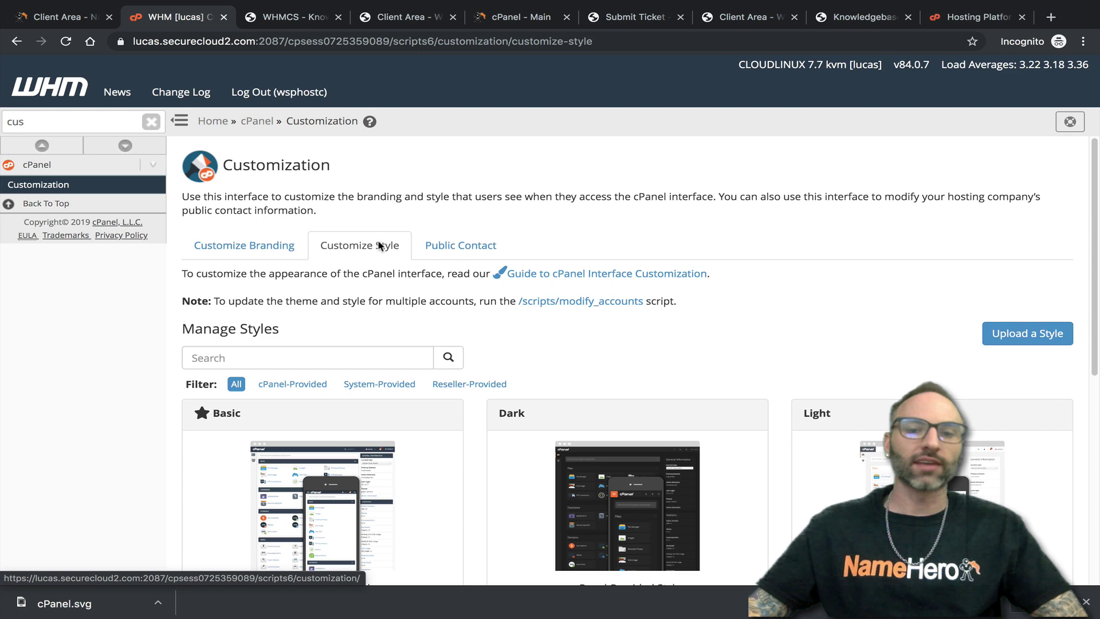
{"action": "scroll", "coordinate": [387, 241], "scroll_direction": "down", "scroll_amount": 2}
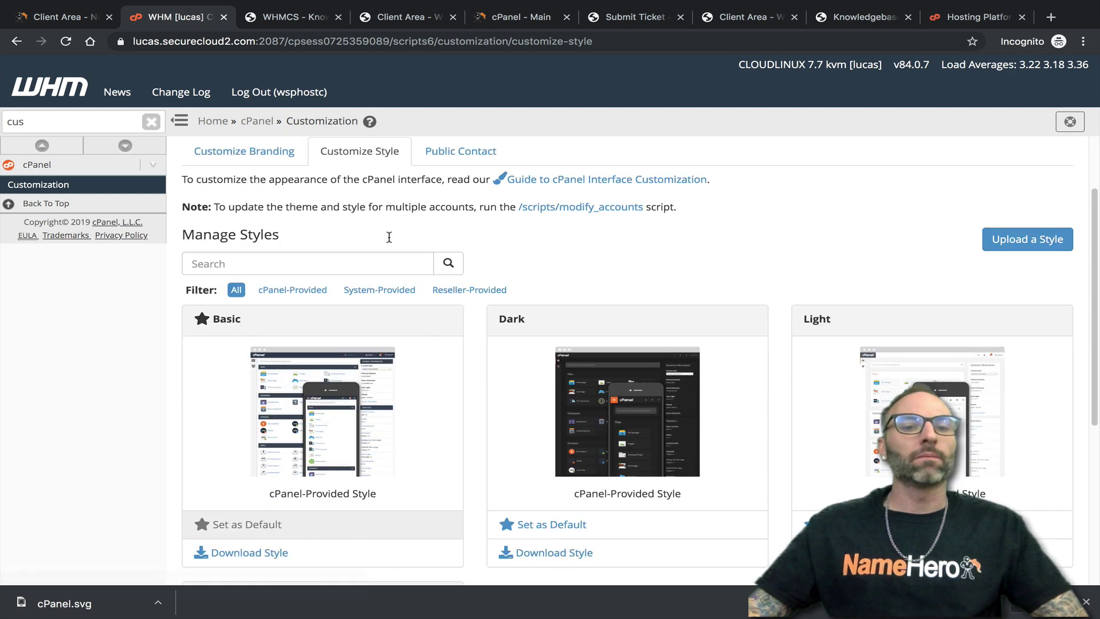
{"action": "scroll", "coordinate": [366, 355], "scroll_direction": "down", "scroll_amount": 5}
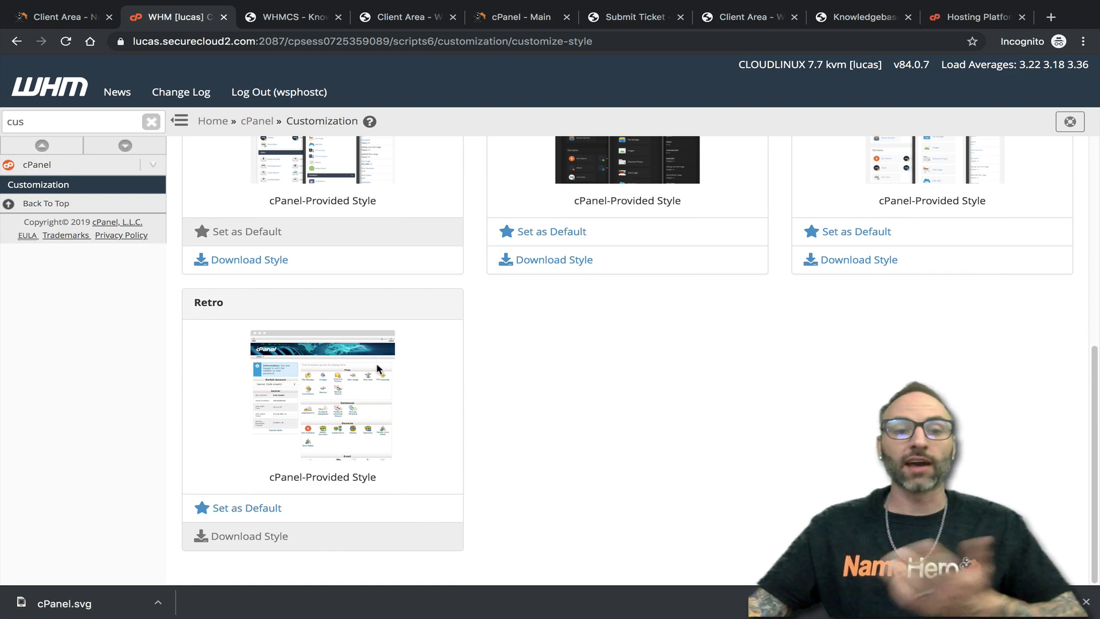
{"action": "scroll", "coordinate": [377, 365], "scroll_direction": "up", "scroll_amount": 3}
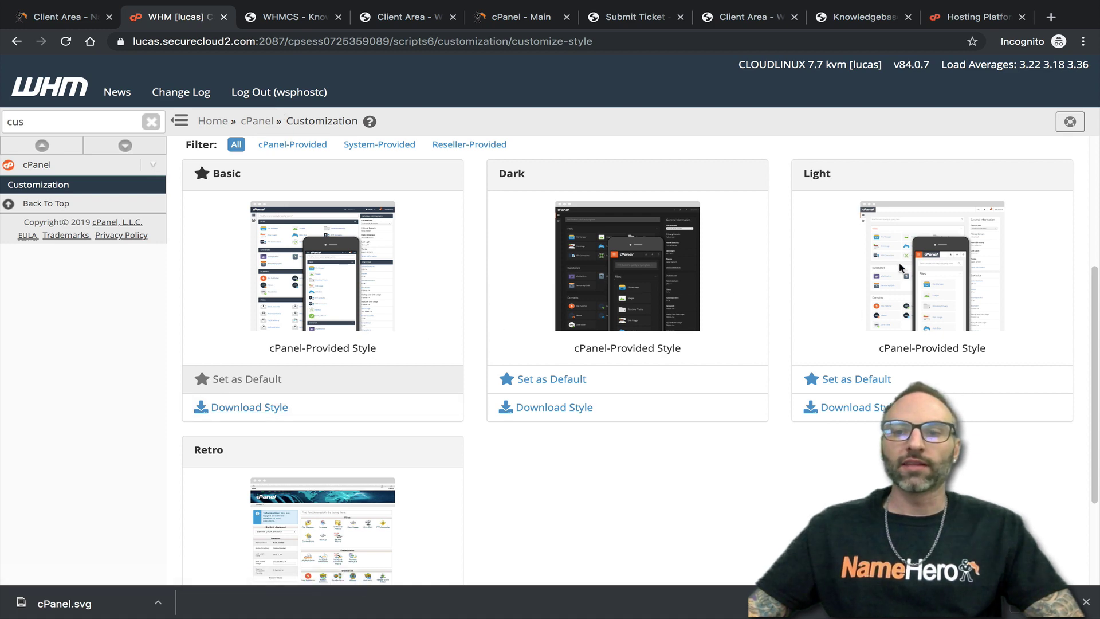
{"action": "scroll", "coordinate": [882, 341], "scroll_direction": "down", "scroll_amount": 3}
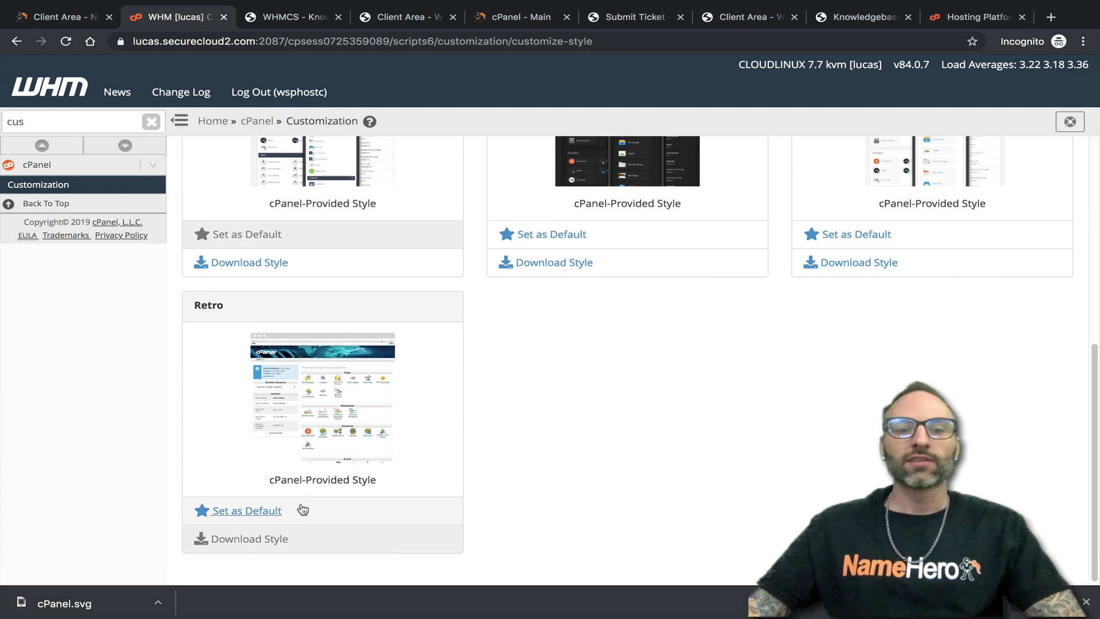
{"action": "scroll", "coordinate": [346, 580], "scroll_direction": "up", "scroll_amount": 2}
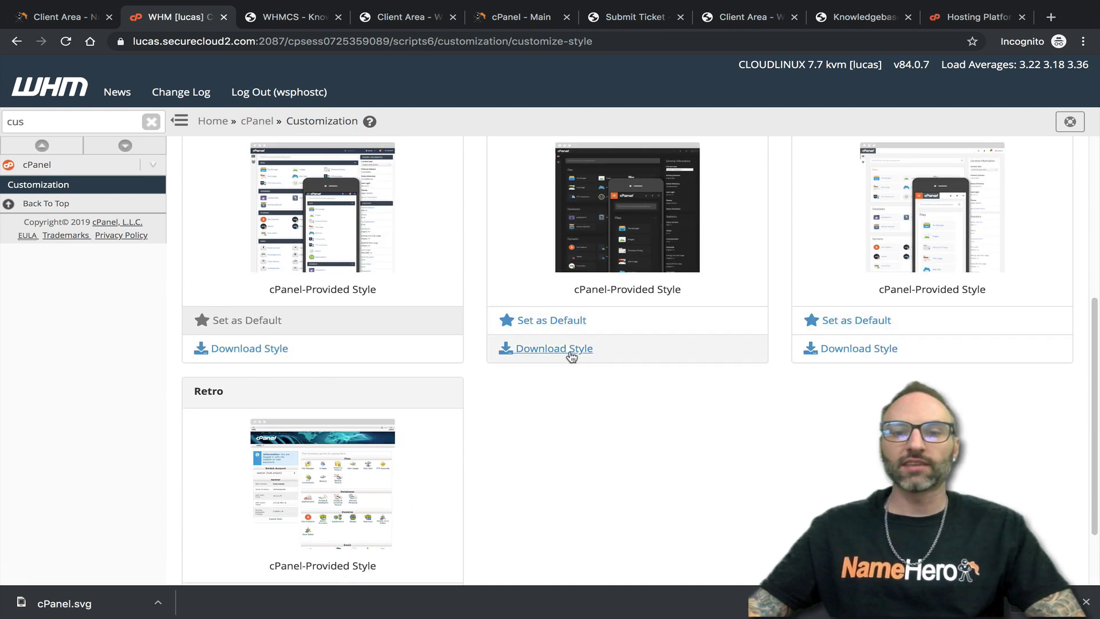
{"action": "scroll", "coordinate": [344, 493], "scroll_direction": "down", "scroll_amount": 2}
{"action": "scroll", "coordinate": [322, 422], "scroll_direction": "up", "scroll_amount": 5}
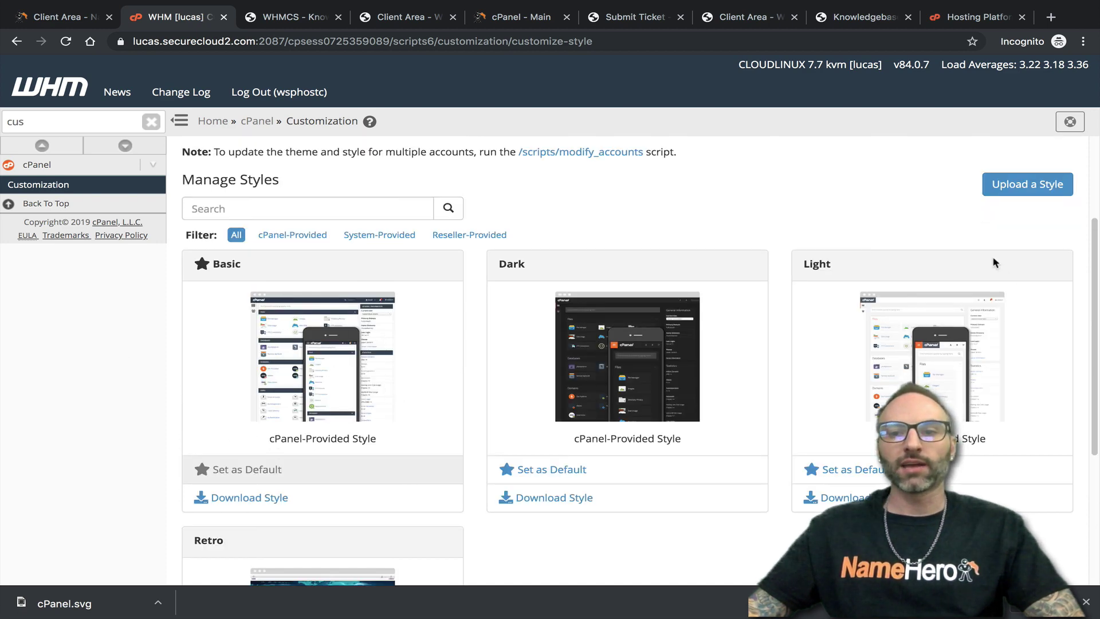
{"action": "left_click", "coordinate": [848, 473]}
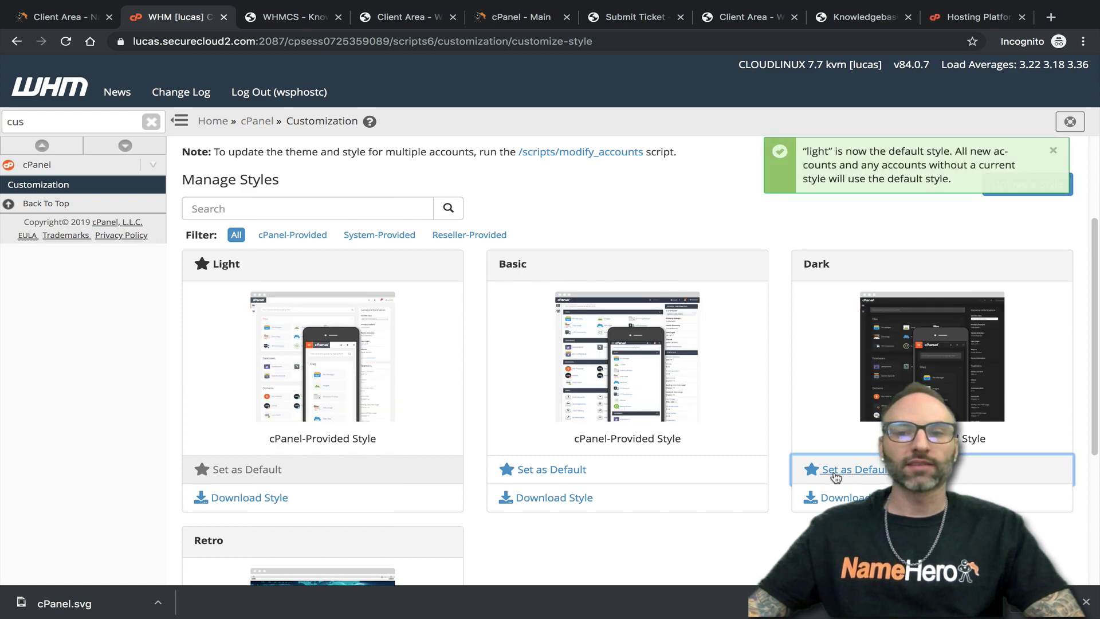
{"action": "left_click", "coordinate": [496, 23]}
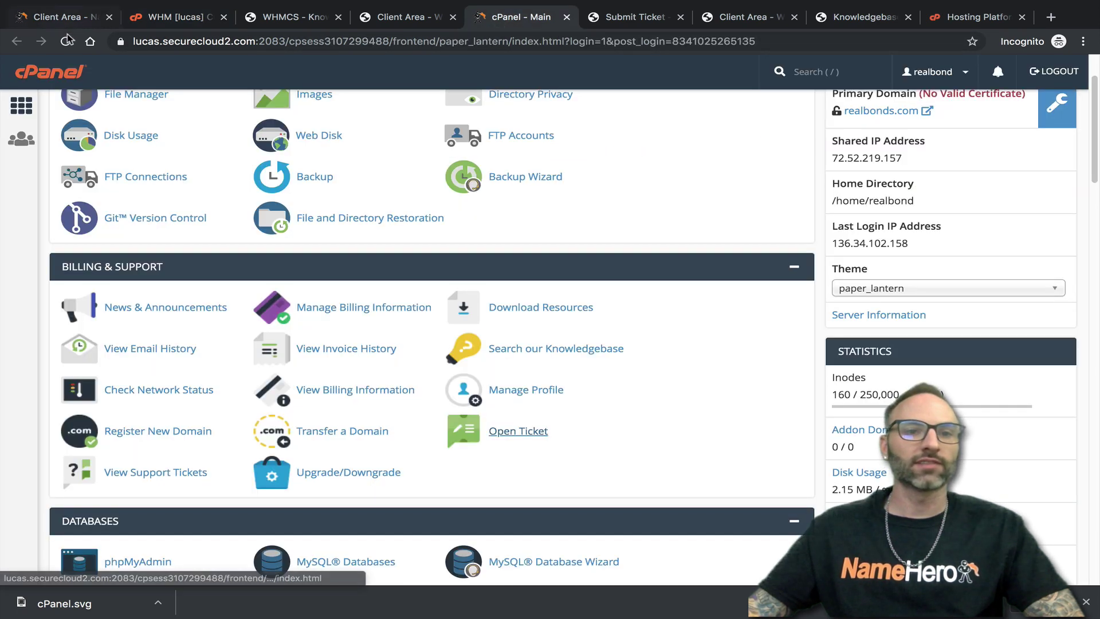
Log out of cPanel and log back in from the realbonds.com service page
{"action": "scroll", "coordinate": [675, 209], "scroll_direction": "up", "scroll_amount": 3}
{"action": "left_click", "coordinate": [1053, 71]}
{"action": "left_click", "coordinate": [378, 22]}
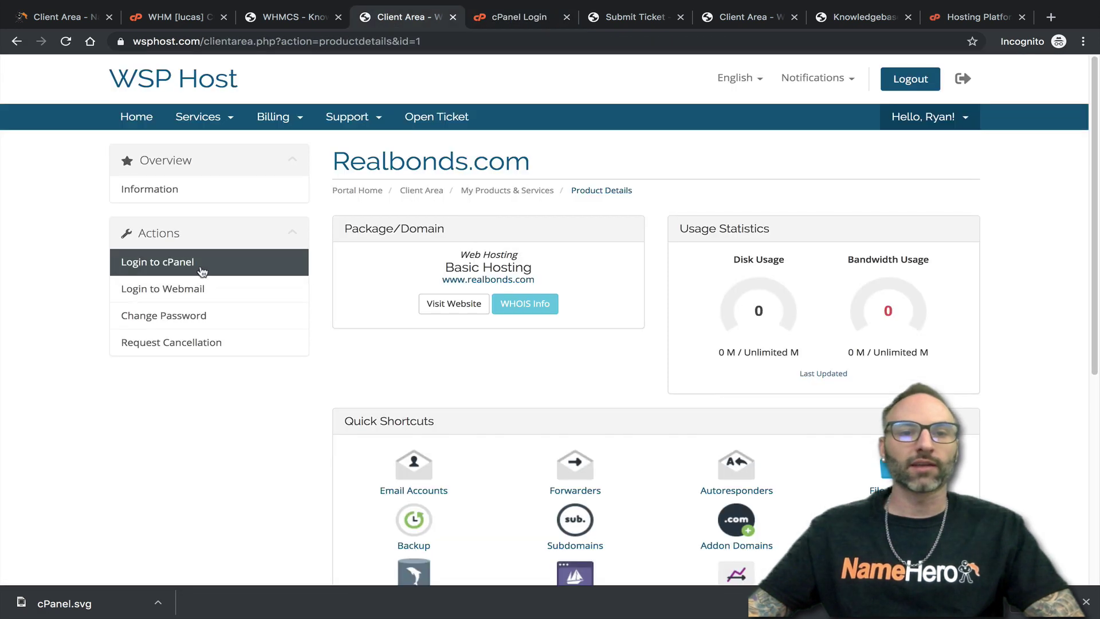
{"action": "left_click", "coordinate": [211, 268]}
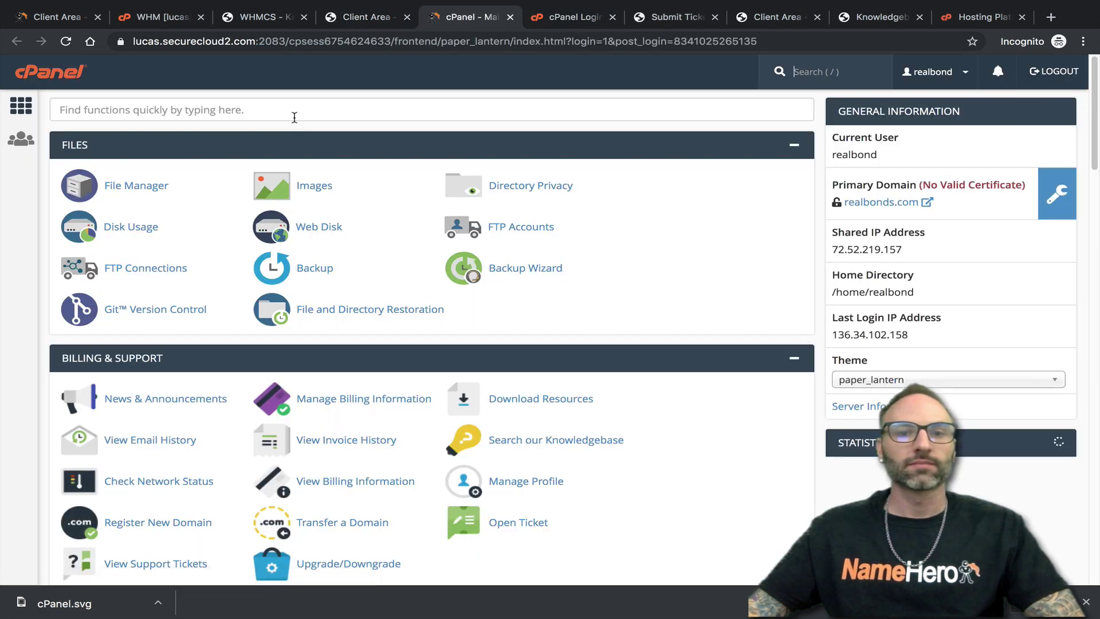
Search 'them' to reach Change Style and apply the Dark style
{"action": "left_click", "coordinate": [233, 110]}
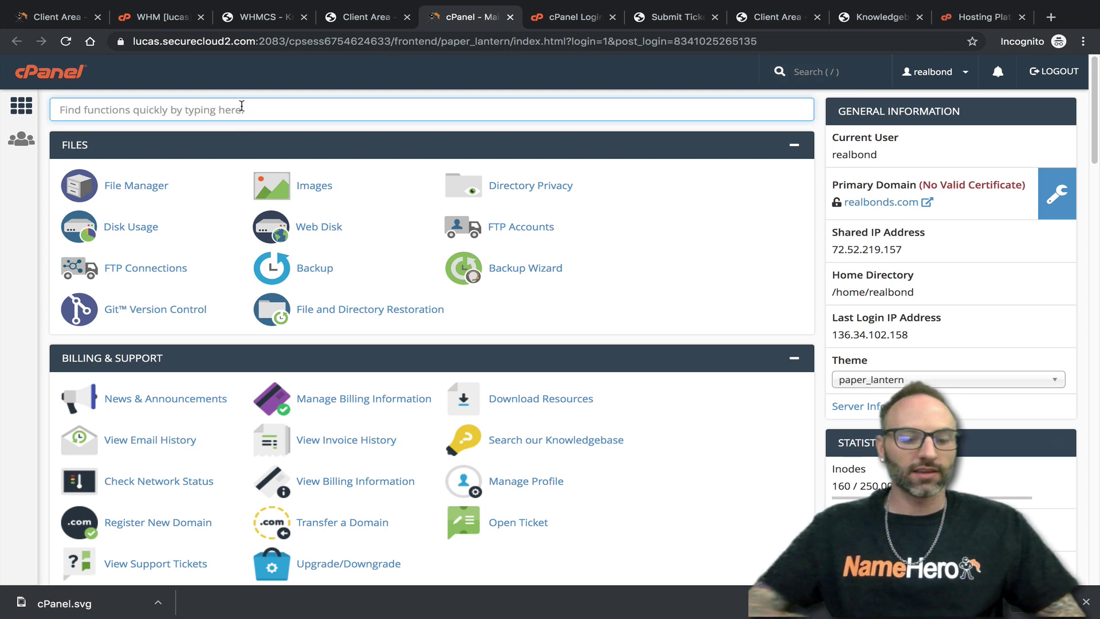
{"action": "type", "text": "them"}
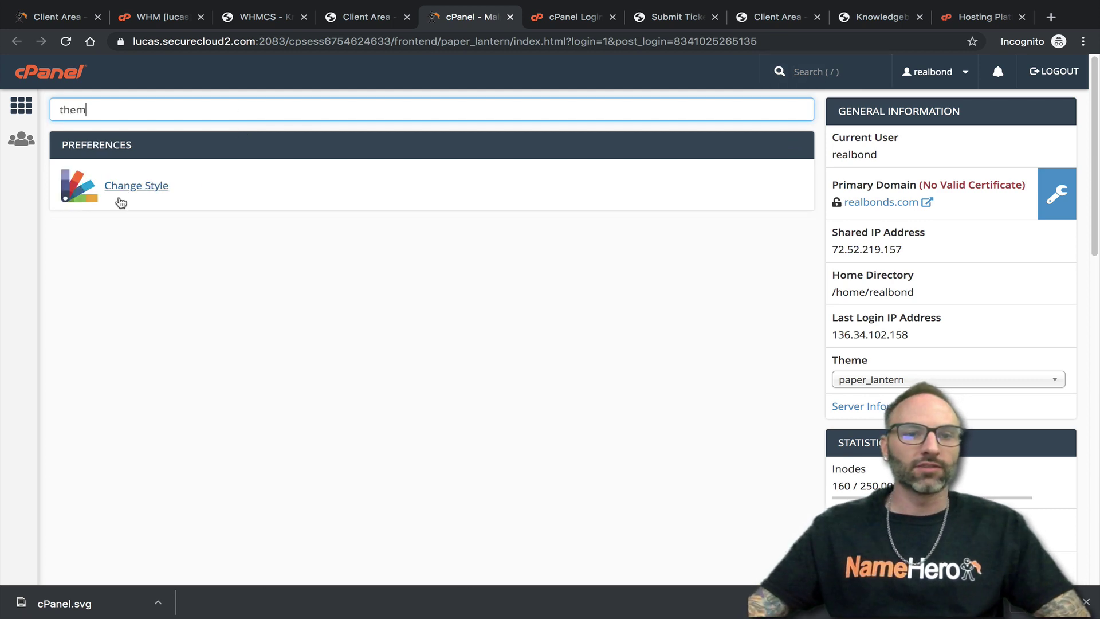
{"action": "left_click", "coordinate": [121, 189]}
{"action": "scroll", "coordinate": [394, 286], "scroll_direction": "down", "scroll_amount": 4}
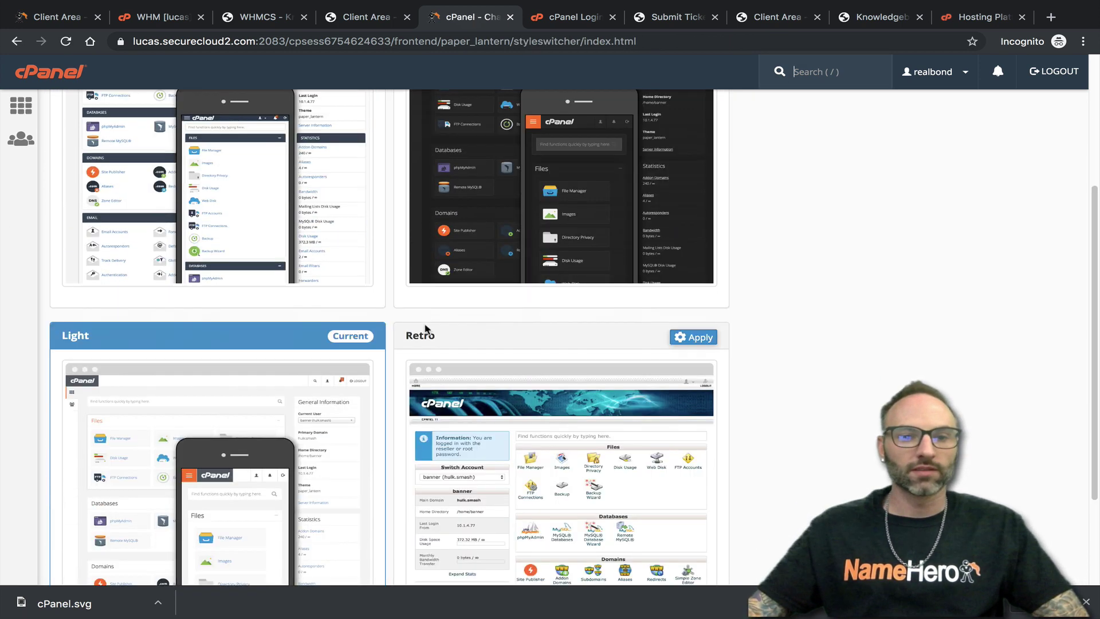
{"action": "scroll", "coordinate": [277, 393], "scroll_direction": "down", "scroll_amount": 2}
{"action": "scroll", "coordinate": [275, 368], "scroll_direction": "up", "scroll_amount": 5}
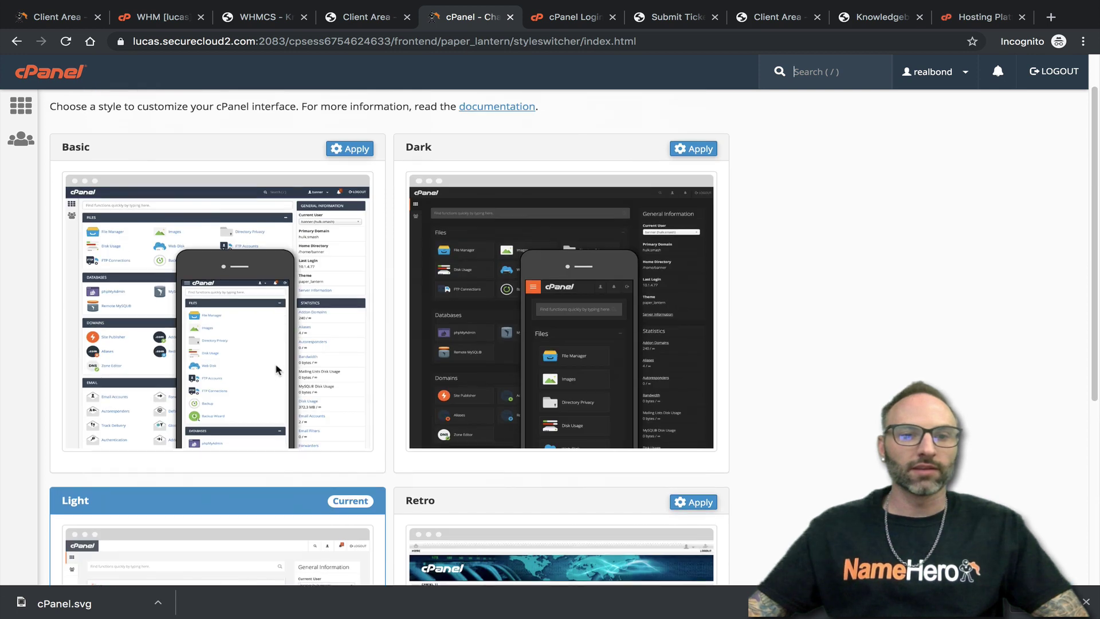
{"action": "scroll", "coordinate": [281, 381], "scroll_direction": "down", "scroll_amount": 3}
{"action": "scroll", "coordinate": [281, 367], "scroll_direction": "down", "scroll_amount": 1}
{"action": "scroll", "coordinate": [388, 364], "scroll_direction": "up", "scroll_amount": 5}
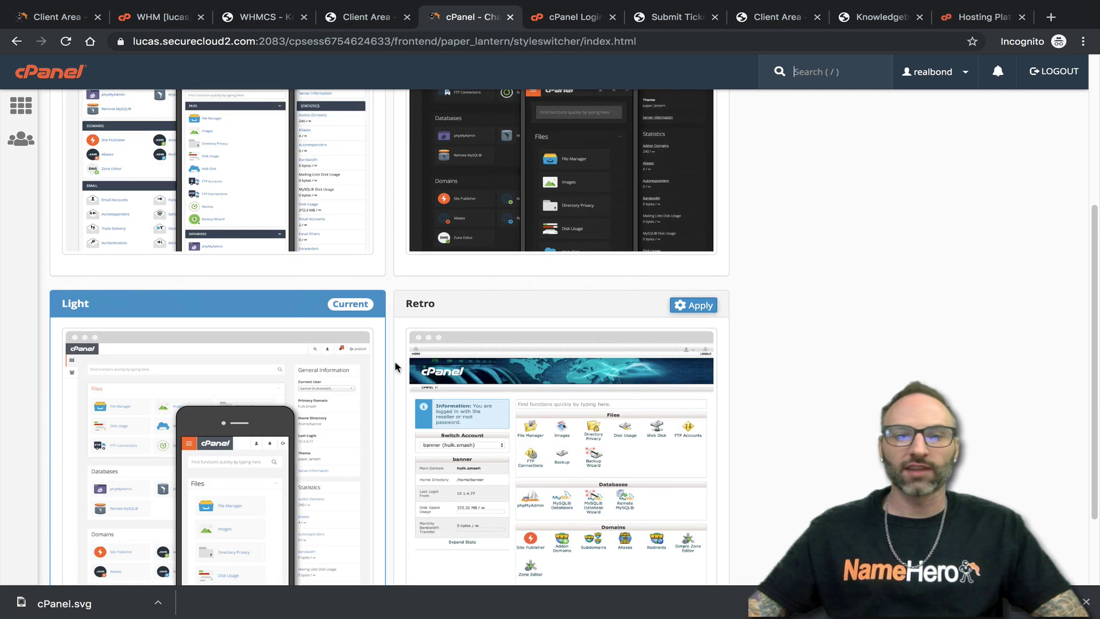
{"action": "left_click", "coordinate": [690, 202]}
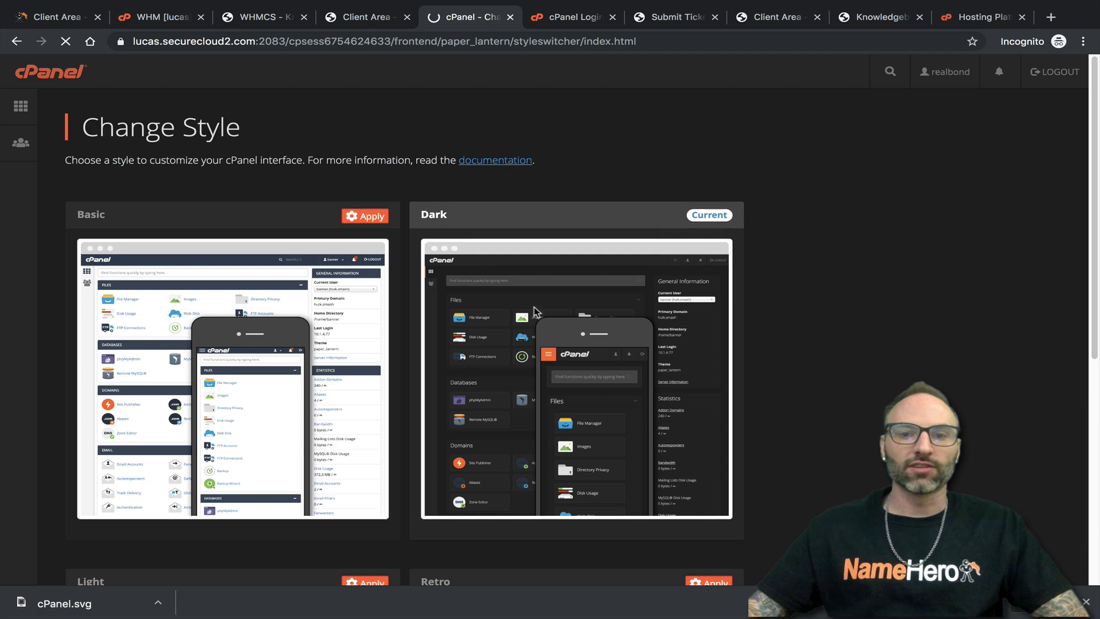
Return to the cPanel home page, now shown in the Dark style
{"action": "left_click", "coordinate": [79, 71]}
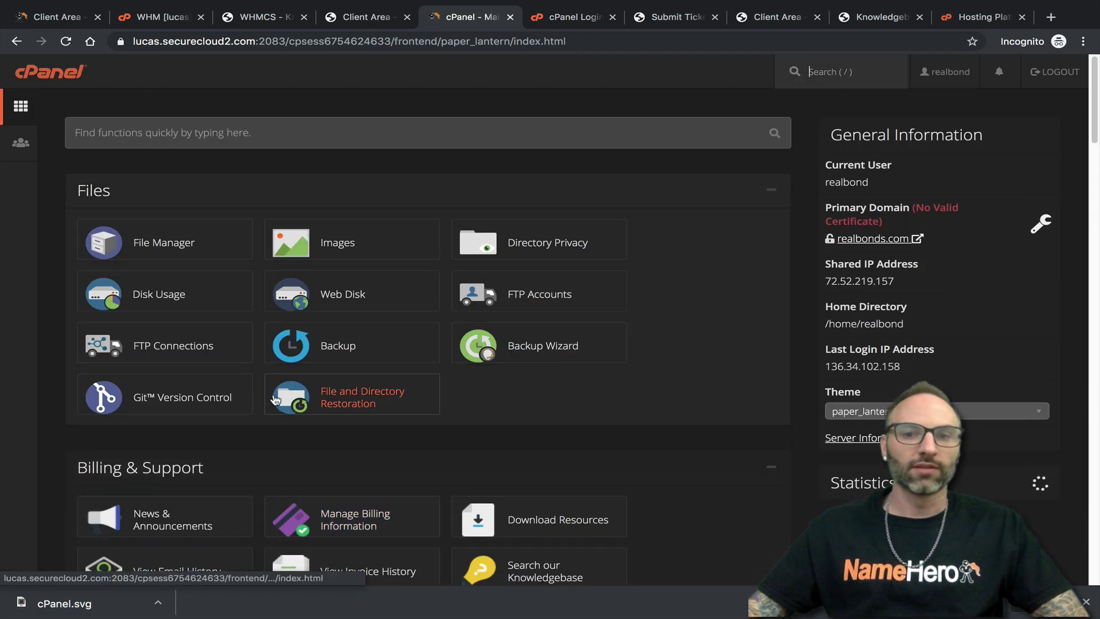
{"action": "scroll", "coordinate": [292, 382], "scroll_direction": "down", "scroll_amount": 10}
{"action": "scroll", "coordinate": [291, 378], "scroll_direction": "up", "scroll_amount": 15}
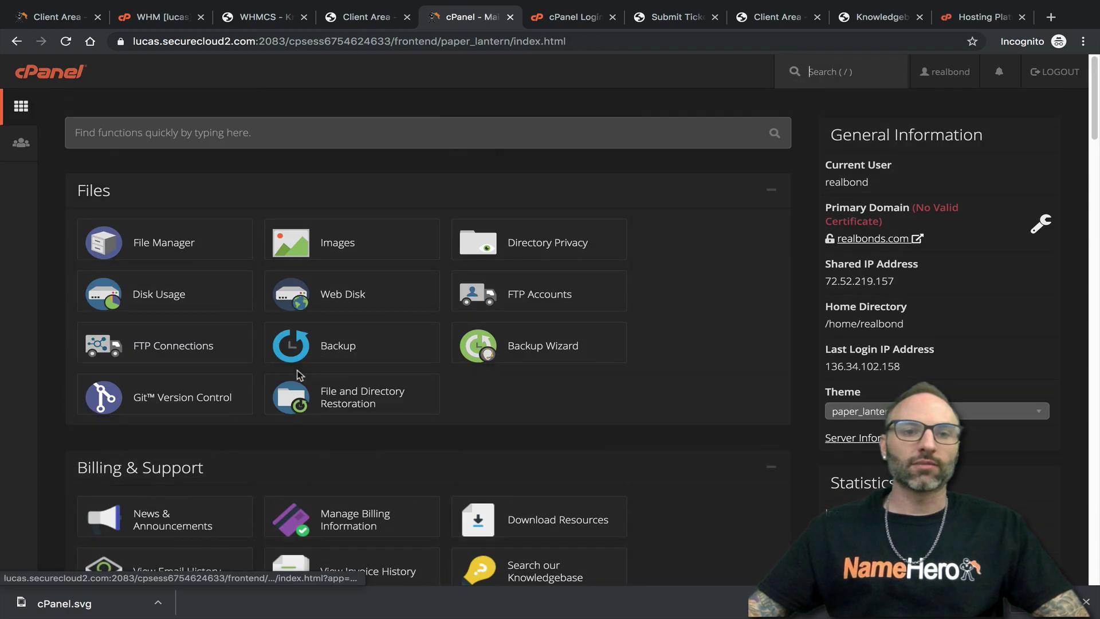
{"action": "scroll", "coordinate": [278, 345], "scroll_direction": "down", "scroll_amount": 12}
{"action": "scroll", "coordinate": [278, 346], "scroll_direction": "down", "scroll_amount": 20}
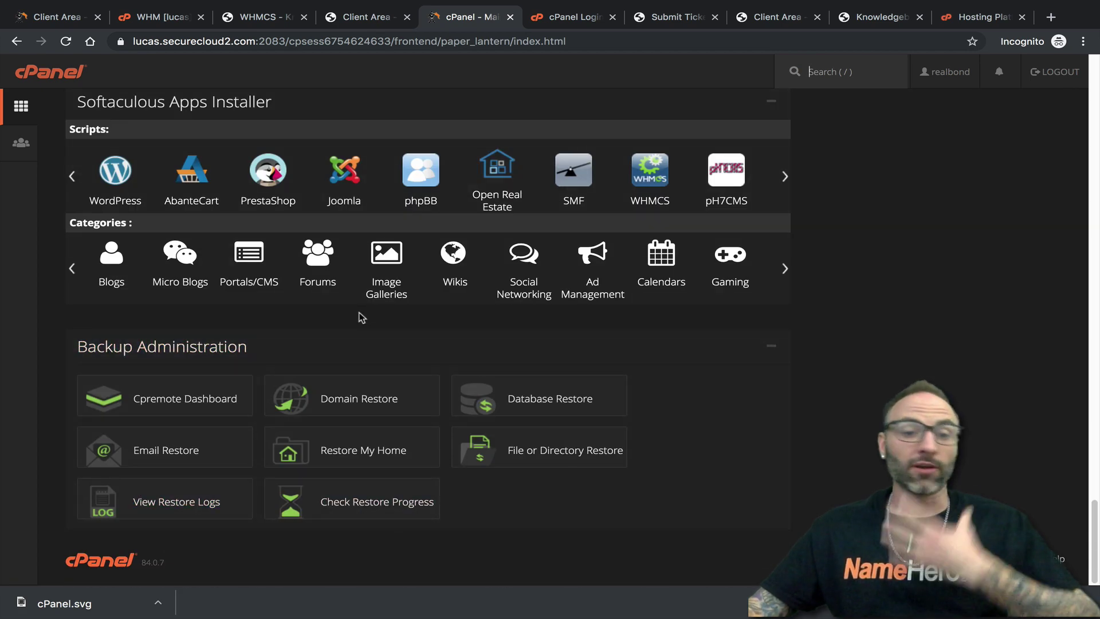
{"action": "scroll", "coordinate": [259, 395], "scroll_direction": "up", "scroll_amount": 20}
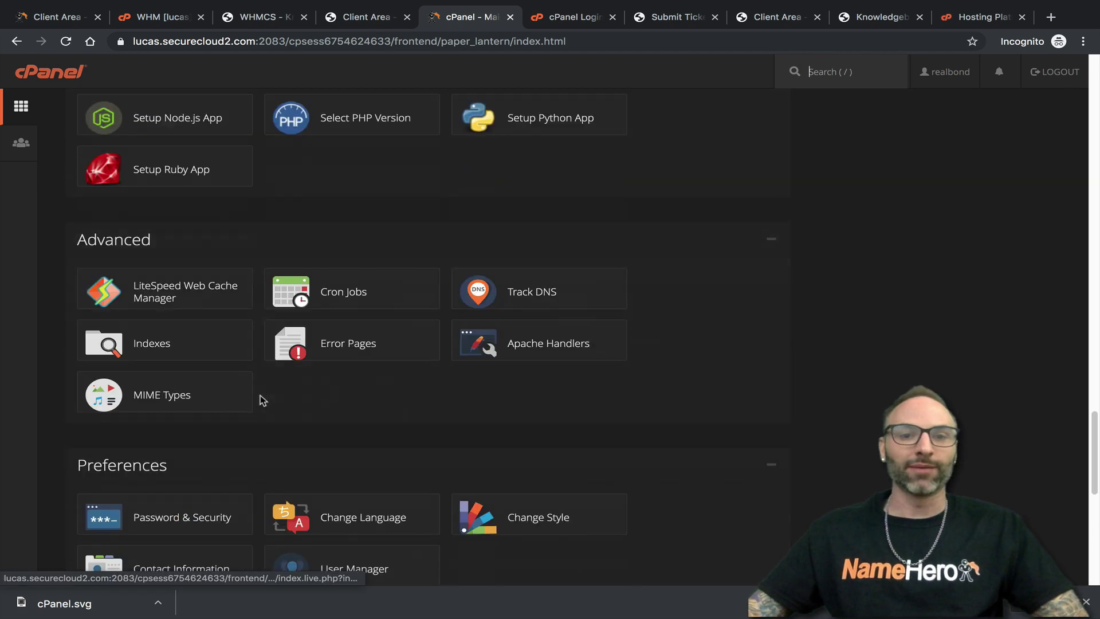
{"action": "scroll", "coordinate": [293, 394], "scroll_direction": "up", "scroll_amount": 15}
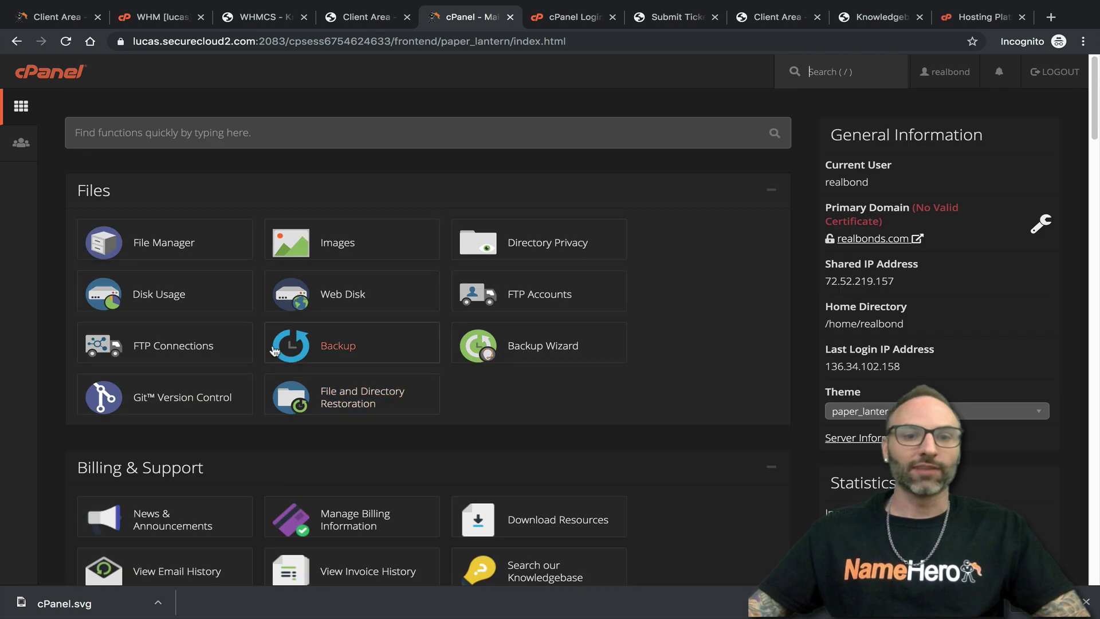
Open File Manager in a new tab, keeping the cPanel dashboard available
{"action": "left_click", "coordinate": [165, 242]}
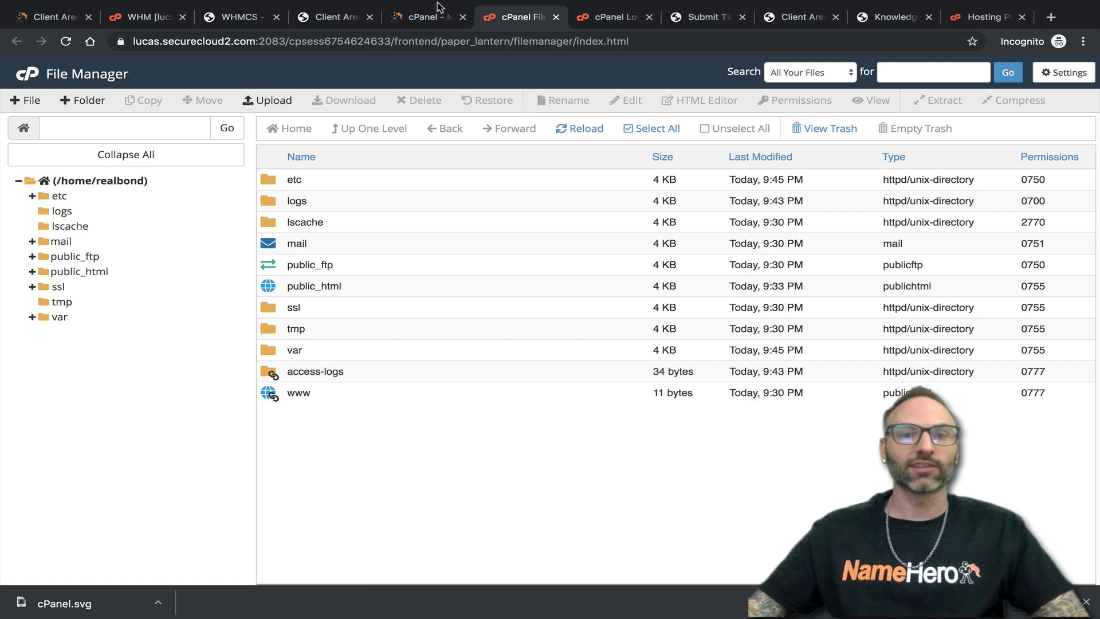
{"action": "left_click", "coordinate": [437, 16]}
{"action": "scroll", "coordinate": [292, 505], "scroll_direction": "down", "scroll_amount": 10}
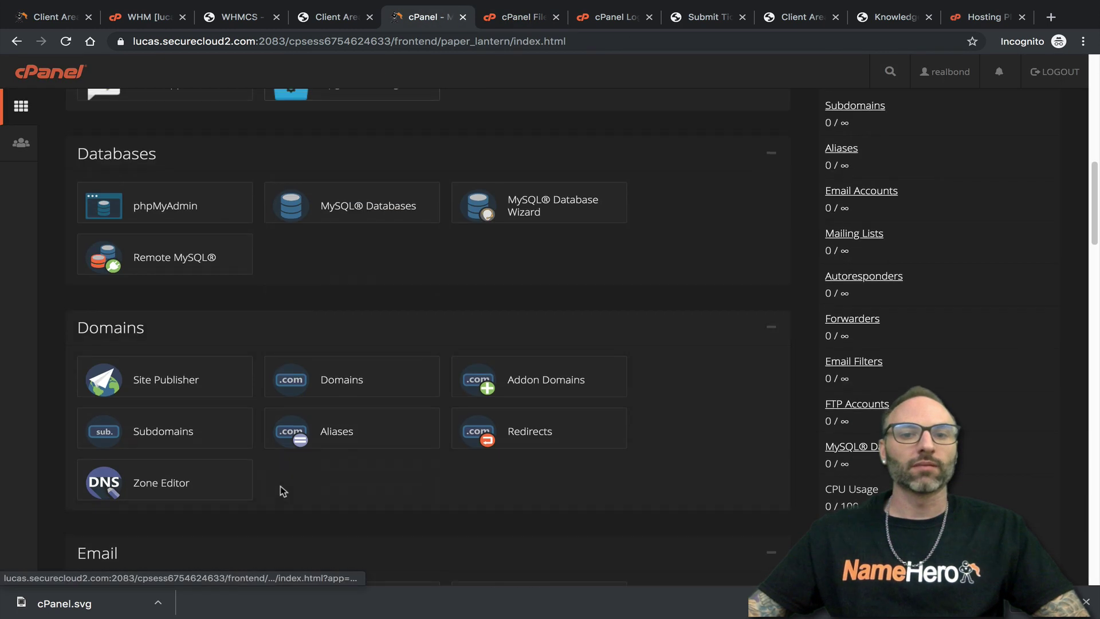
{"action": "scroll", "coordinate": [280, 470], "scroll_direction": "up", "scroll_amount": 10}
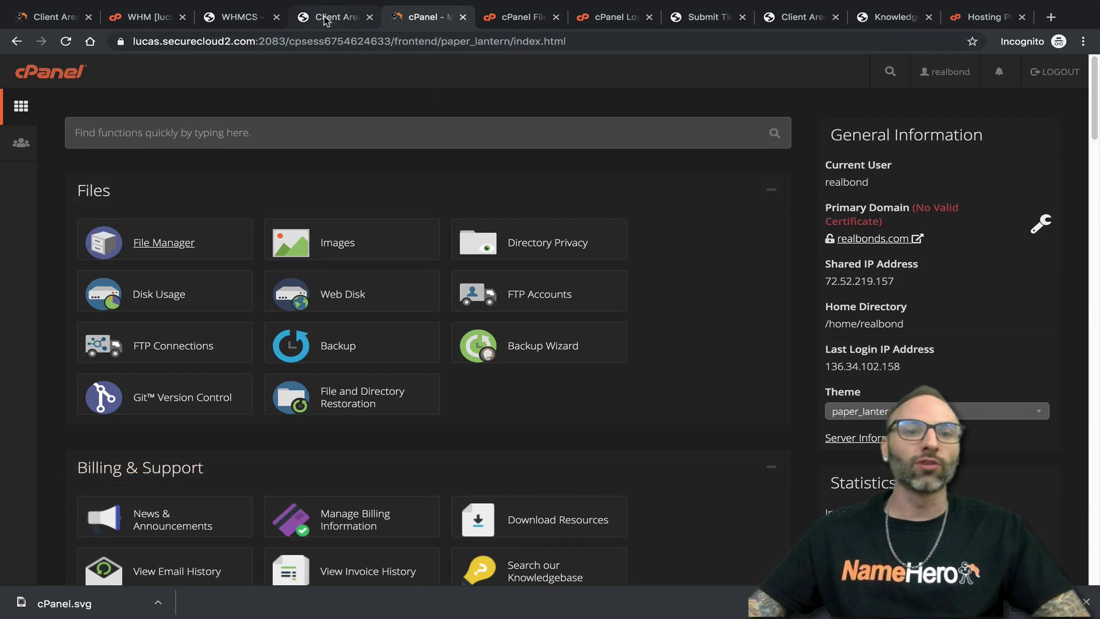
{"action": "left_click", "coordinate": [324, 21]}
Review the Light, Basic, Dark and Retro style cards in WHM Customization, then bring up Public Contact
{"action": "left_click", "coordinate": [148, 17]}
{"action": "scroll", "coordinate": [532, 401], "scroll_direction": "down", "scroll_amount": 2}
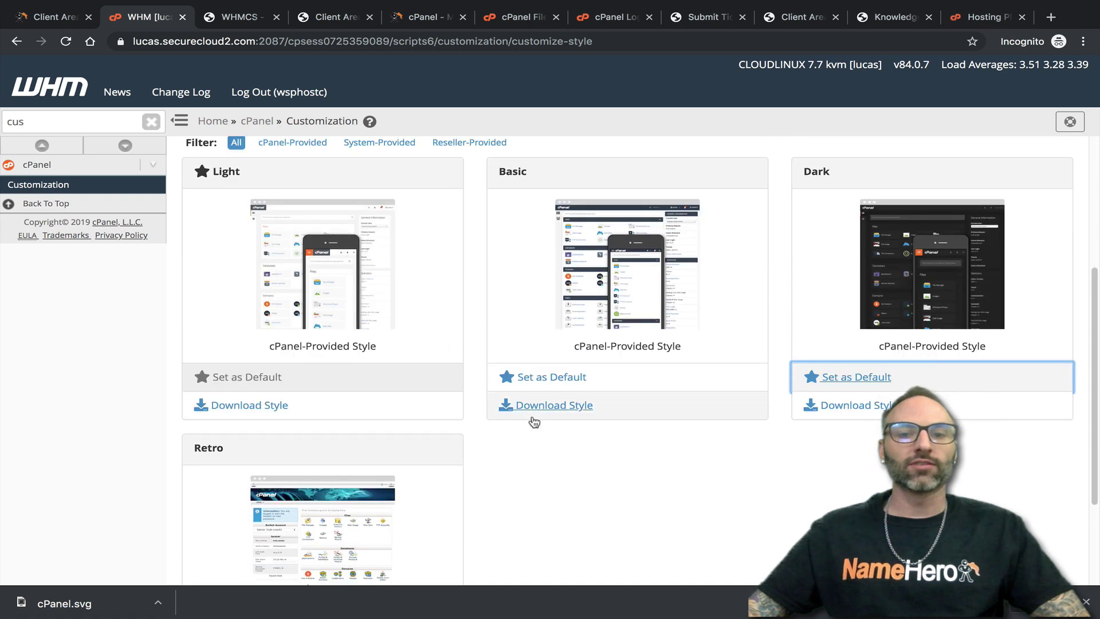
{"action": "scroll", "coordinate": [516, 416], "scroll_direction": "up", "scroll_amount": 1}
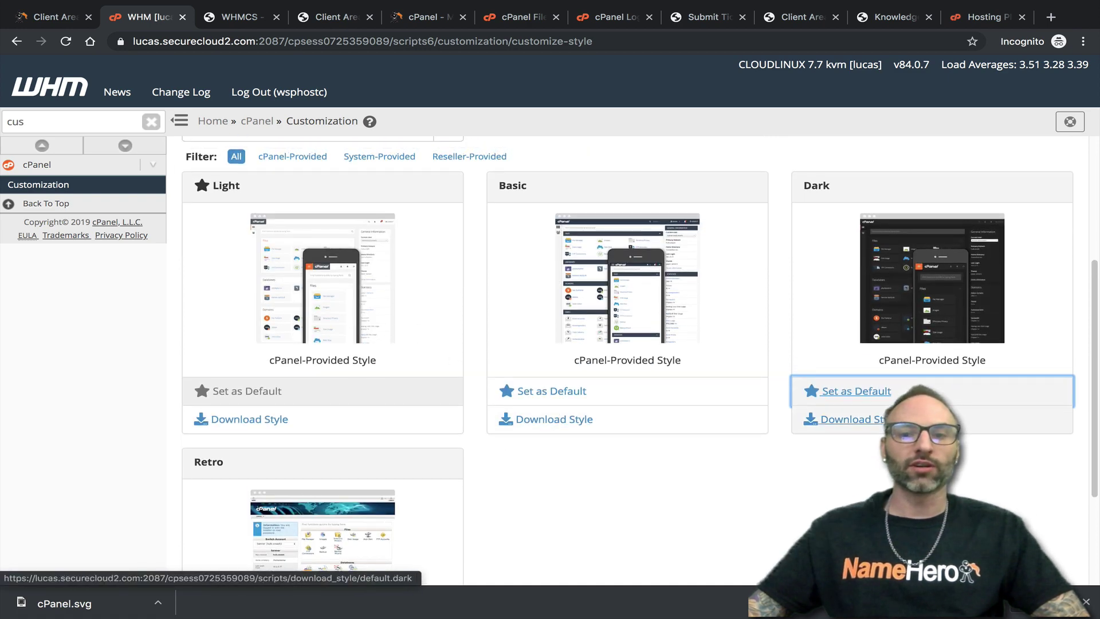
{"action": "scroll", "coordinate": [551, 421], "scroll_direction": "up", "scroll_amount": 1}
{"action": "scroll", "coordinate": [504, 413], "scroll_direction": "up", "scroll_amount": 1}
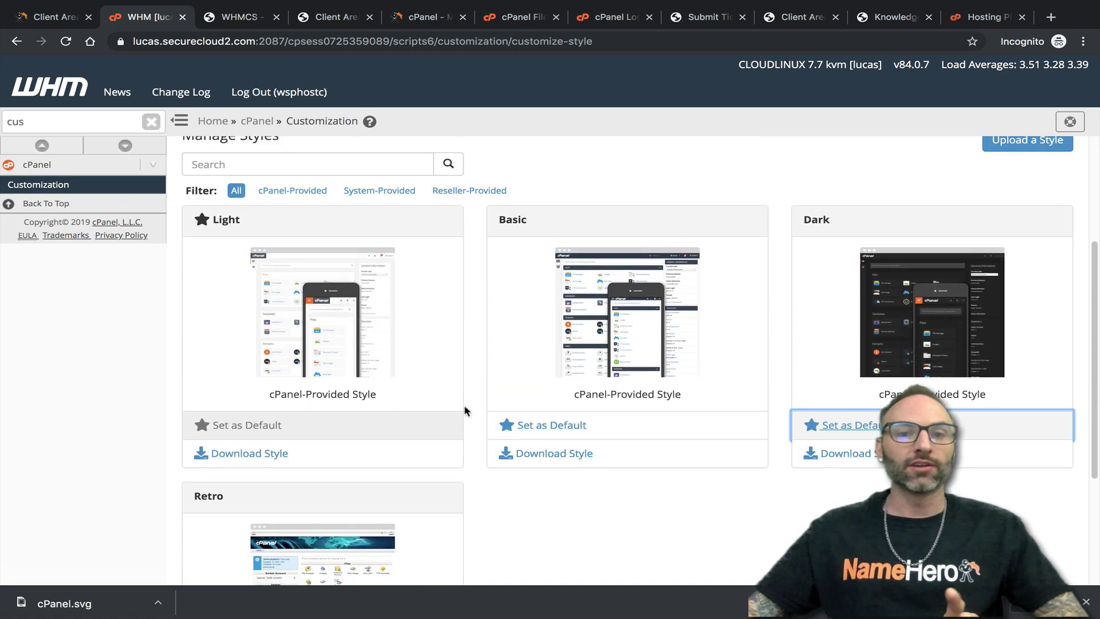
{"action": "scroll", "coordinate": [453, 409], "scroll_direction": "up", "scroll_amount": 1}
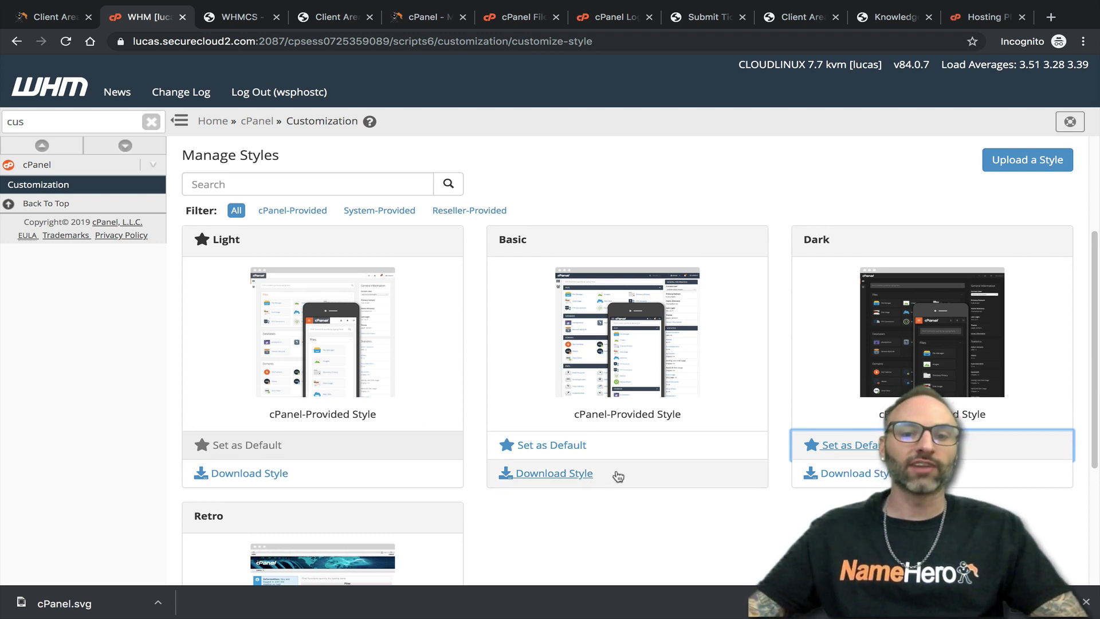
{"action": "scroll", "coordinate": [687, 344], "scroll_direction": "up", "scroll_amount": 4}
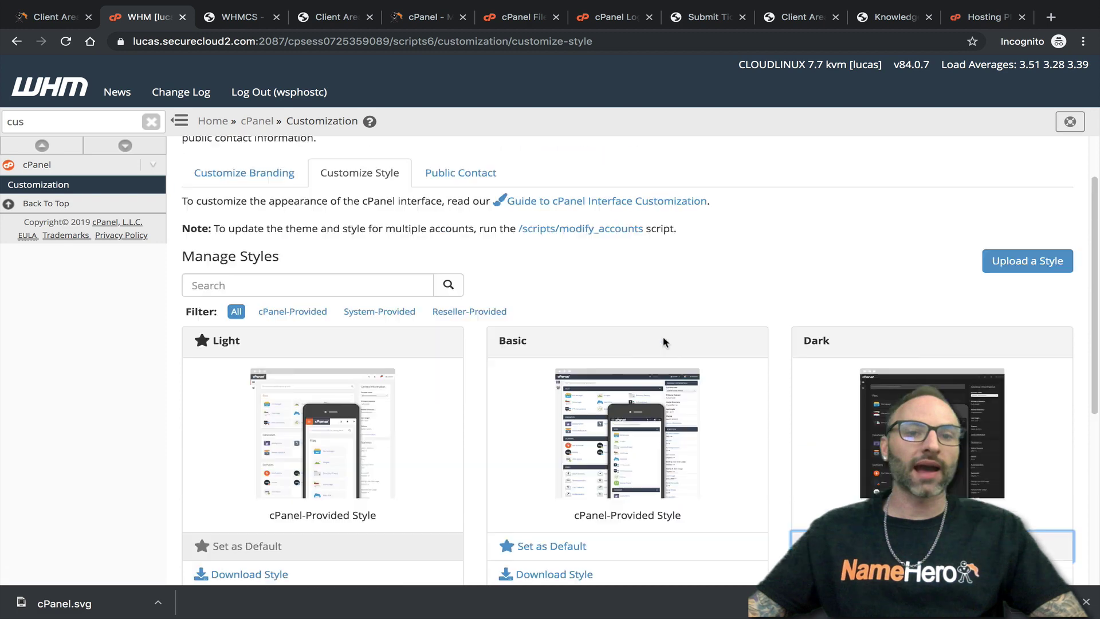
{"action": "scroll", "coordinate": [803, 385], "scroll_direction": "down", "scroll_amount": 7}
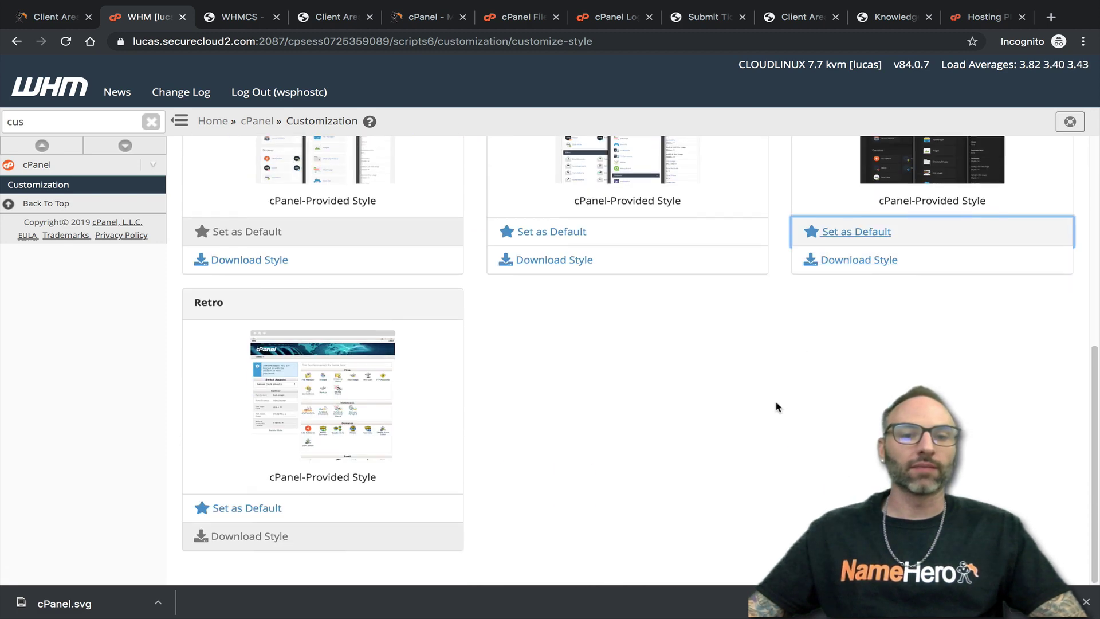
{"action": "scroll", "coordinate": [778, 407], "scroll_direction": "up", "scroll_amount": 7}
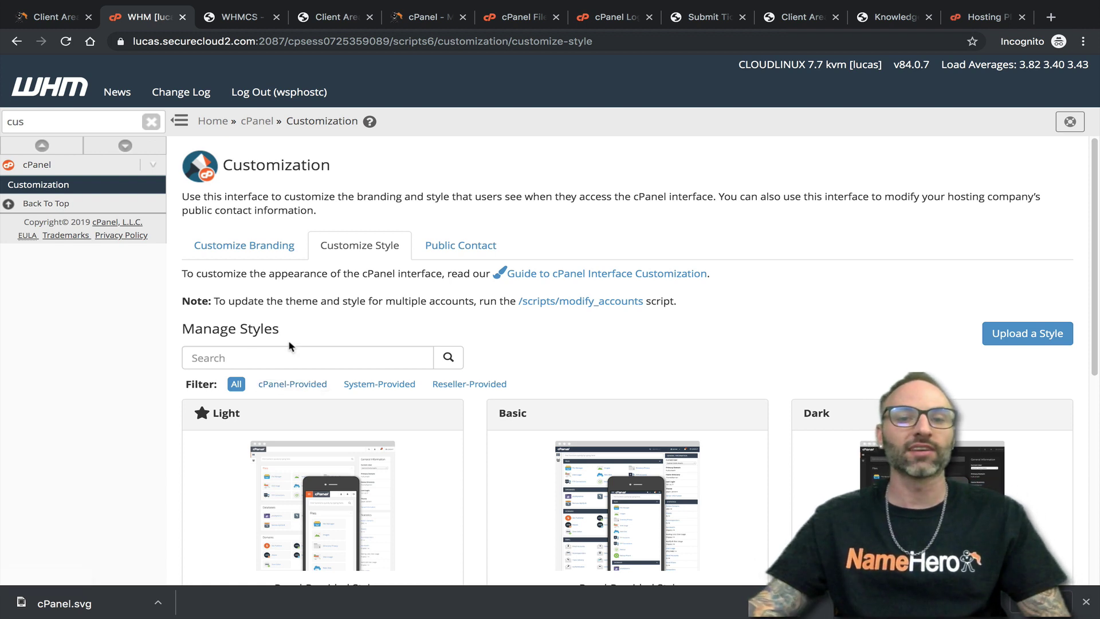
{"action": "left_click", "coordinate": [438, 257]}
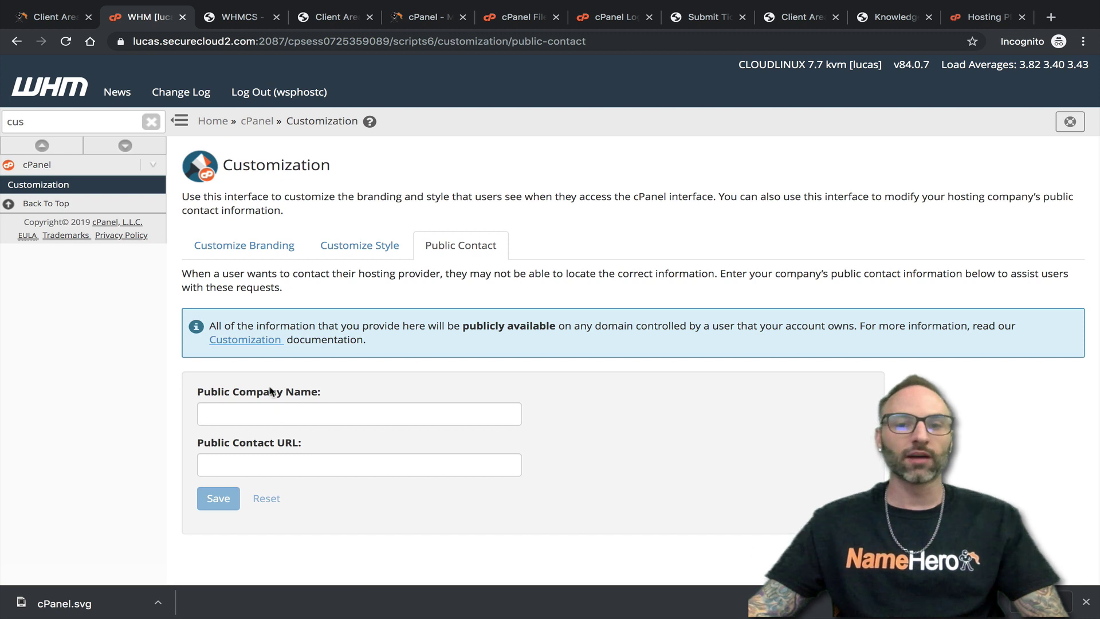
{"action": "left_click", "coordinate": [259, 416]}
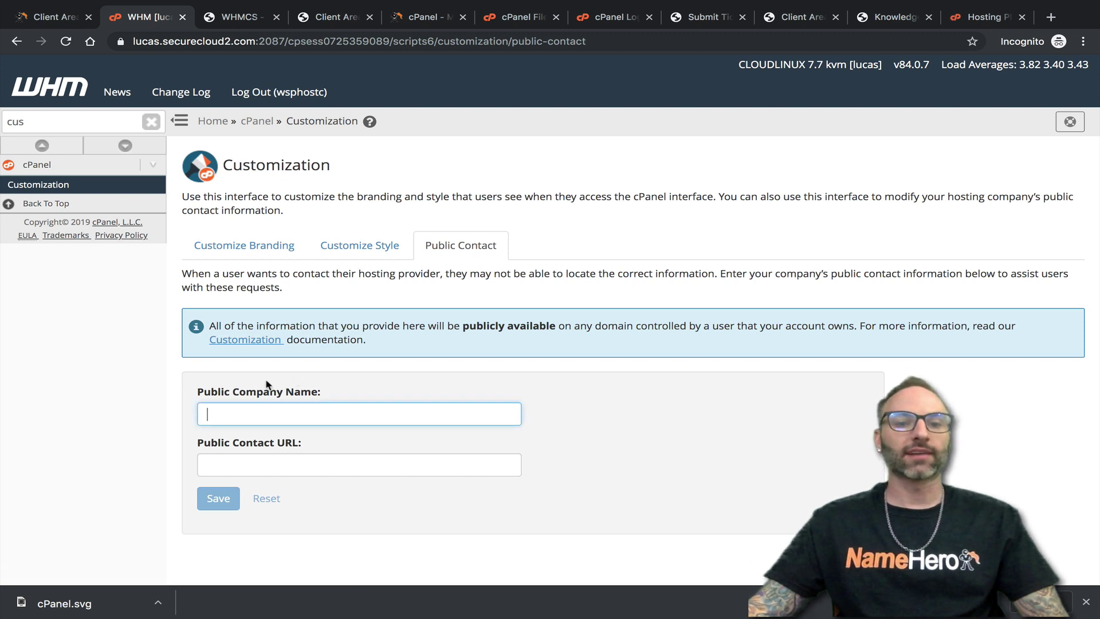
{"action": "type", "text": "WSPHost.com"}
{"action": "key", "text": "Tab"}
{"action": "type", "text": "jyy"}
{"action": "key", "text": "BackSpace"}
{"action": "key", "text": "BackSpace"}
{"action": "key", "text": "BackSpace"}
{"action": "type", "text": "https://www.wsp"}
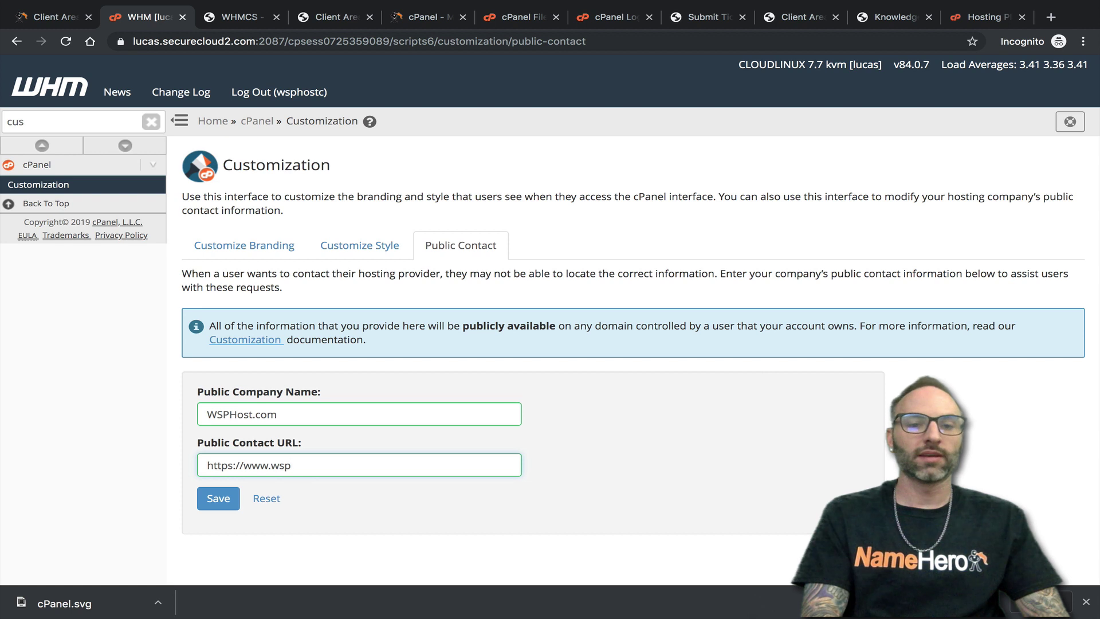
{"action": "type", "text": "host.com"}
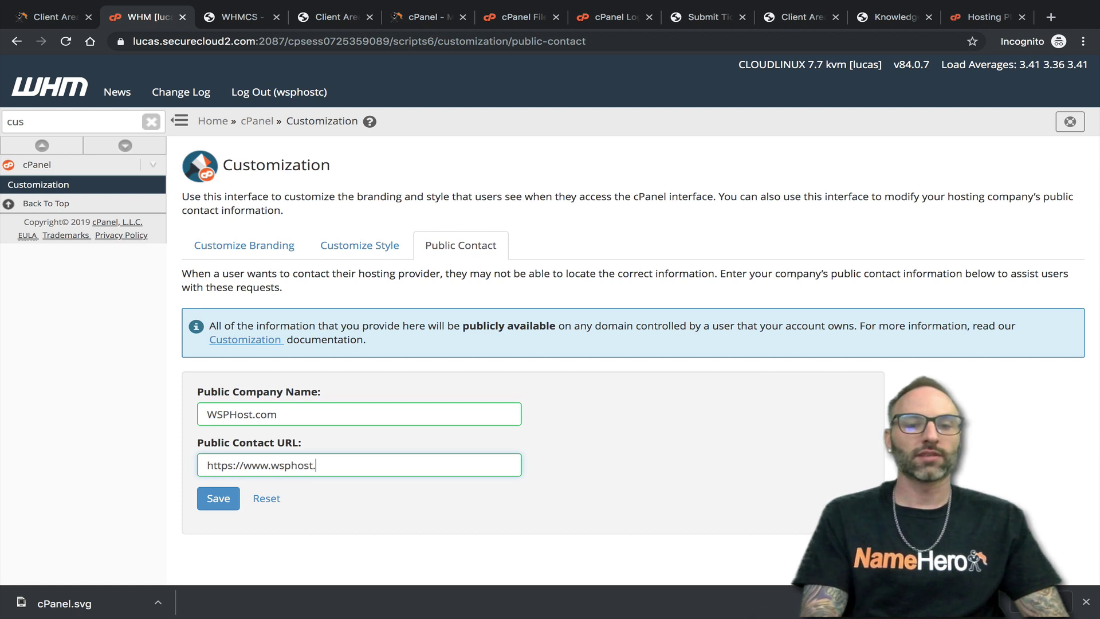
{"action": "left_click", "coordinate": [218, 498]}
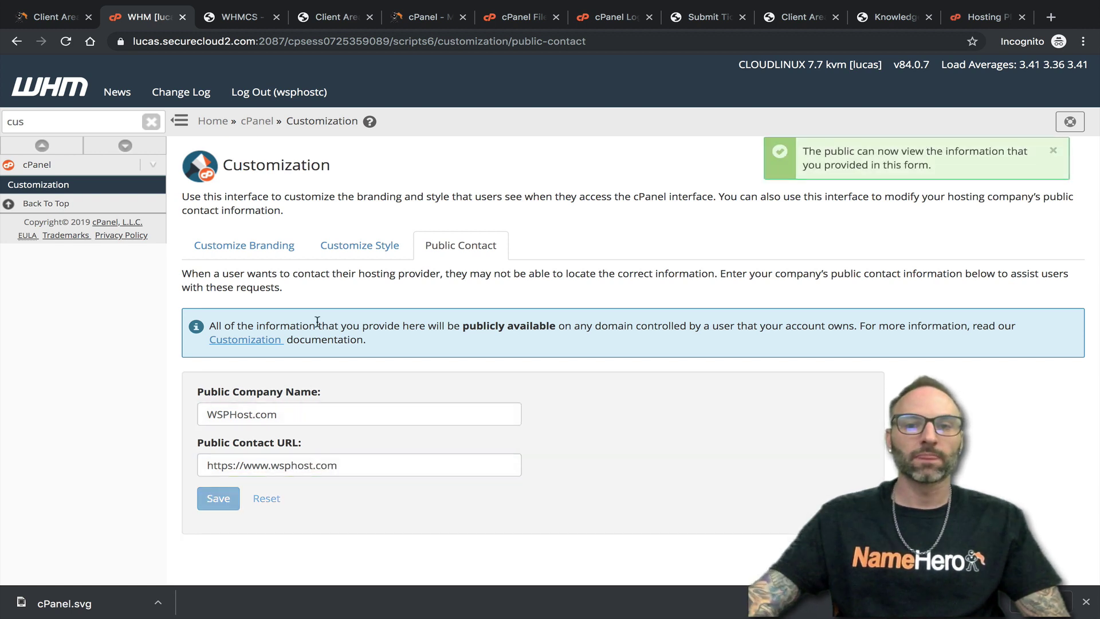
{"action": "left_click", "coordinate": [240, 244]}
{"action": "scroll", "coordinate": [273, 263], "scroll_direction": "down", "scroll_amount": 1}
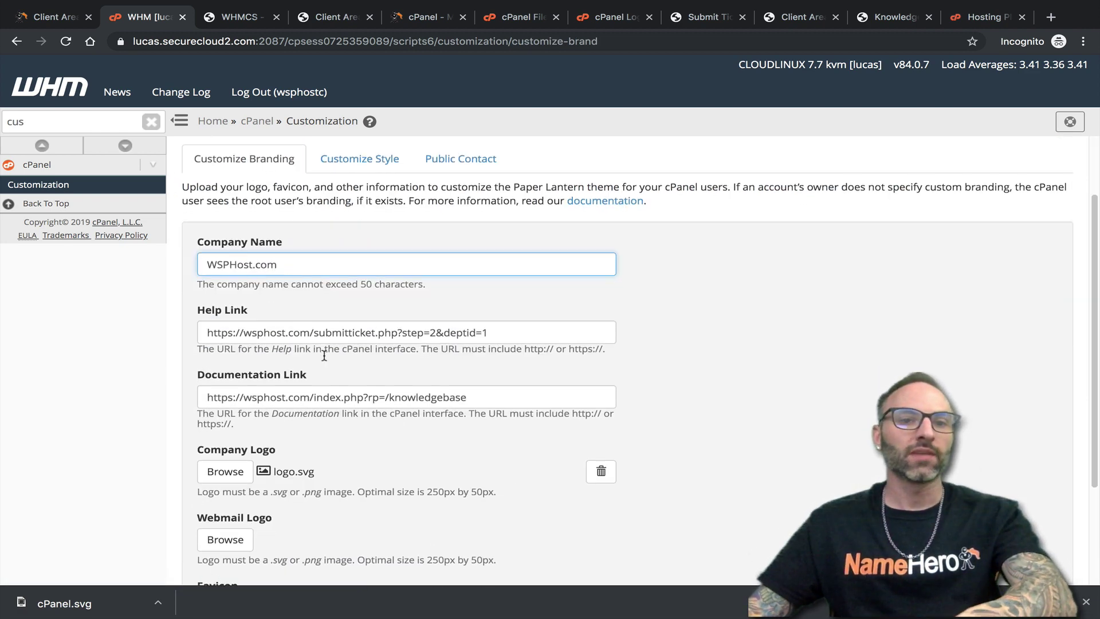
{"action": "scroll", "coordinate": [319, 356], "scroll_direction": "down", "scroll_amount": 1}
{"action": "scroll", "coordinate": [313, 344], "scroll_direction": "up", "scroll_amount": 1}
{"action": "scroll", "coordinate": [313, 344], "scroll_direction": "up", "scroll_amount": 1}
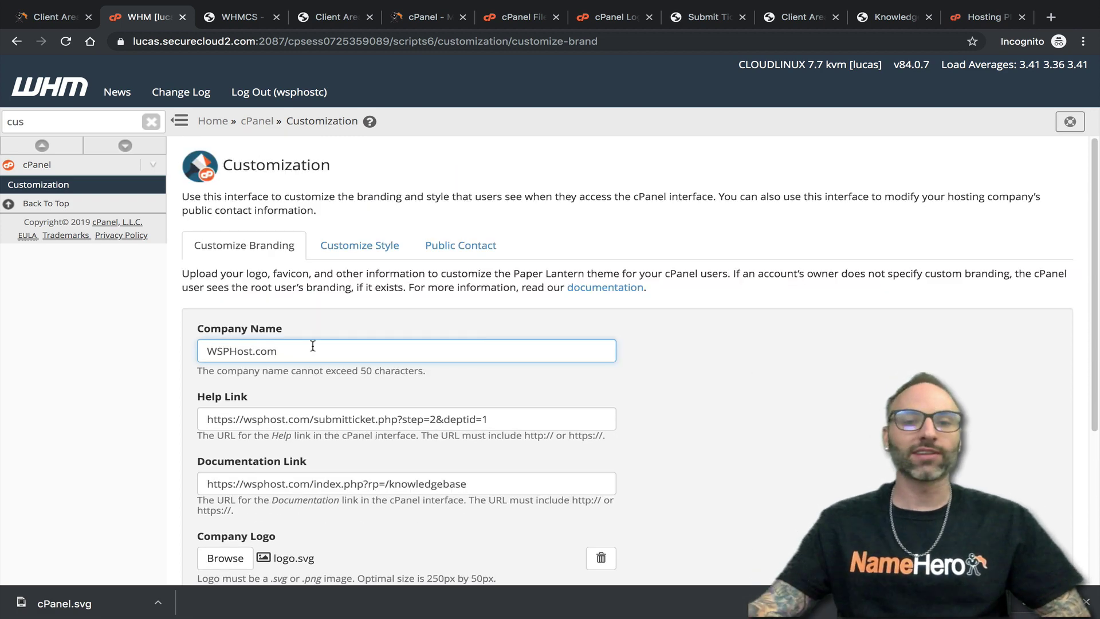
{"action": "left_click", "coordinate": [333, 248]}
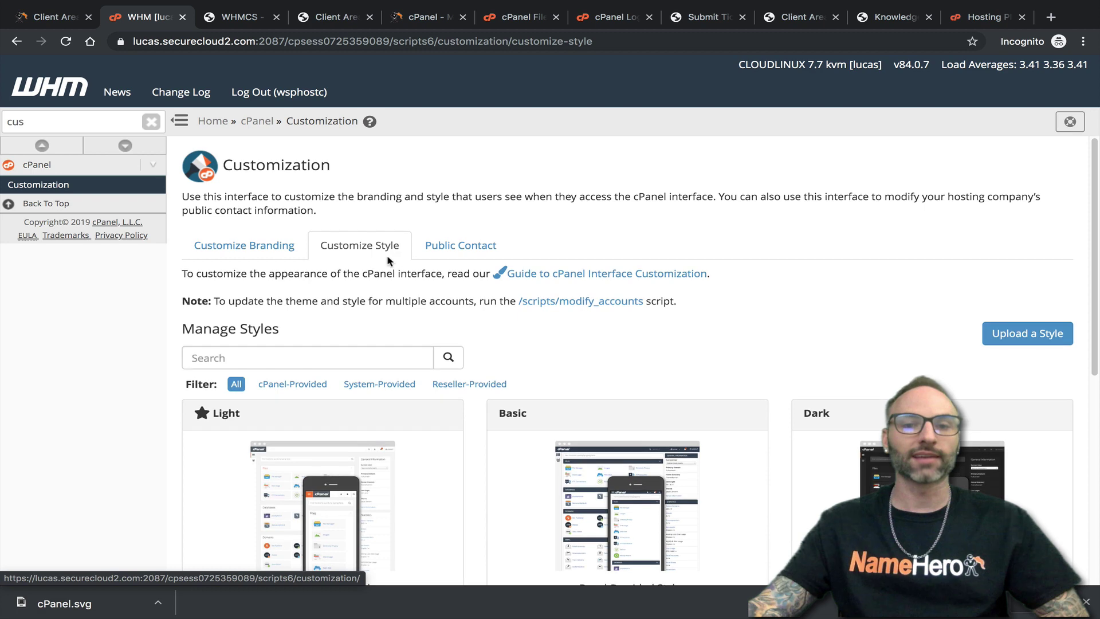
{"action": "scroll", "coordinate": [410, 264], "scroll_direction": "down", "scroll_amount": 3}
{"action": "scroll", "coordinate": [385, 237], "scroll_direction": "down", "scroll_amount": 2}
{"action": "scroll", "coordinate": [401, 247], "scroll_direction": "up", "scroll_amount": 6}
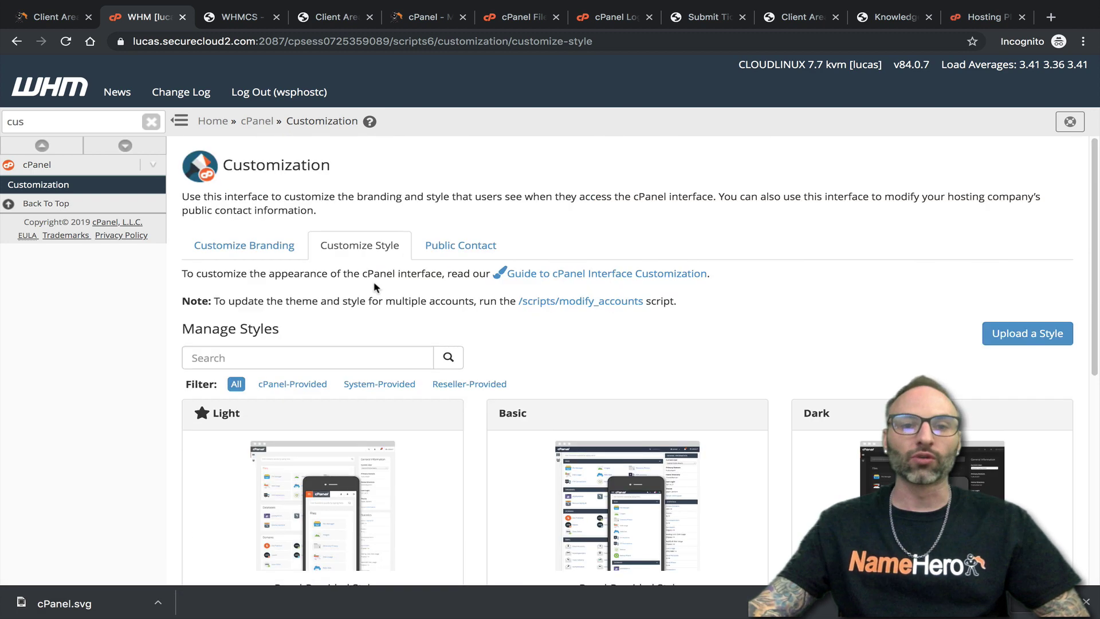
{"action": "left_click", "coordinate": [445, 255]}
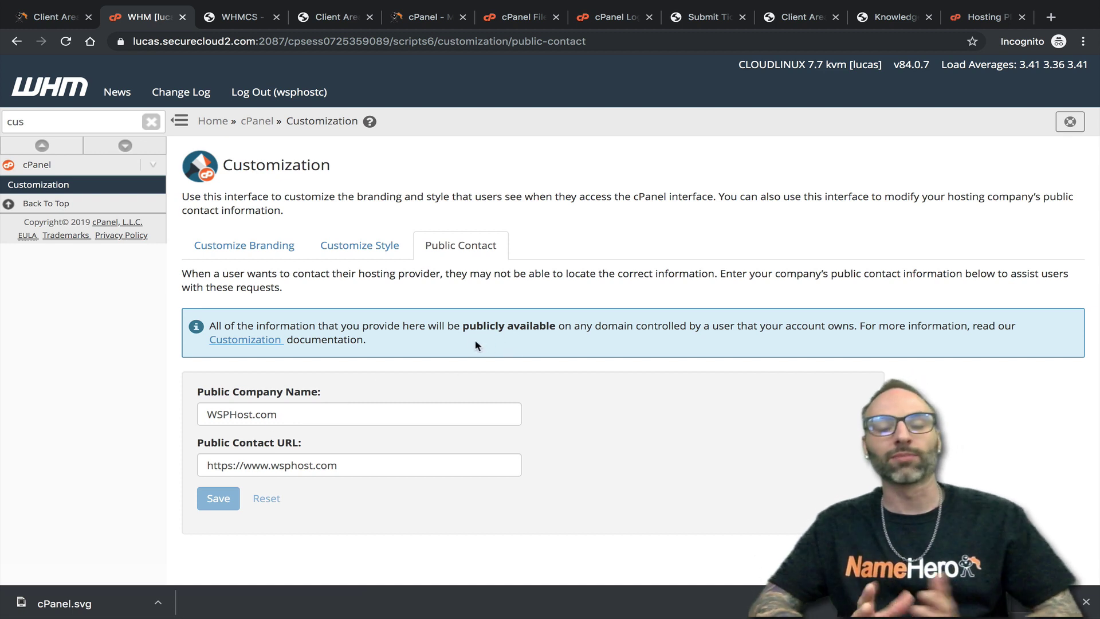
{"action": "left_click", "coordinate": [263, 248]}
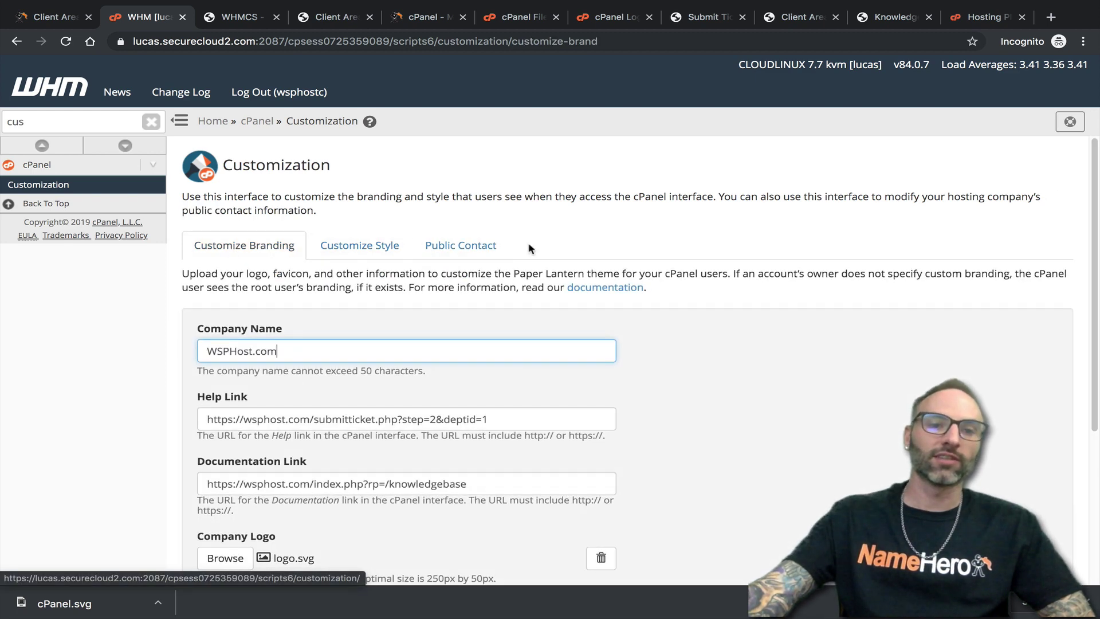